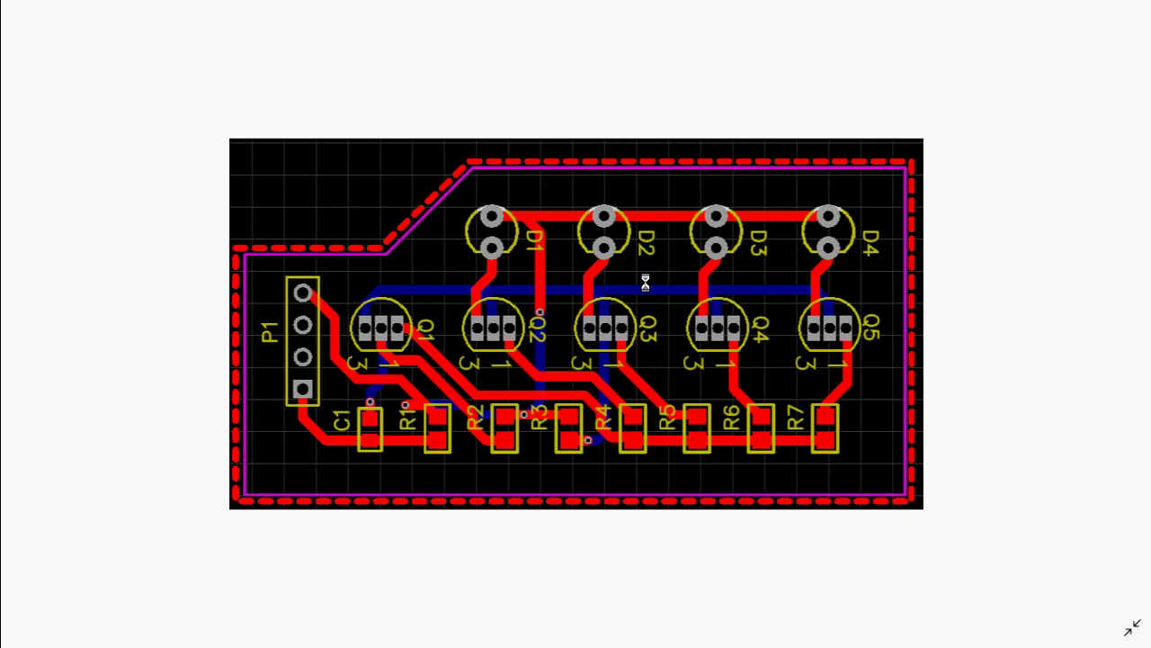
- Exit full-screen view of the finished board image 2.png in Photos
{"action": "key", "text": "Escape"}
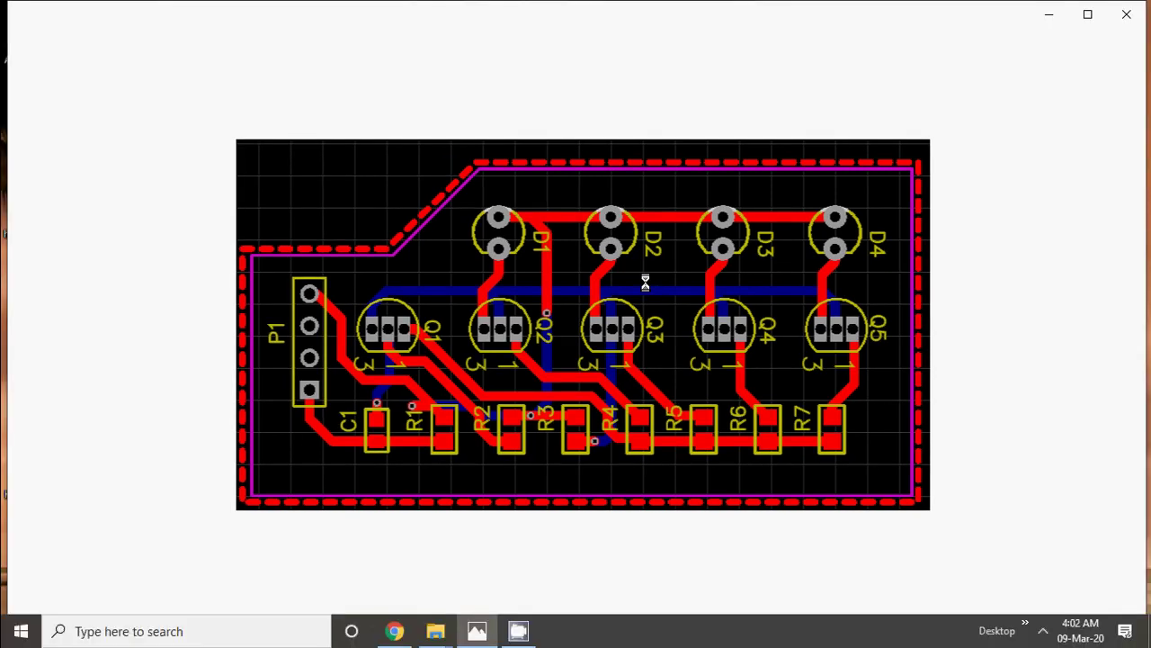
- Bring Chrome forward and go back to the easyeda.com home page, scrolling through it
{"action": "left_click", "coordinate": [398, 630]}
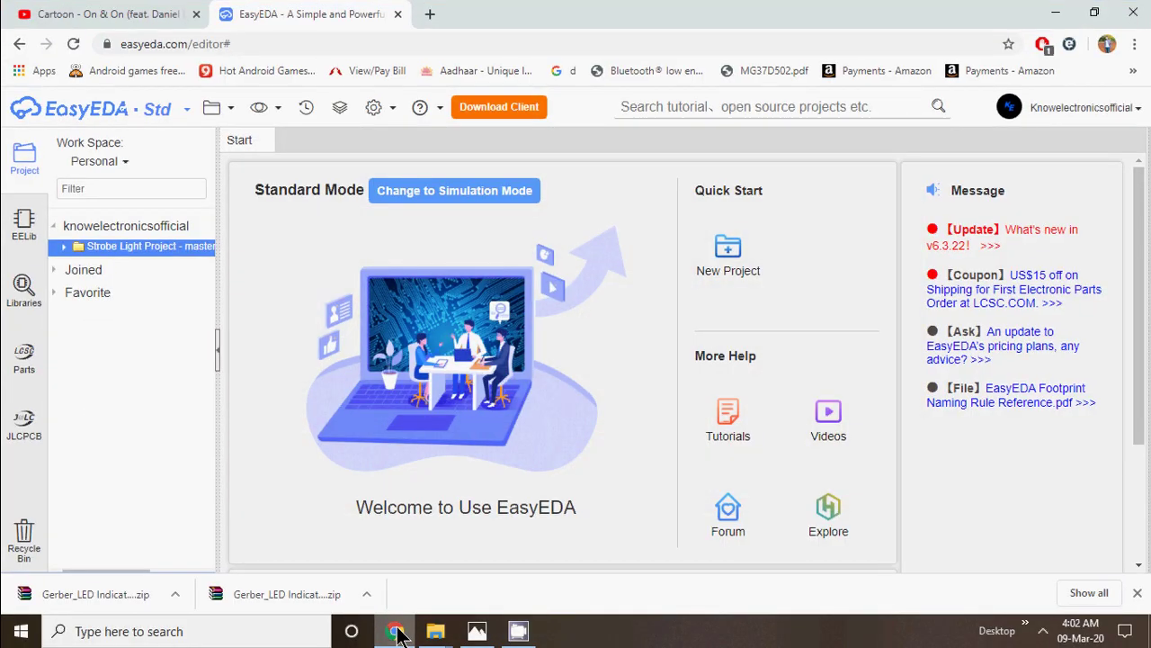
{"action": "left_click", "coordinate": [19, 43]}
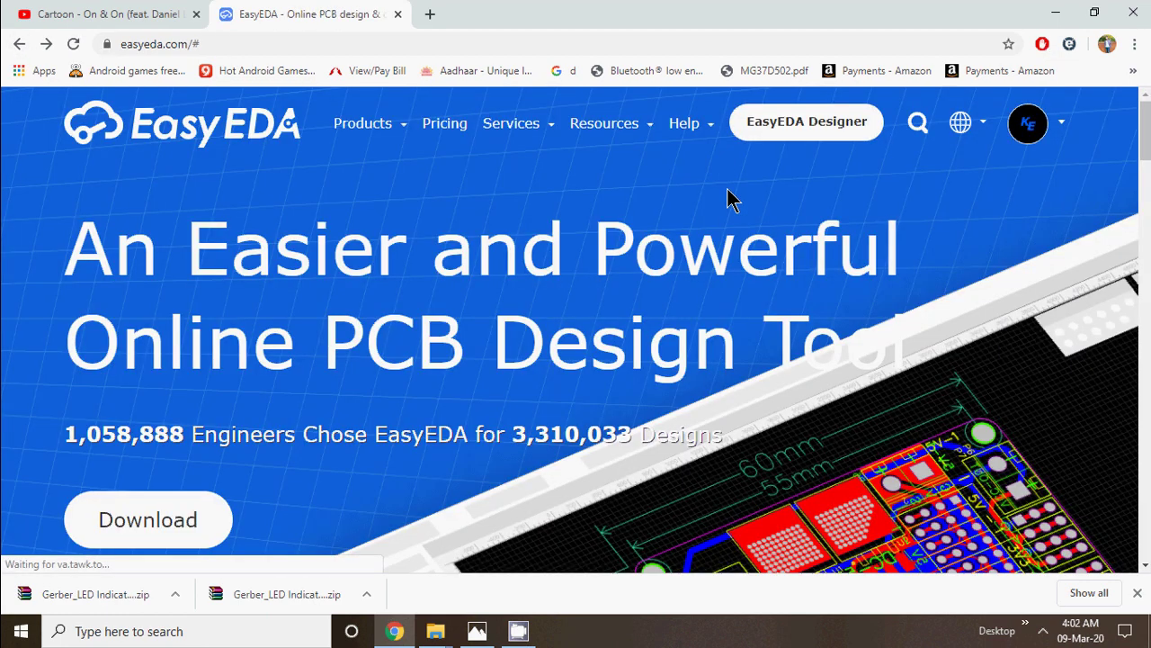
{"action": "scroll", "coordinate": [728, 195], "scroll_direction": "down", "scroll_amount": 5}
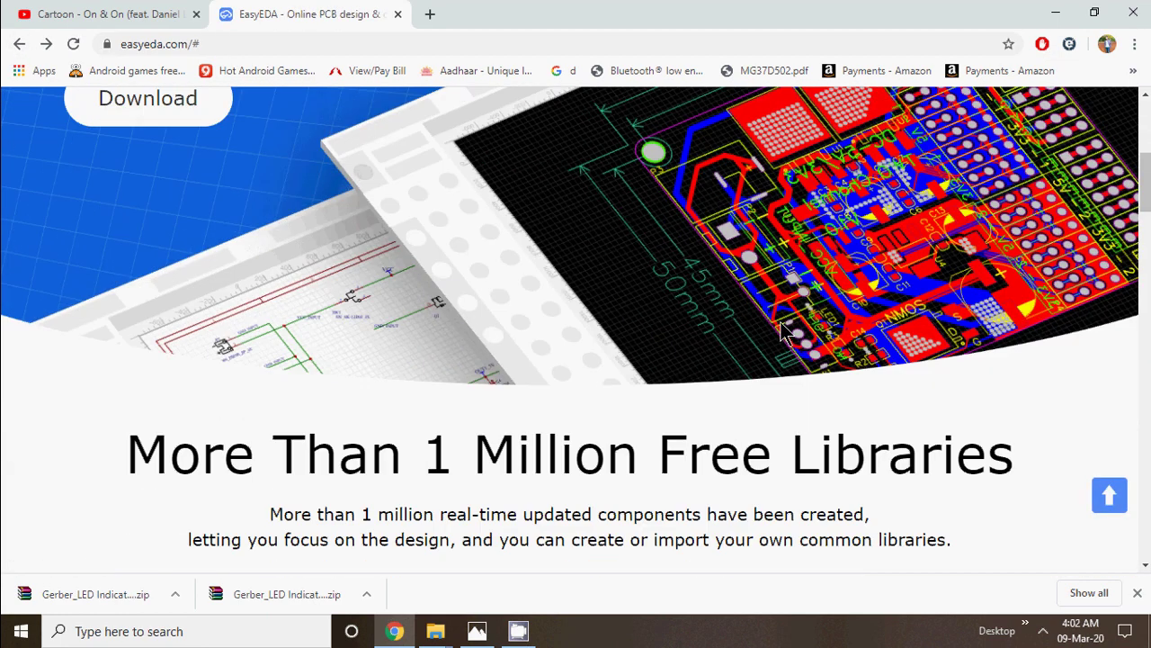
{"action": "scroll", "coordinate": [780, 329], "scroll_direction": "up", "scroll_amount": 2}
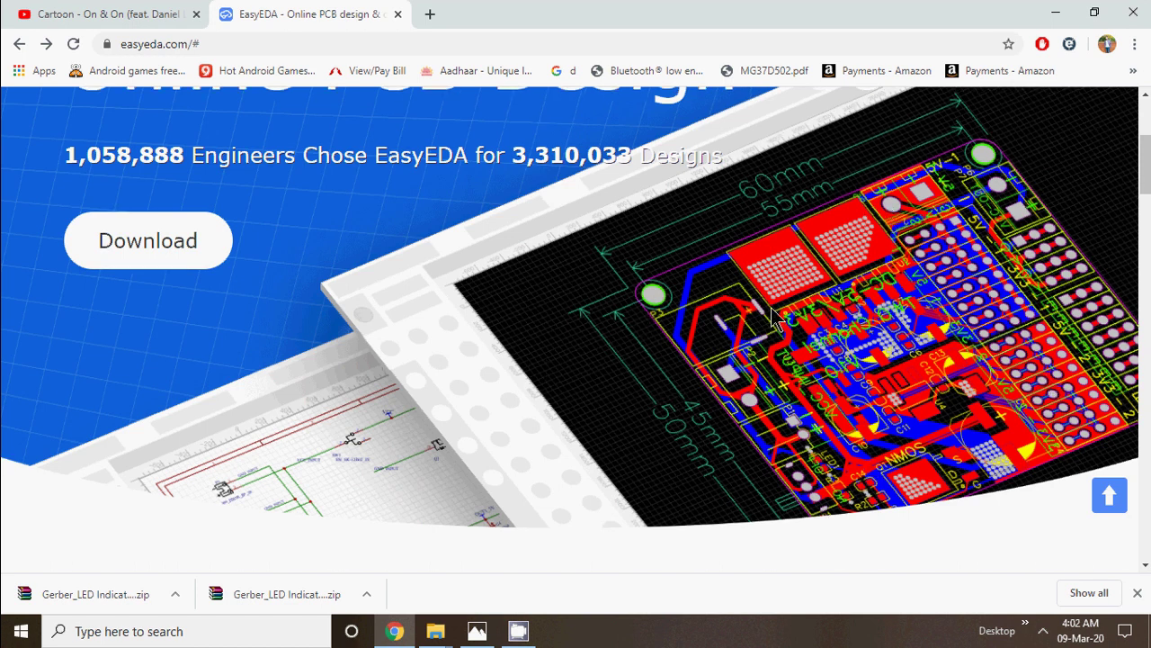
{"action": "scroll", "coordinate": [771, 308], "scroll_direction": "up", "scroll_amount": 2}
{"action": "scroll", "coordinate": [893, 378], "scroll_direction": "up", "scroll_amount": 2}
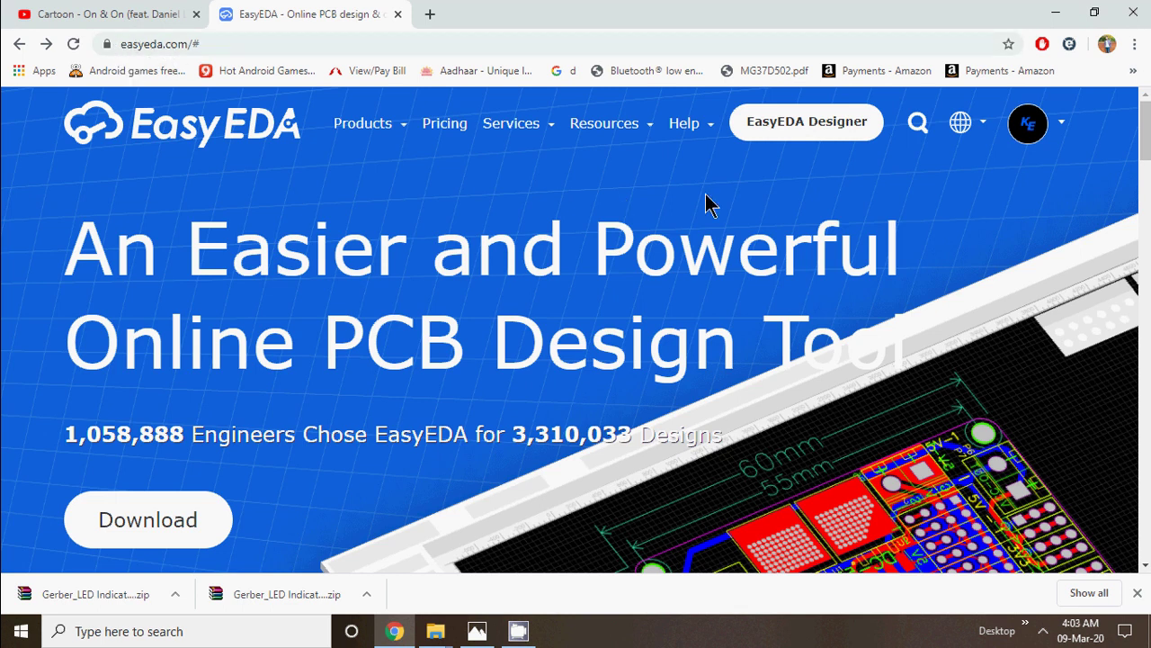
{"action": "scroll", "coordinate": [719, 341], "scroll_direction": "down", "scroll_amount": 5}
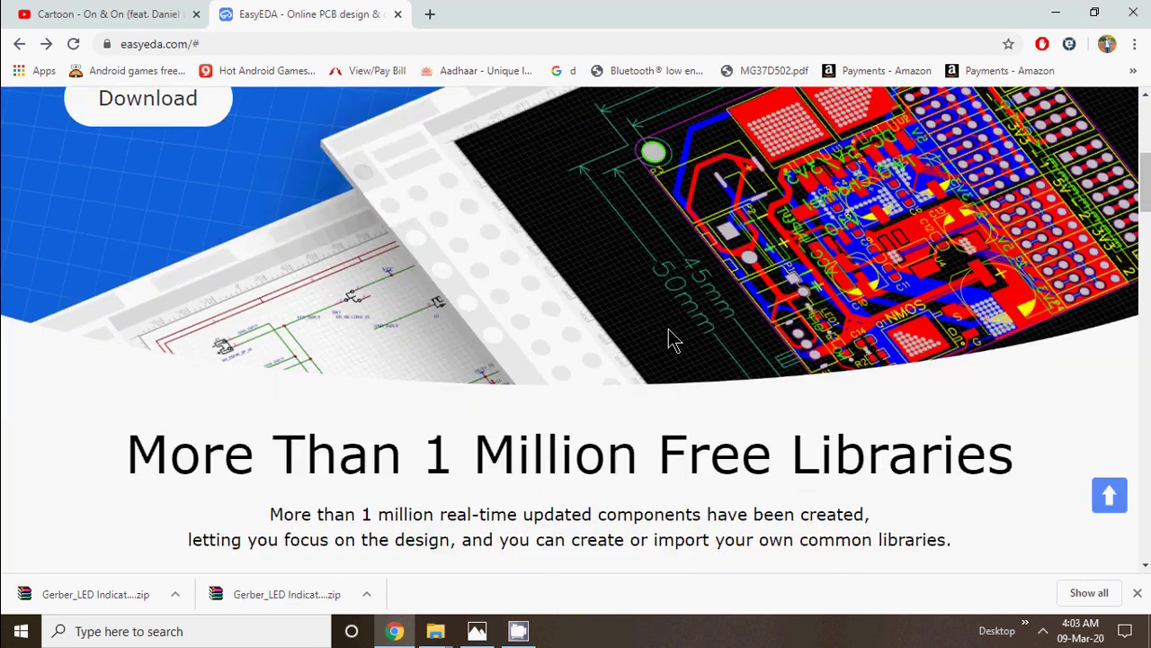
{"action": "scroll", "coordinate": [1004, 409], "scroll_direction": "up", "scroll_amount": 5}
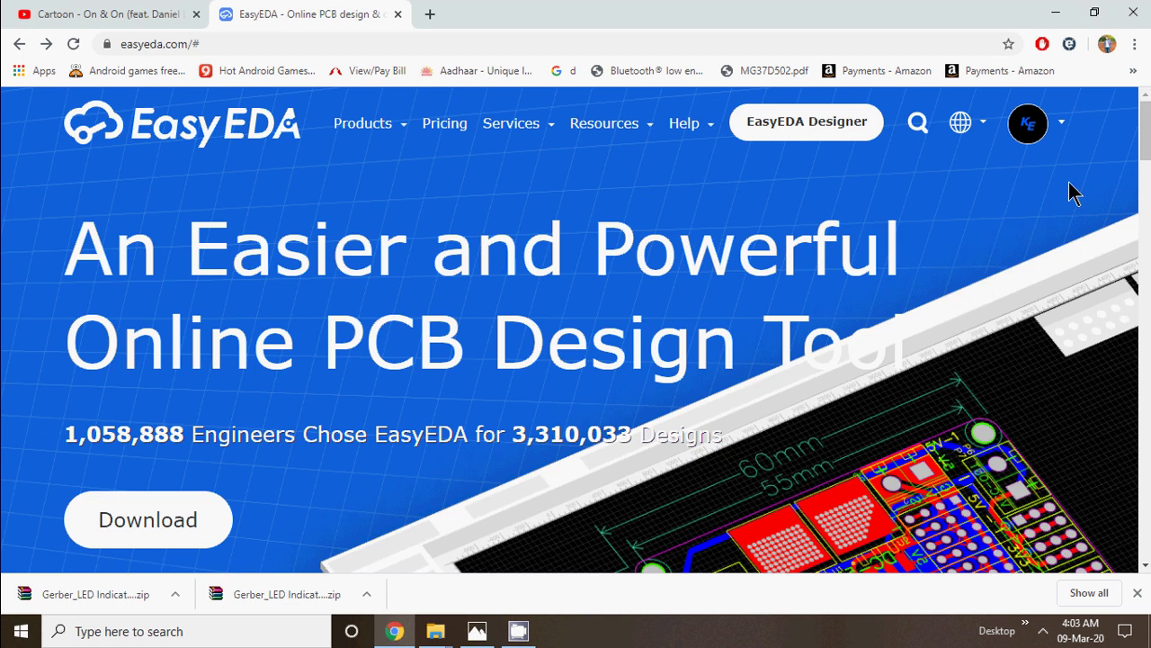
{"action": "mouse_move", "coordinate": [1062, 135]}
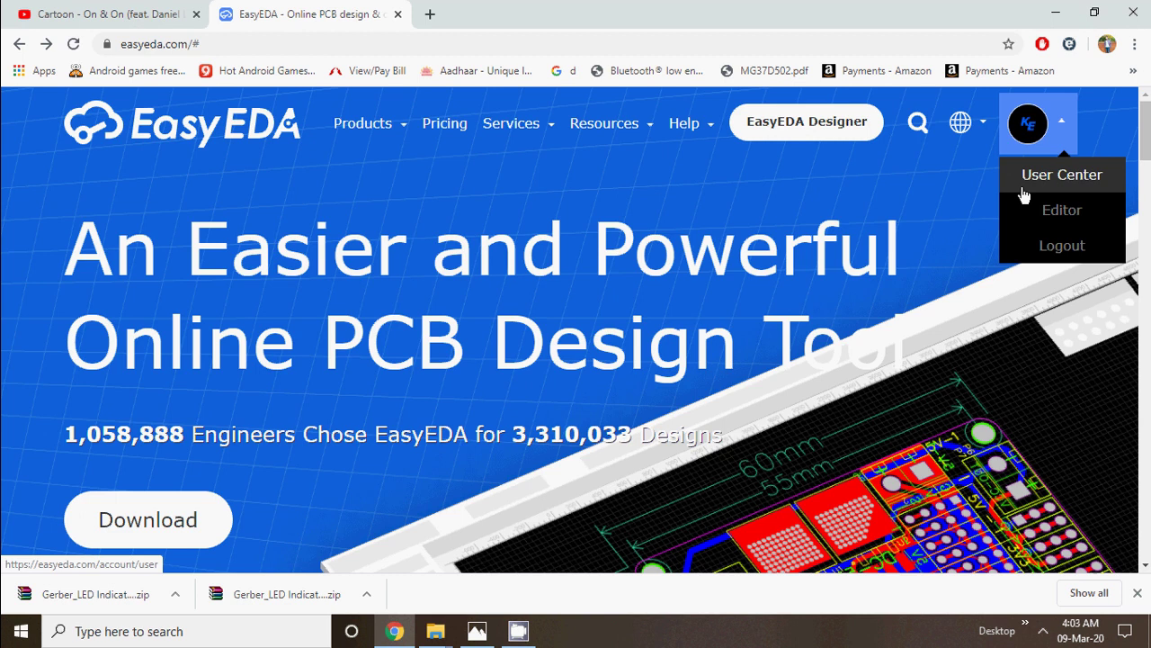
- Create a new project titled 'LED Indicator' with description 'Simple LED Indicator'
{"action": "left_click", "coordinate": [788, 131]}
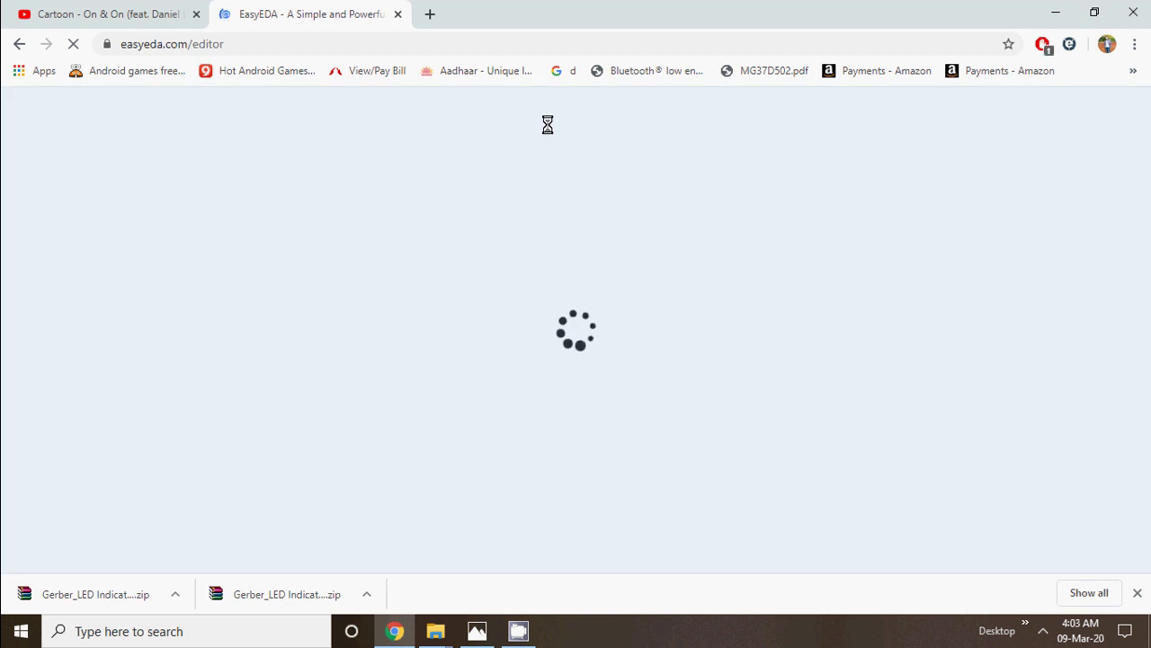
{"action": "mouse_move", "coordinate": [425, 90]}
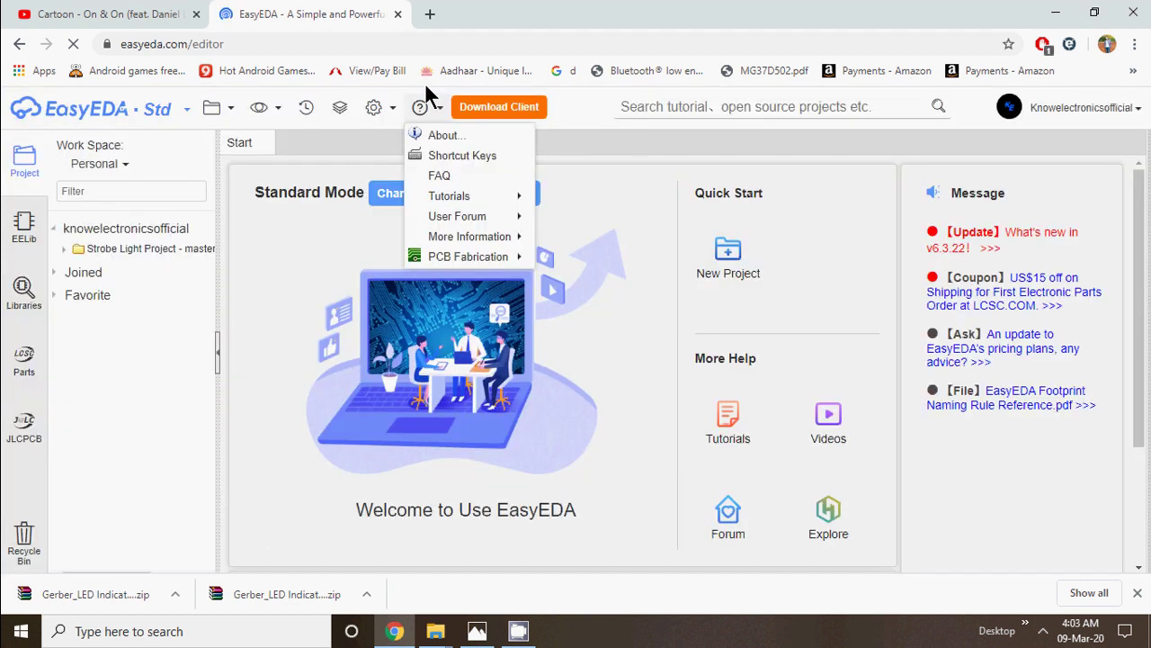
{"action": "left_click", "coordinate": [733, 259]}
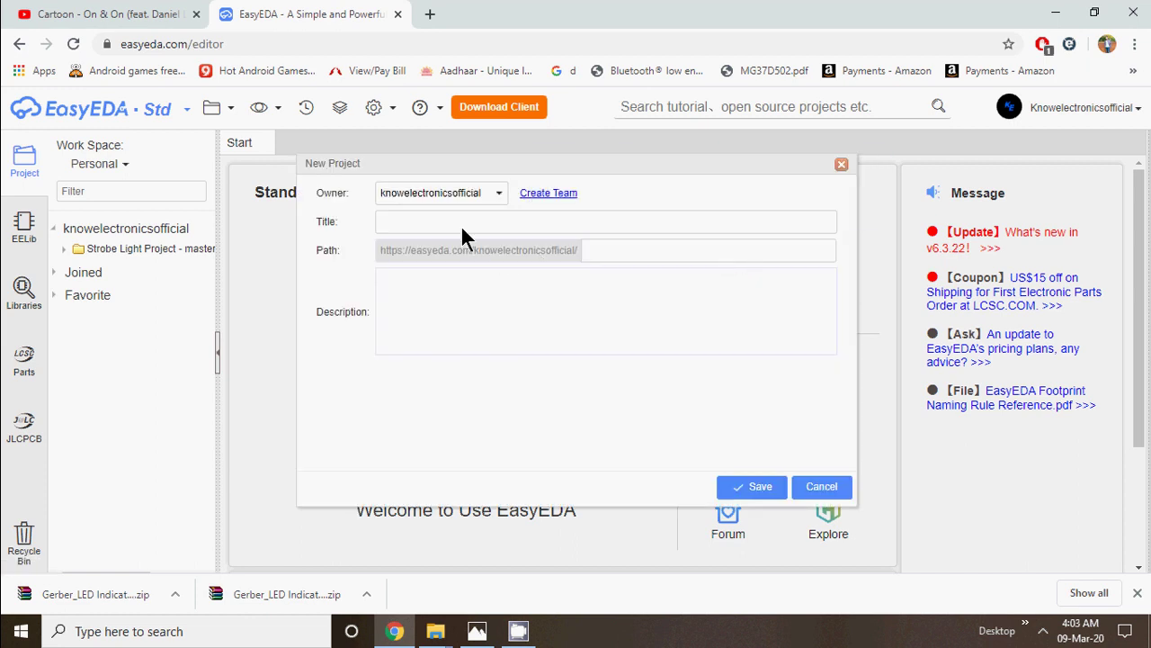
{"action": "left_click", "coordinate": [414, 228]}
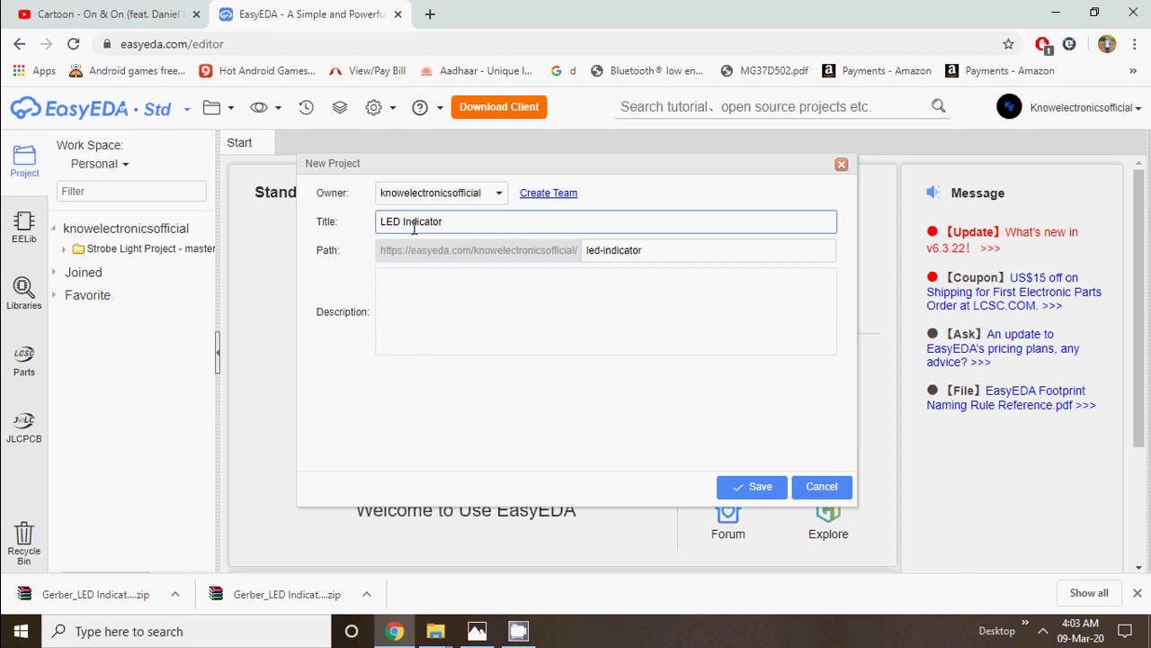
{"action": "left_click", "coordinate": [404, 286]}
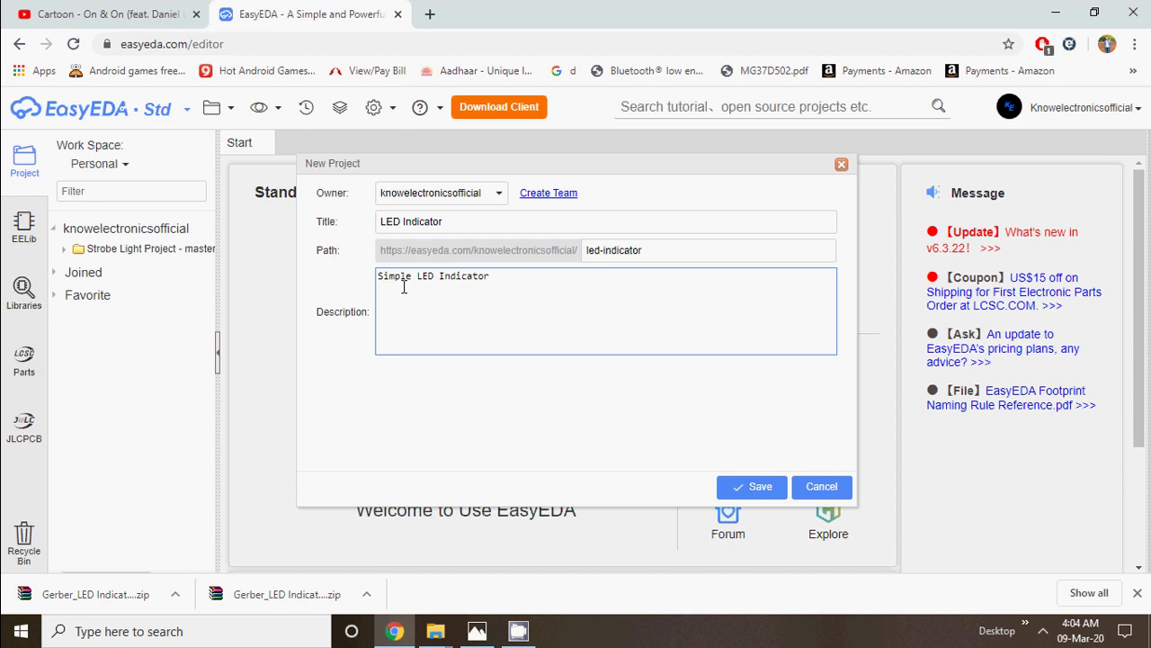
{"action": "left_click", "coordinate": [752, 486]}
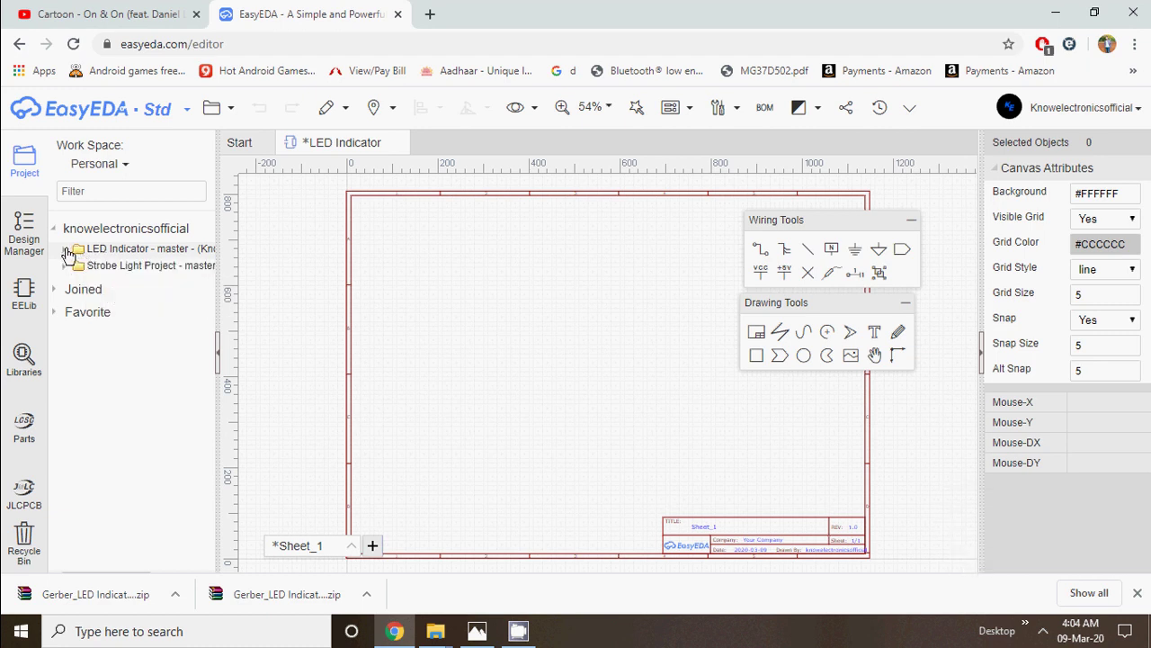
- Rename schematic sheet Sheet_1 to 'LED Indicator Schematic'
{"action": "left_click", "coordinate": [67, 249]}
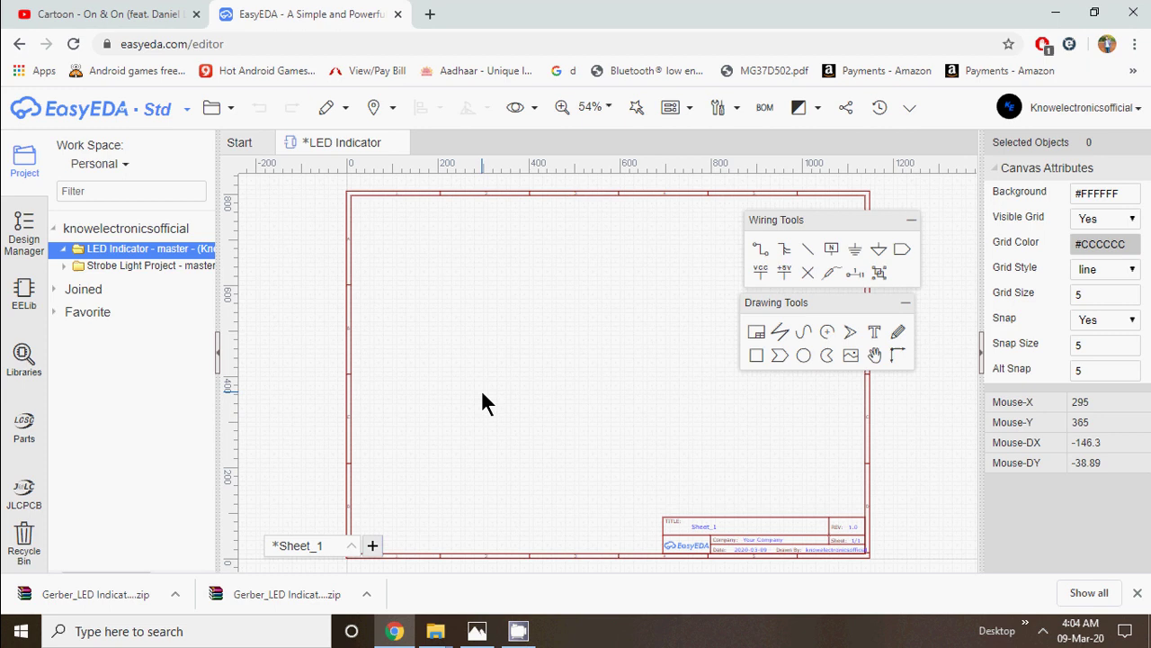
{"action": "right_click", "coordinate": [351, 550]}
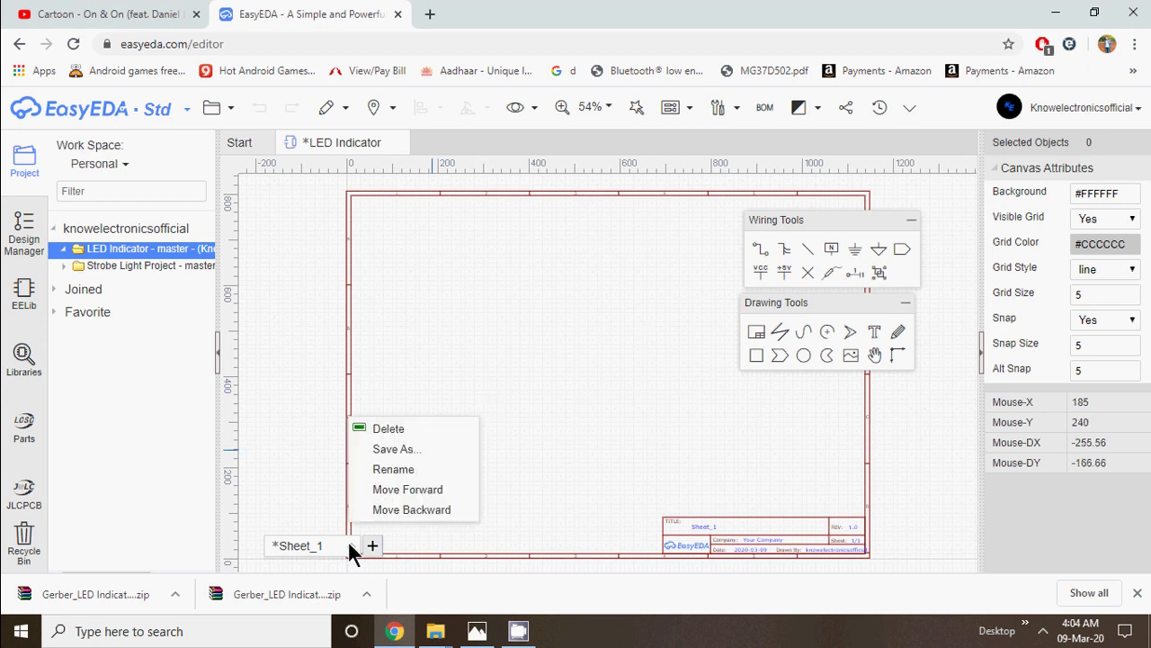
{"action": "left_click", "coordinate": [402, 470]}
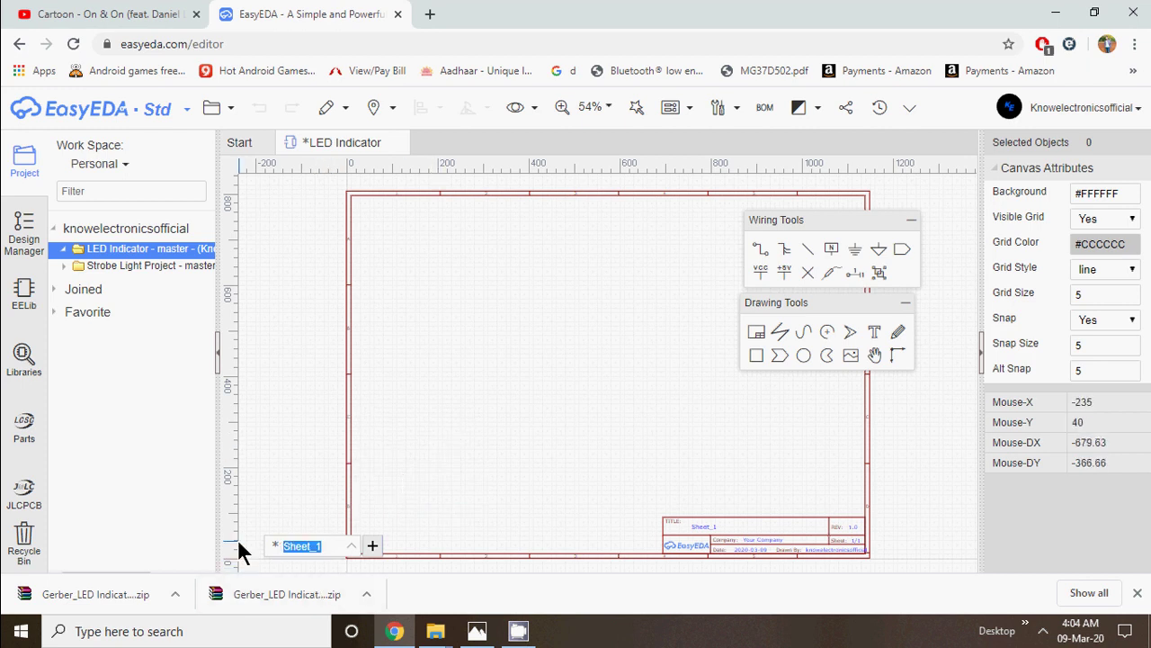
{"action": "type", "text": "LED I"}
{"action": "type", "text": "ndicator"}
{"action": "type", "text": " Schemat"}
{"action": "type", "text": "ic"}
{"action": "left_click", "coordinate": [313, 490]}
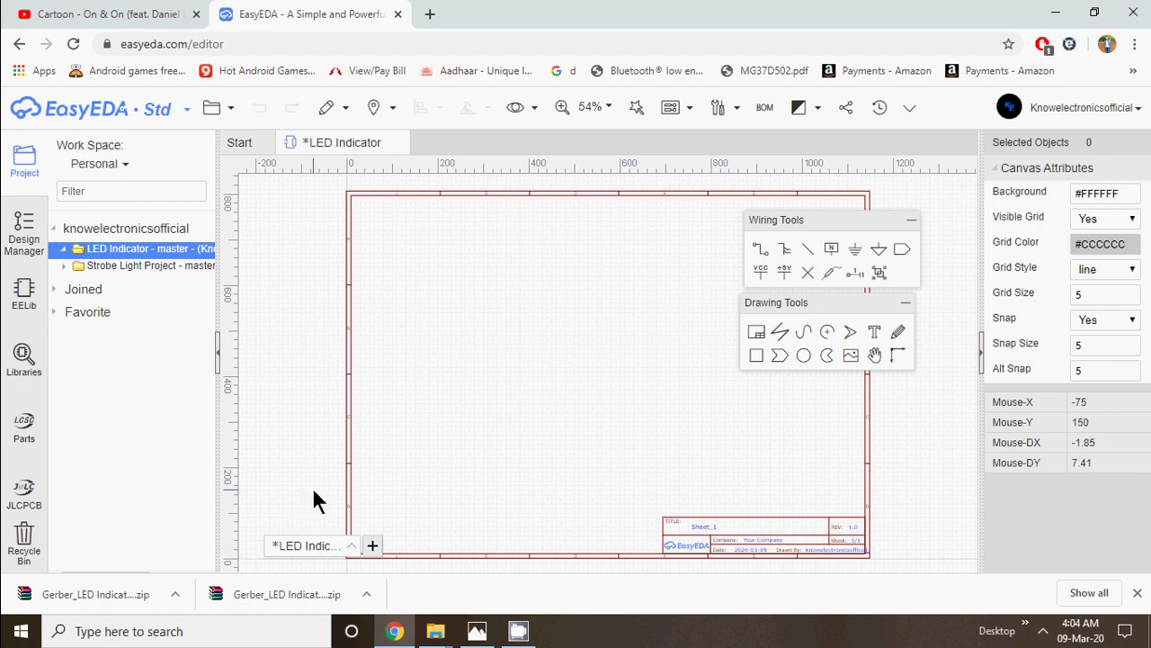
- Save the LED Indicator project with Ctrl+S and zoom around the title block
{"action": "key", "text": "ctrl+s"}
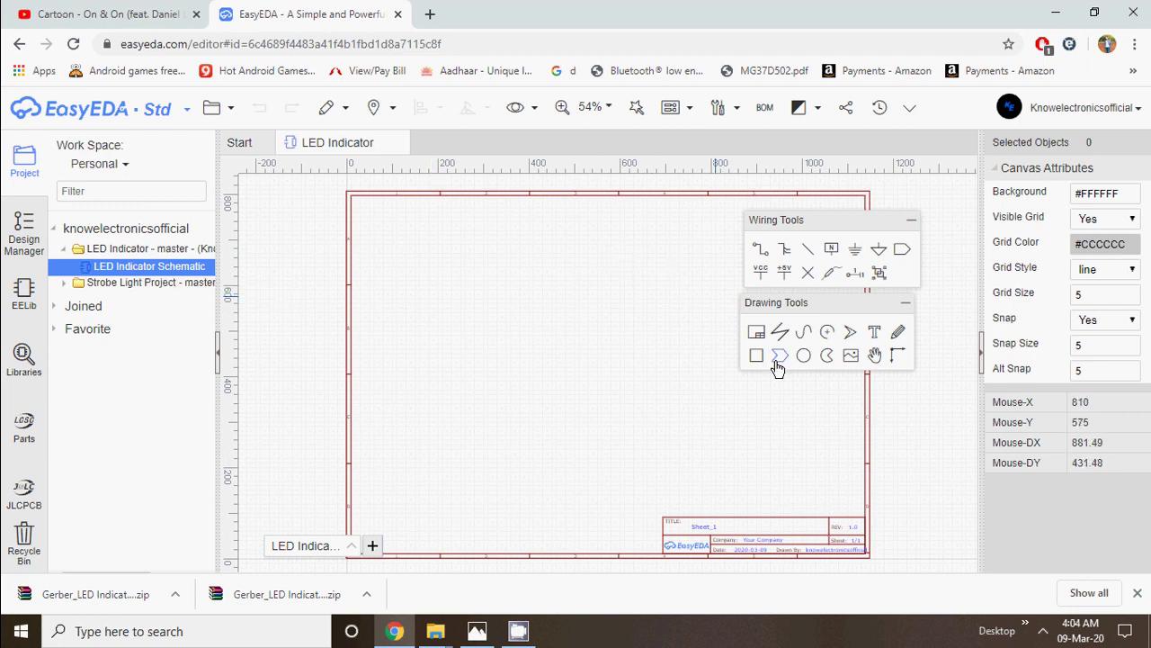
{"action": "scroll", "coordinate": [771, 535], "scroll_direction": "up", "scroll_amount": 5}
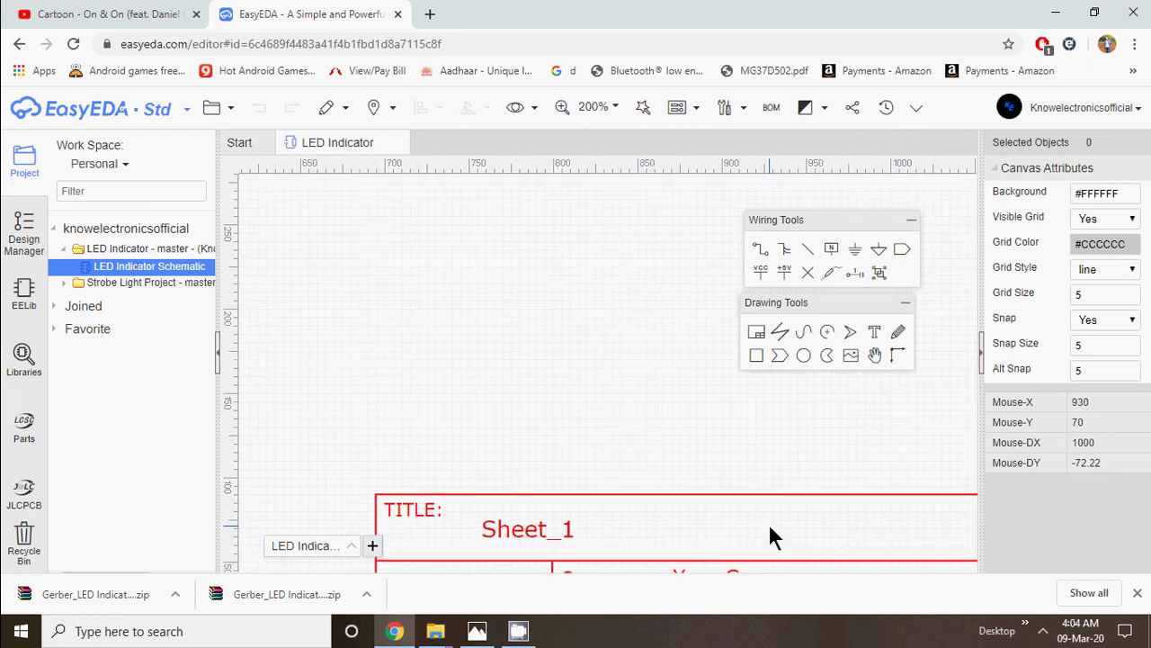
{"action": "scroll", "coordinate": [770, 537], "scroll_direction": "down", "scroll_amount": 2}
{"action": "scroll", "coordinate": [735, 504], "scroll_direction": "down", "scroll_amount": 1}
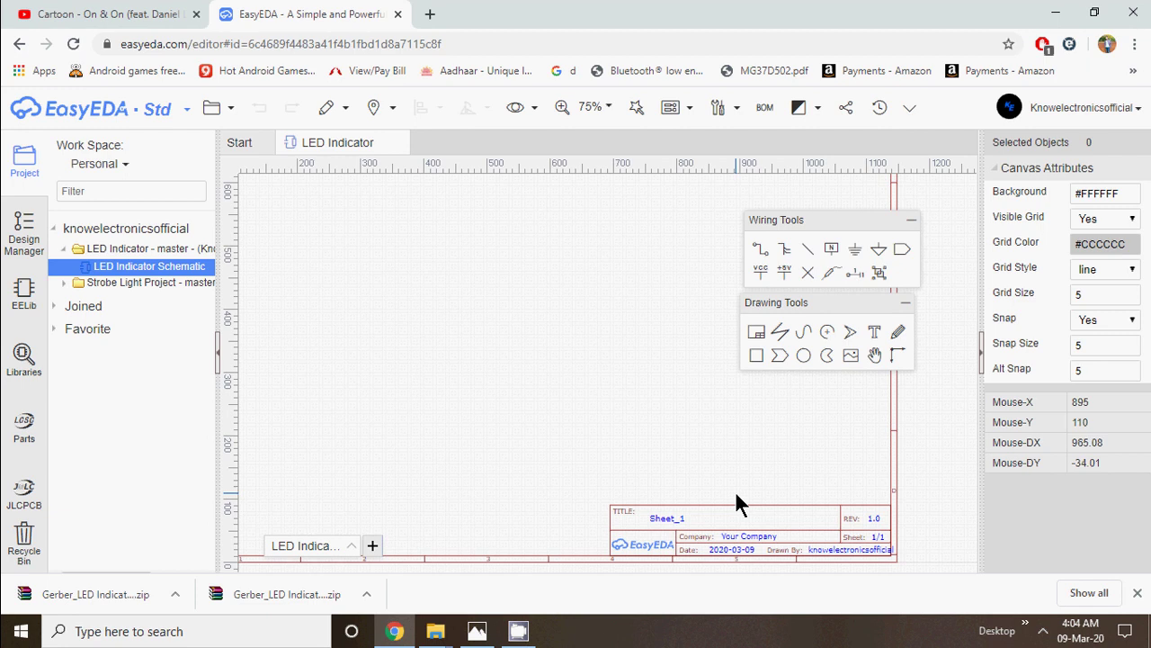
{"action": "scroll", "coordinate": [809, 554], "scroll_direction": "up", "scroll_amount": 2}
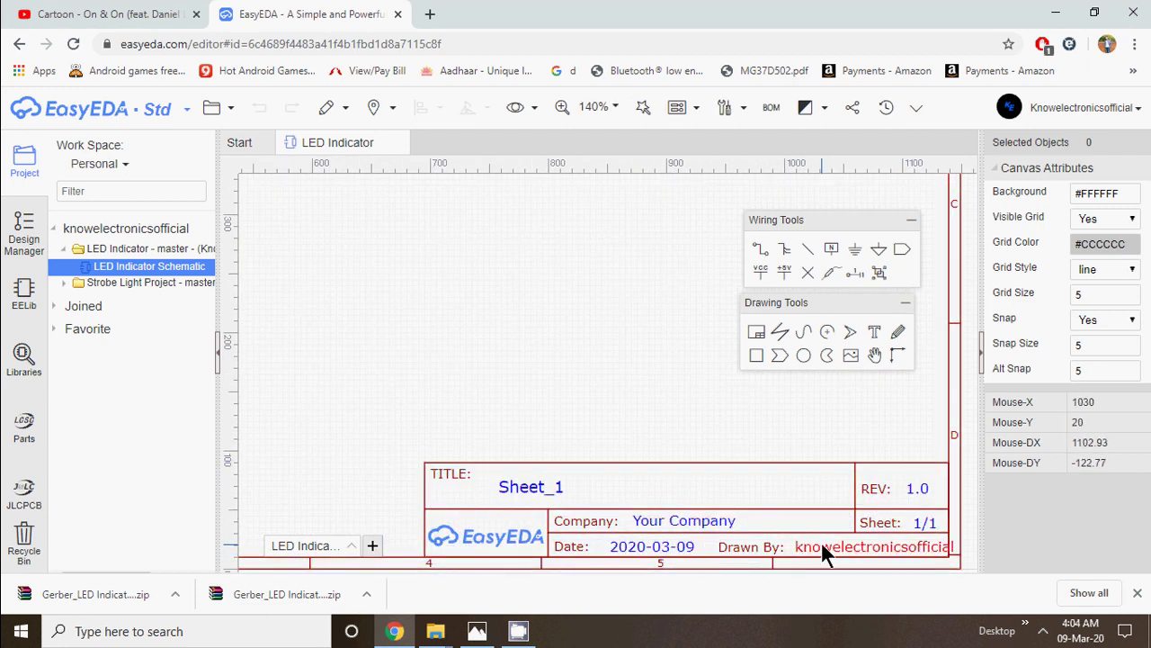
{"action": "scroll", "coordinate": [819, 537], "scroll_direction": "down", "scroll_amount": 2}
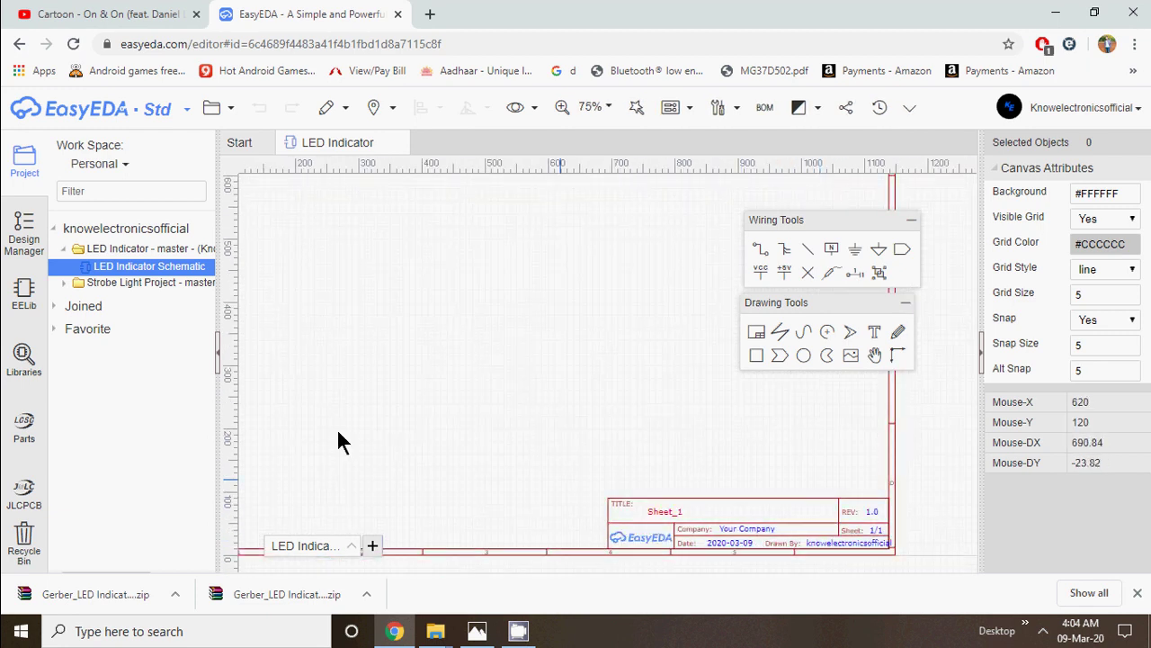
- Place resistor R1 from the EELib symbol library onto the schematic
{"action": "left_click", "coordinate": [24, 300]}
{"action": "left_click_drag", "start_coordinate": [208, 200], "coordinate": [215, 510]}
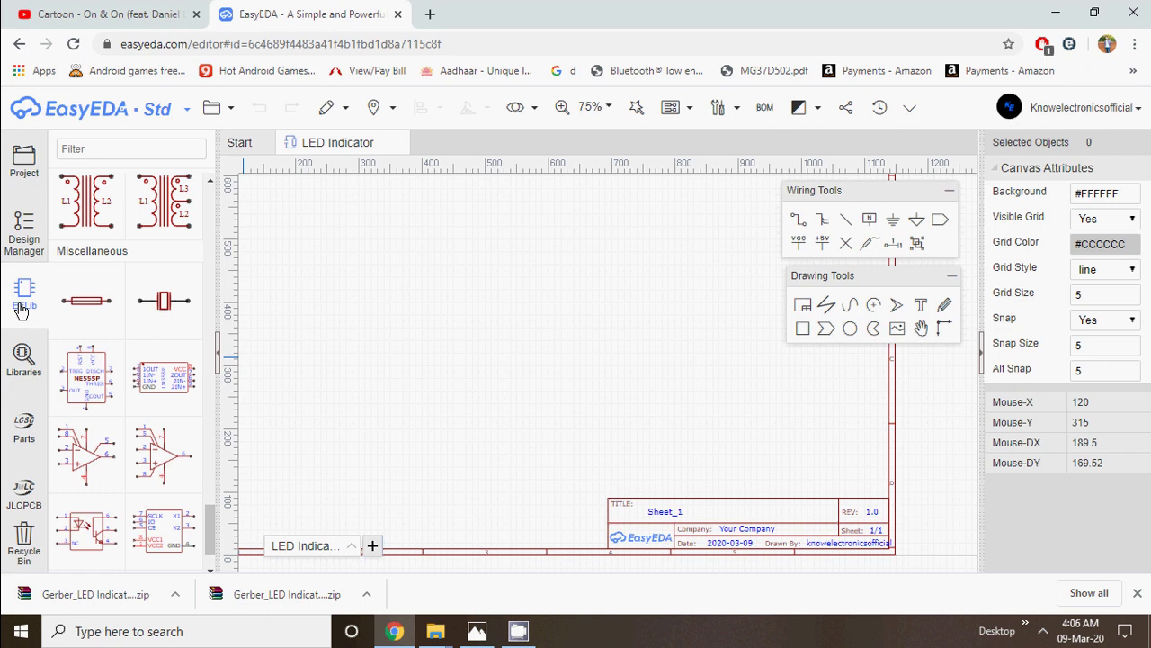
{"action": "left_click", "coordinate": [217, 360]}
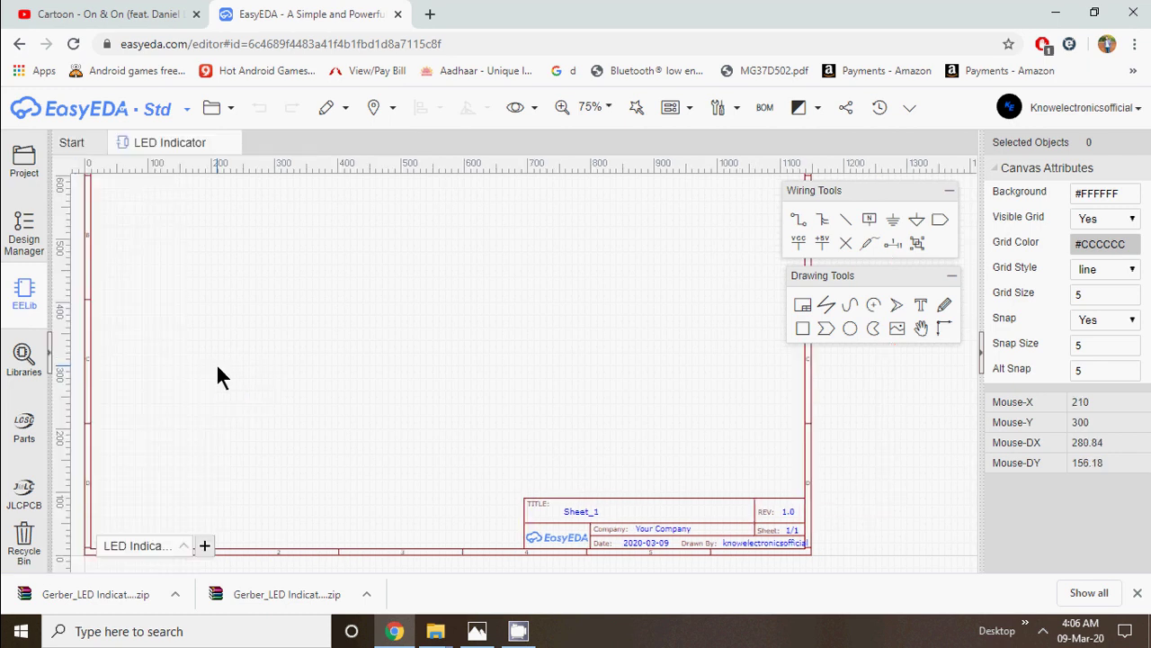
{"action": "left_click", "coordinate": [48, 360]}
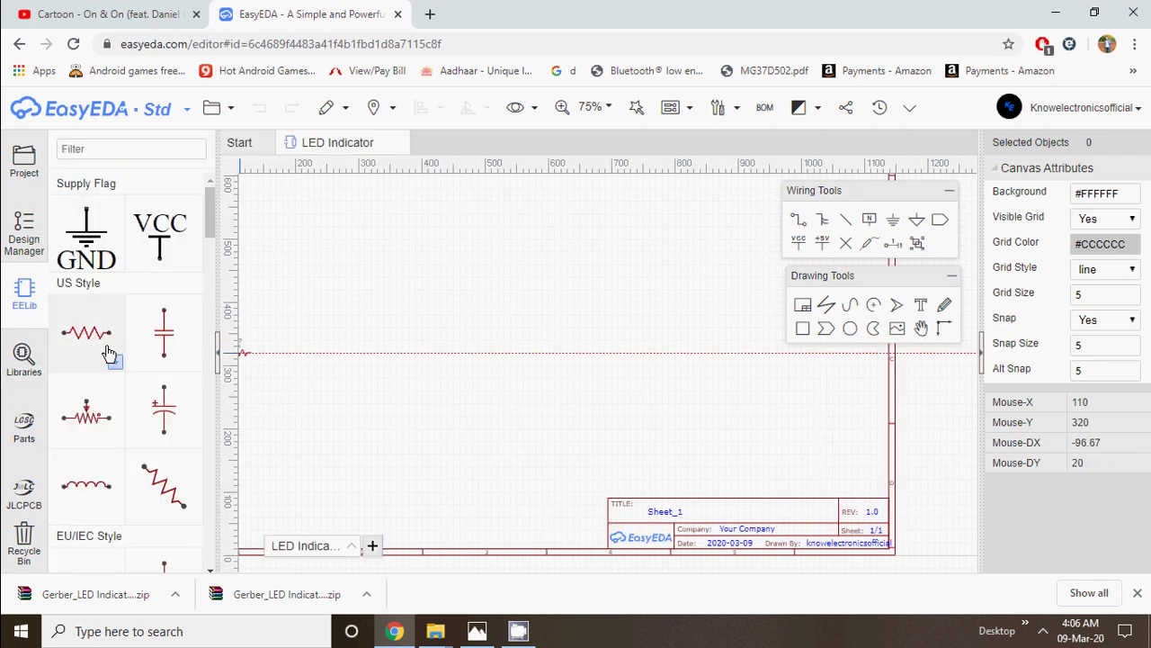
{"action": "left_click", "coordinate": [86, 333]}
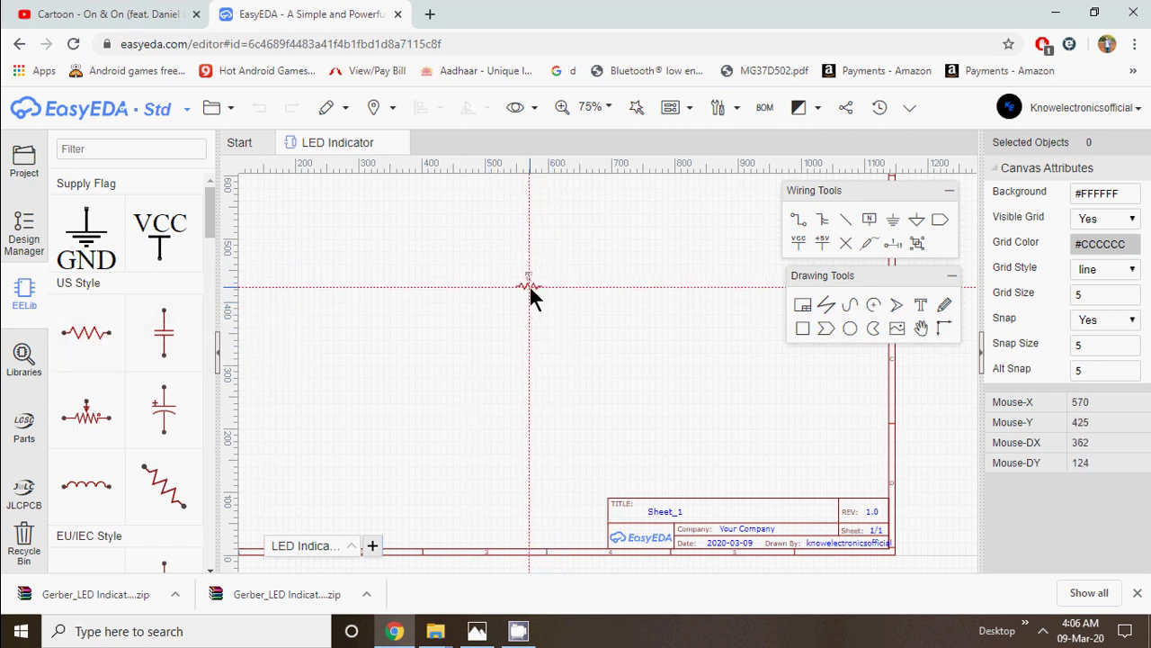
{"action": "left_click", "coordinate": [531, 284]}
{"action": "key", "text": "Escape"}
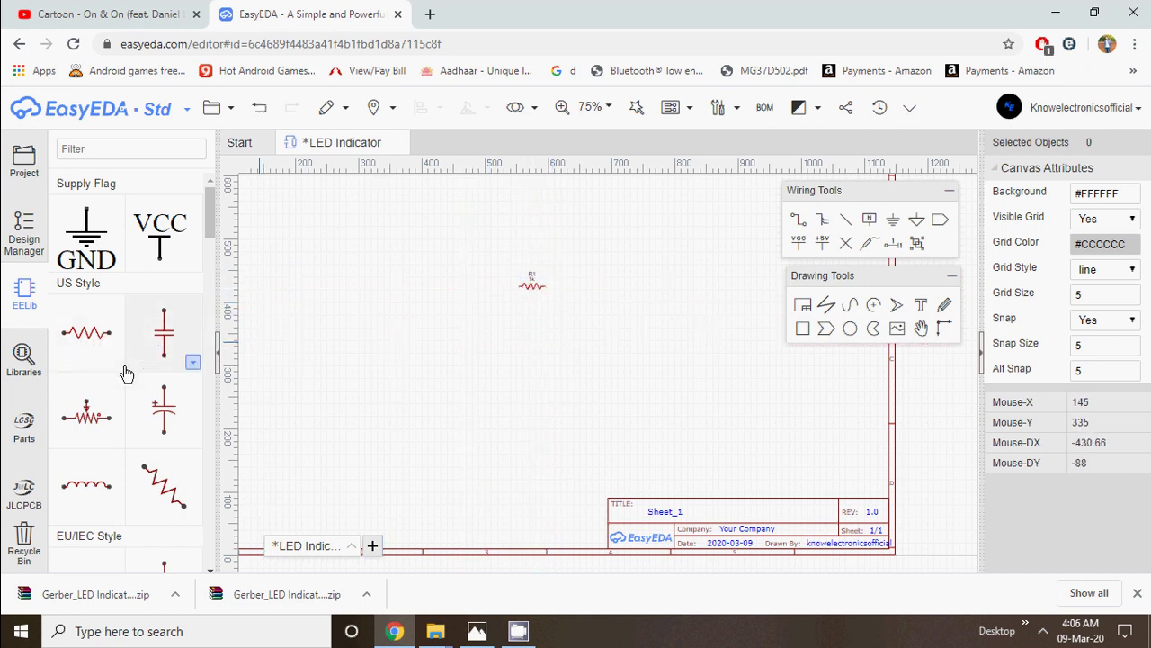
- Place battery B1 and LED1 beside resistor R1
{"action": "scroll", "coordinate": [87, 423], "scroll_direction": "down", "scroll_amount": 6}
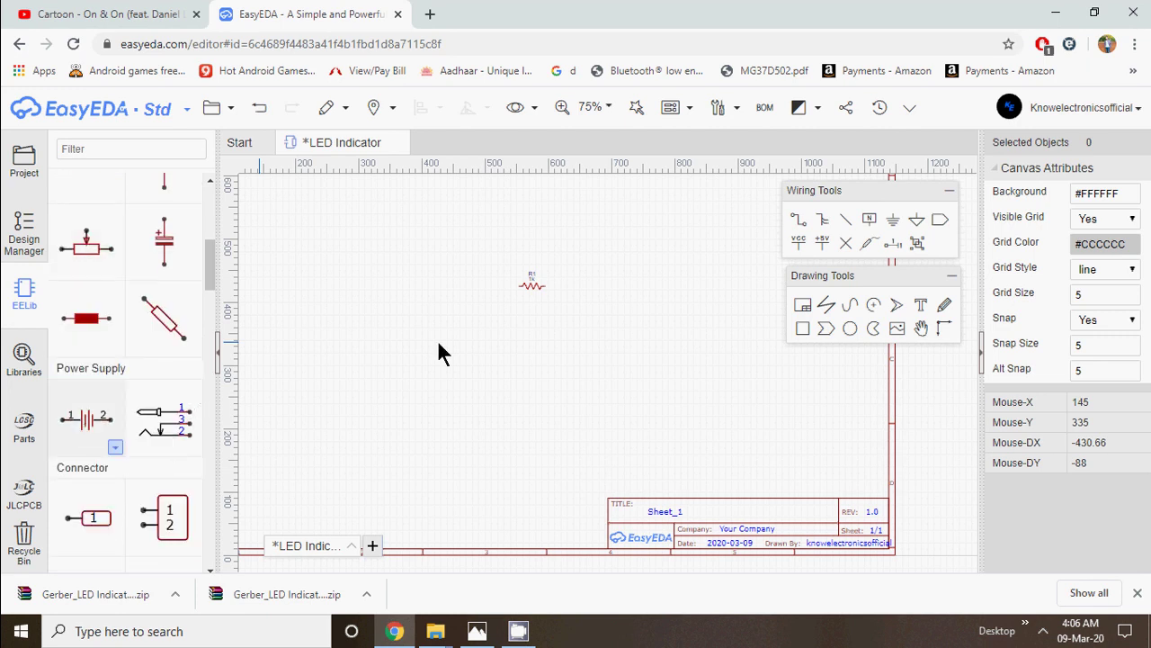
{"action": "left_click", "coordinate": [483, 303]}
{"action": "key", "text": "Escape"}
{"action": "scroll", "coordinate": [126, 425], "scroll_direction": "down", "scroll_amount": 3}
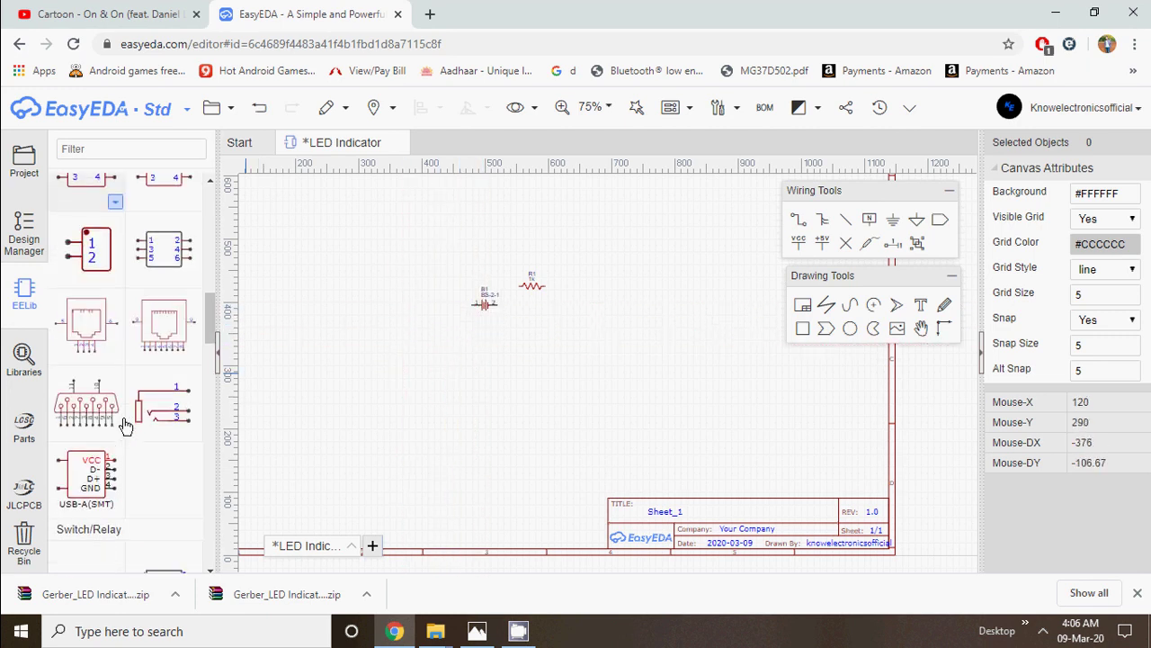
{"action": "scroll", "coordinate": [108, 427], "scroll_direction": "down", "scroll_amount": 8}
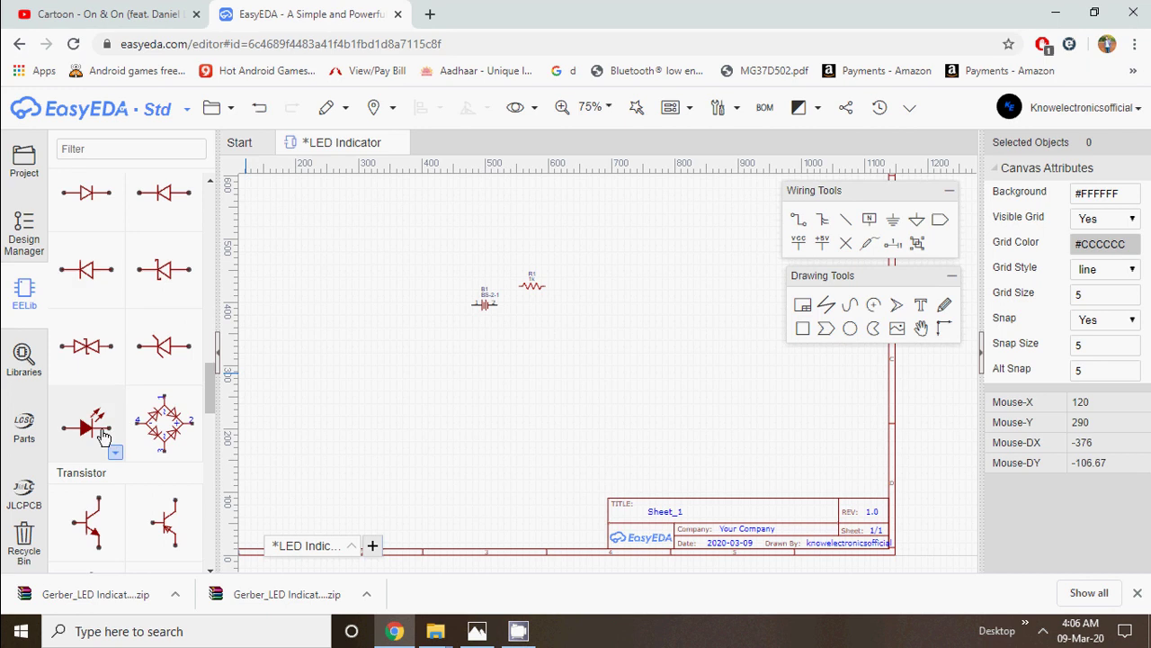
{"action": "left_click", "coordinate": [99, 430]}
{"action": "left_click", "coordinate": [570, 315]}
{"action": "key", "text": "Escape"}
{"action": "scroll", "coordinate": [540, 310], "scroll_direction": "up", "scroll_amount": 5}
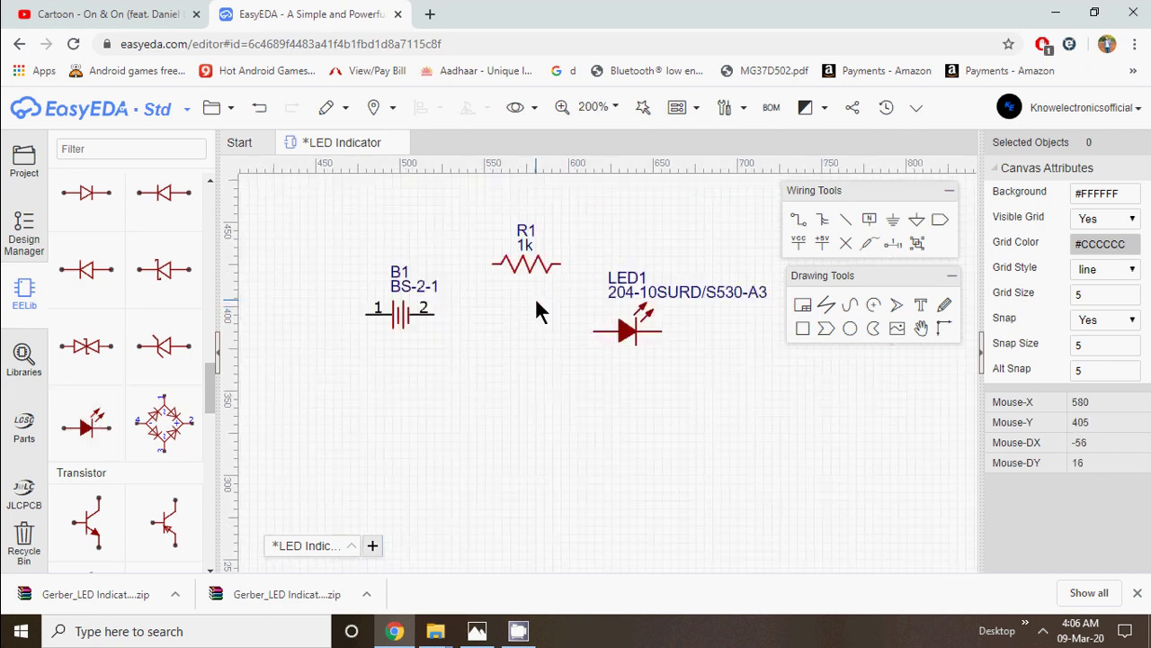
{"action": "scroll", "coordinate": [537, 310], "scroll_direction": "up", "scroll_amount": 2}
- Rotate LED1 to point downward and stand battery B1 upright
{"action": "left_click", "coordinate": [657, 345]}
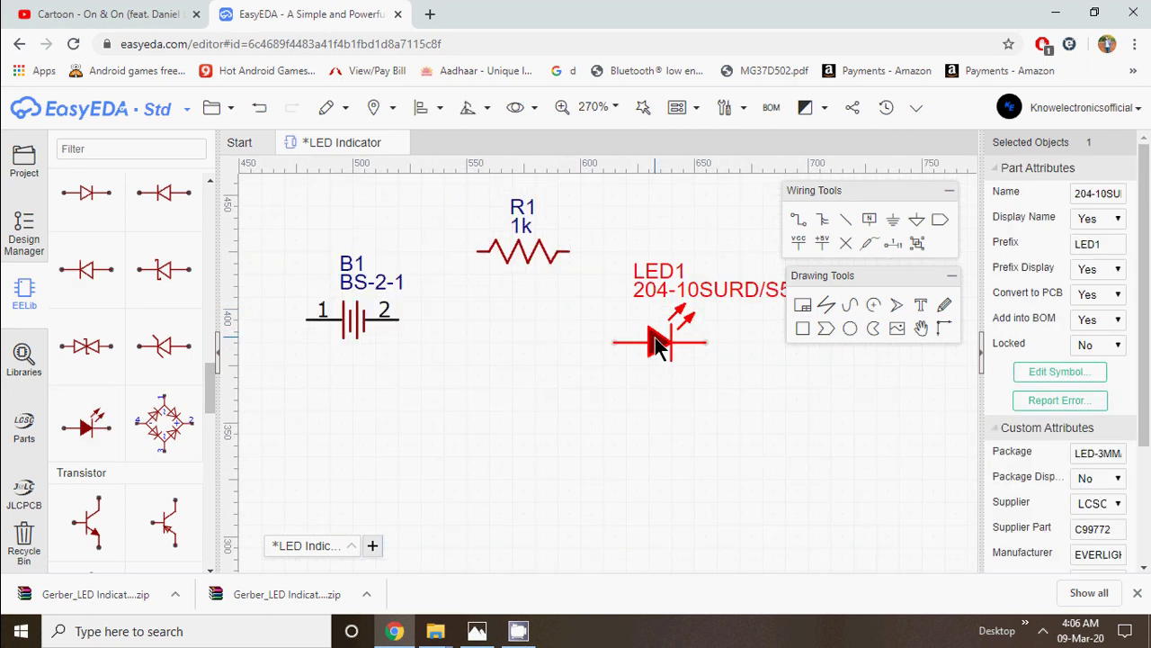
{"action": "key", "text": "space"}
{"action": "key", "text": "space"}
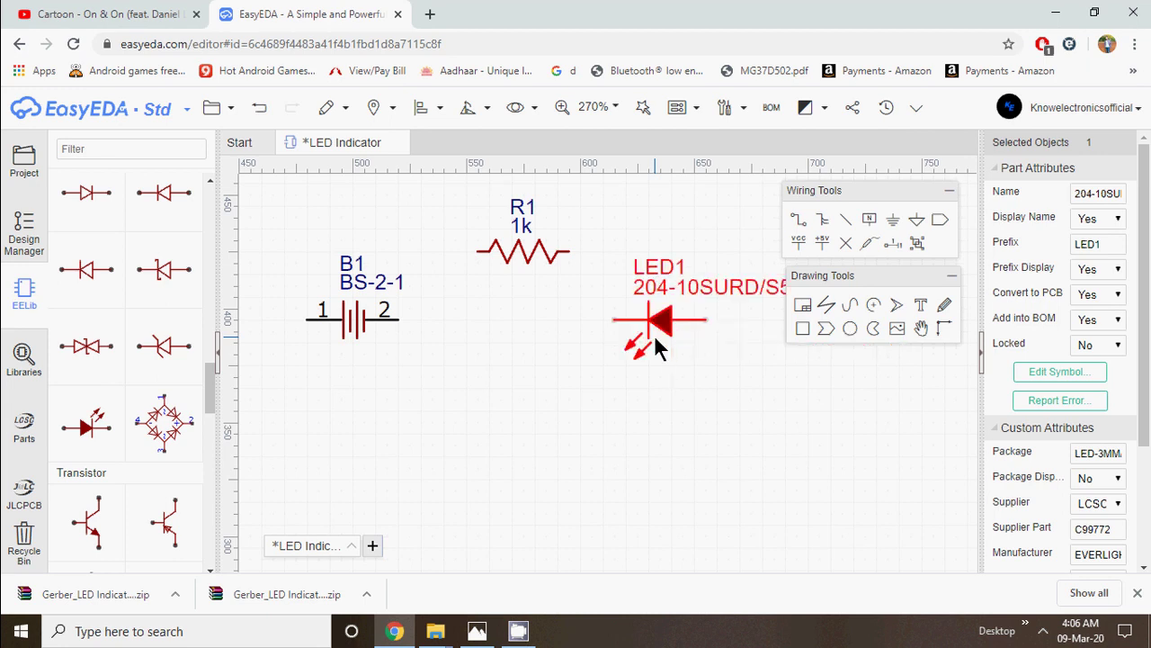
{"action": "key", "text": "space"}
{"action": "key", "text": "space"}
{"action": "key", "text": "space"}
{"action": "key", "text": "space"}
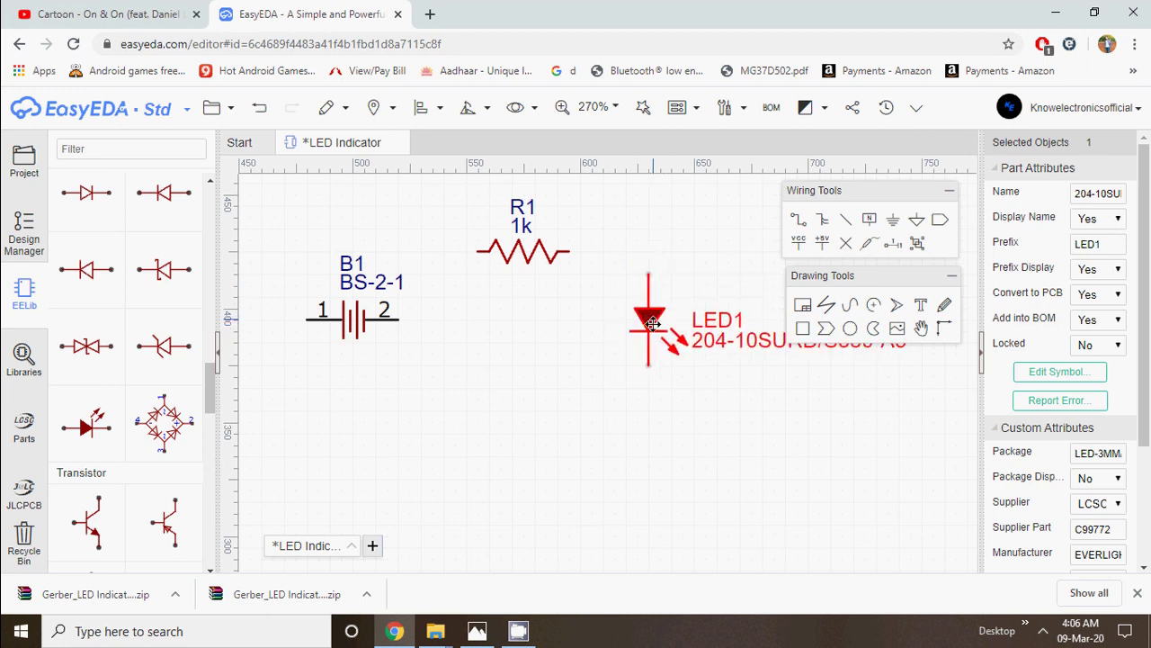
{"action": "left_click", "coordinate": [357, 317]}
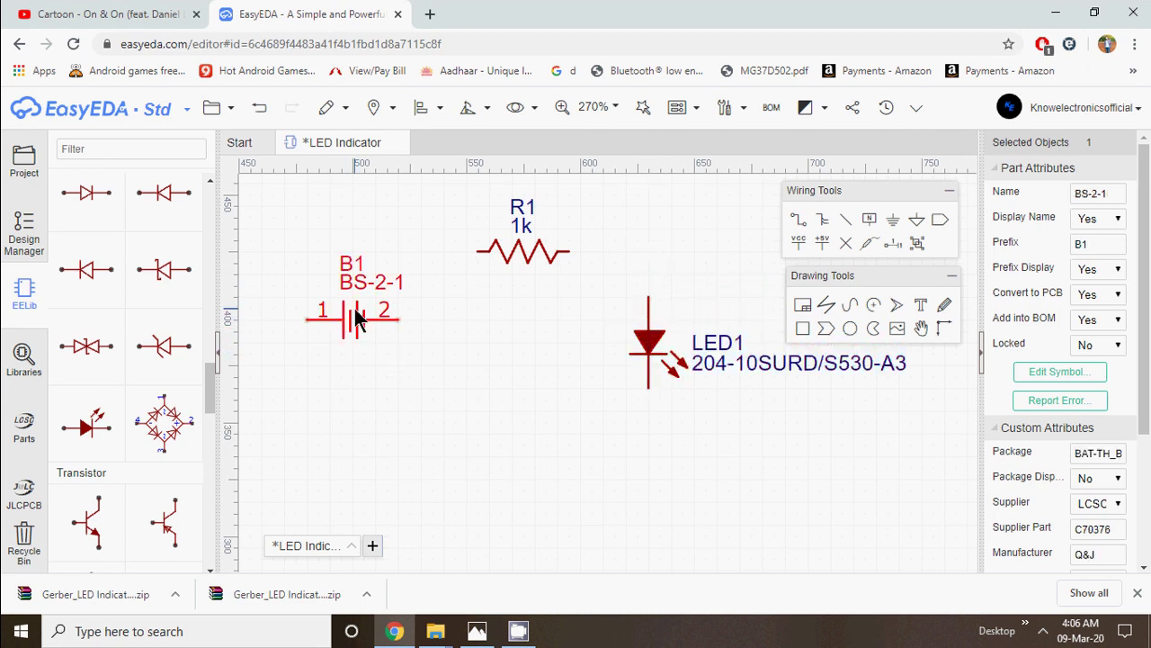
{"action": "key", "text": "space"}
- Move B1 nearer R1 and draw wires B1→R1, R1→LED1, and LED1→B1 pin 2
{"action": "left_click_drag", "start_coordinate": [354, 345], "coordinate": [401, 339]}
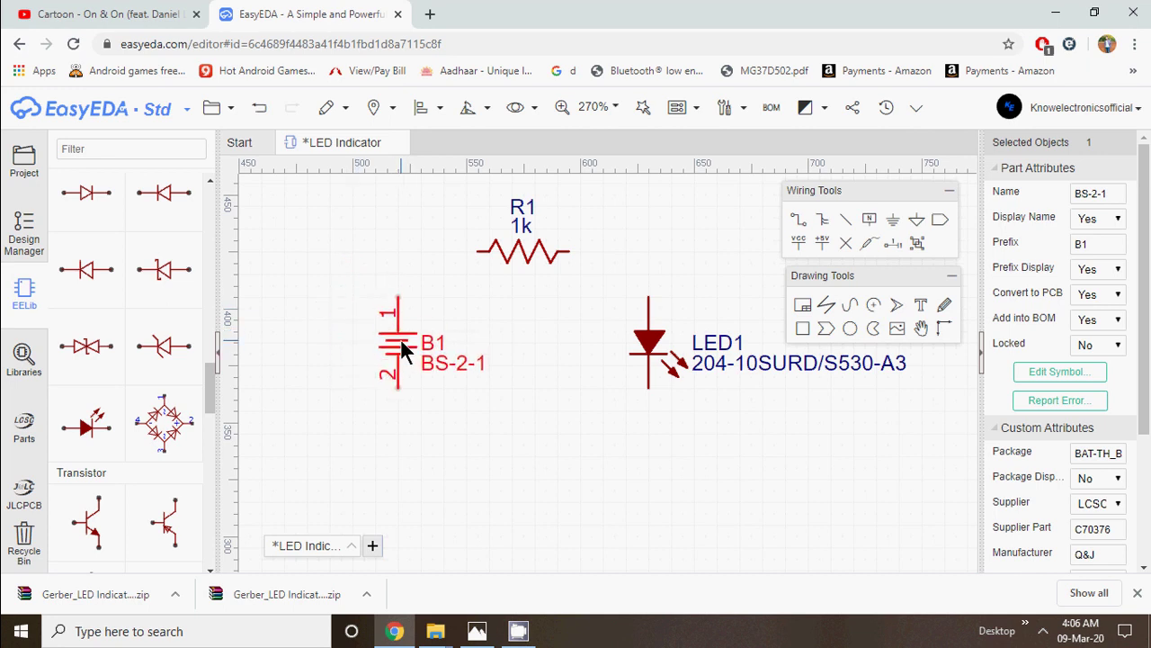
{"action": "left_click", "coordinate": [576, 371]}
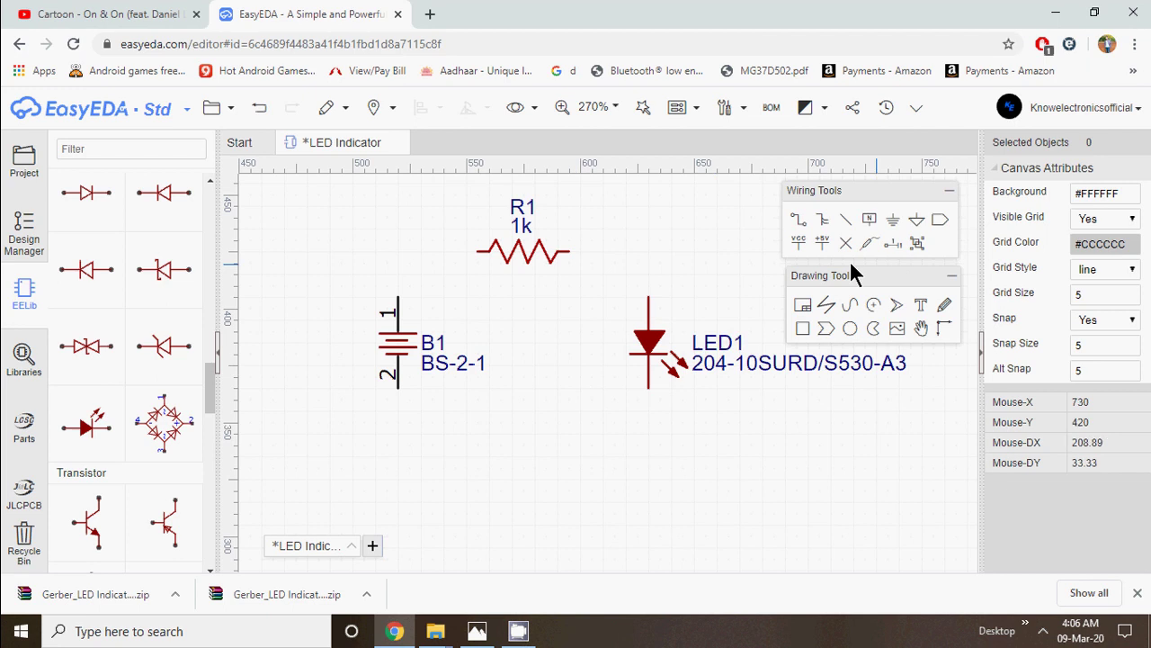
{"action": "left_click", "coordinate": [798, 221]}
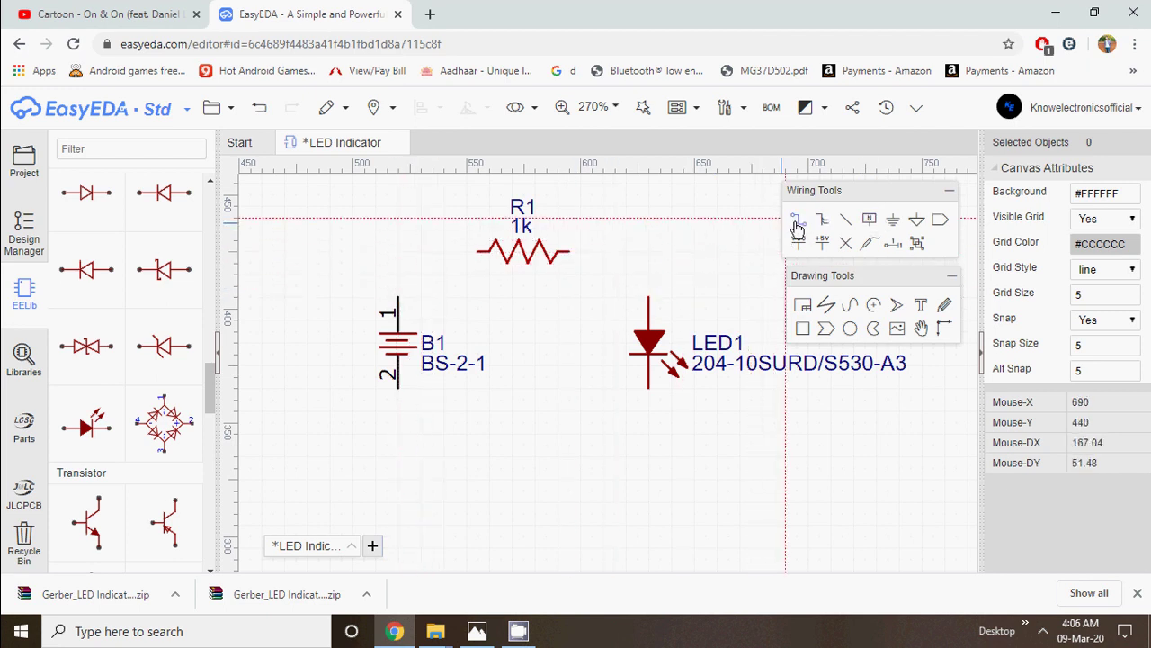
{"action": "left_click", "coordinate": [396, 296]}
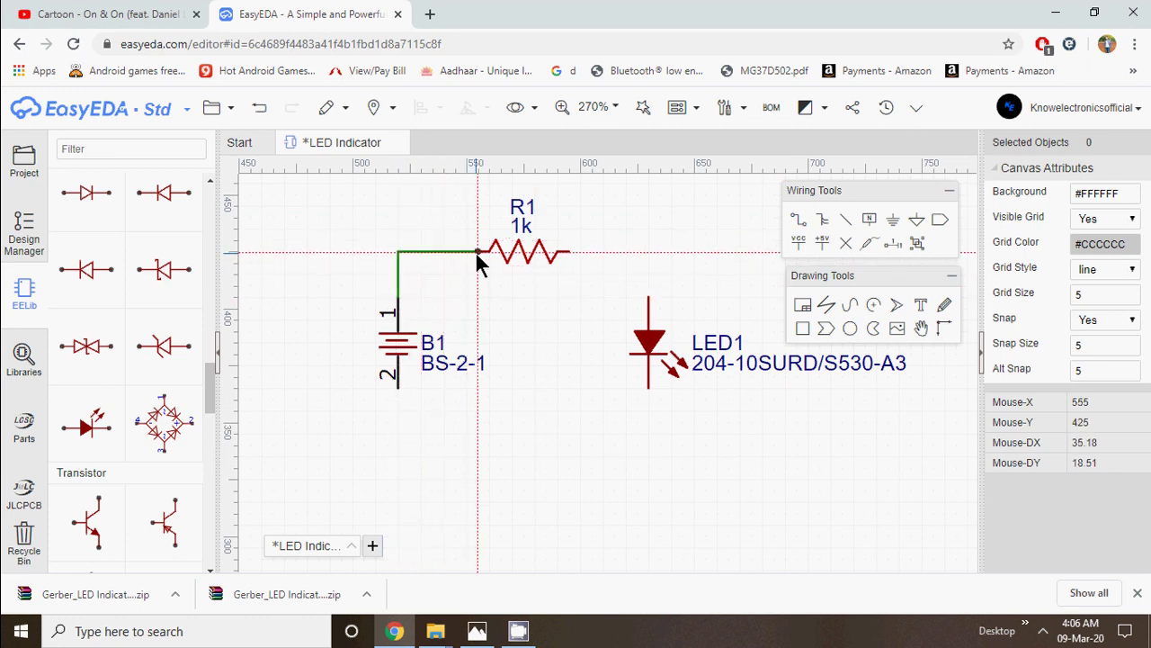
{"action": "left_click", "coordinate": [477, 253]}
{"action": "left_click", "coordinate": [569, 254]}
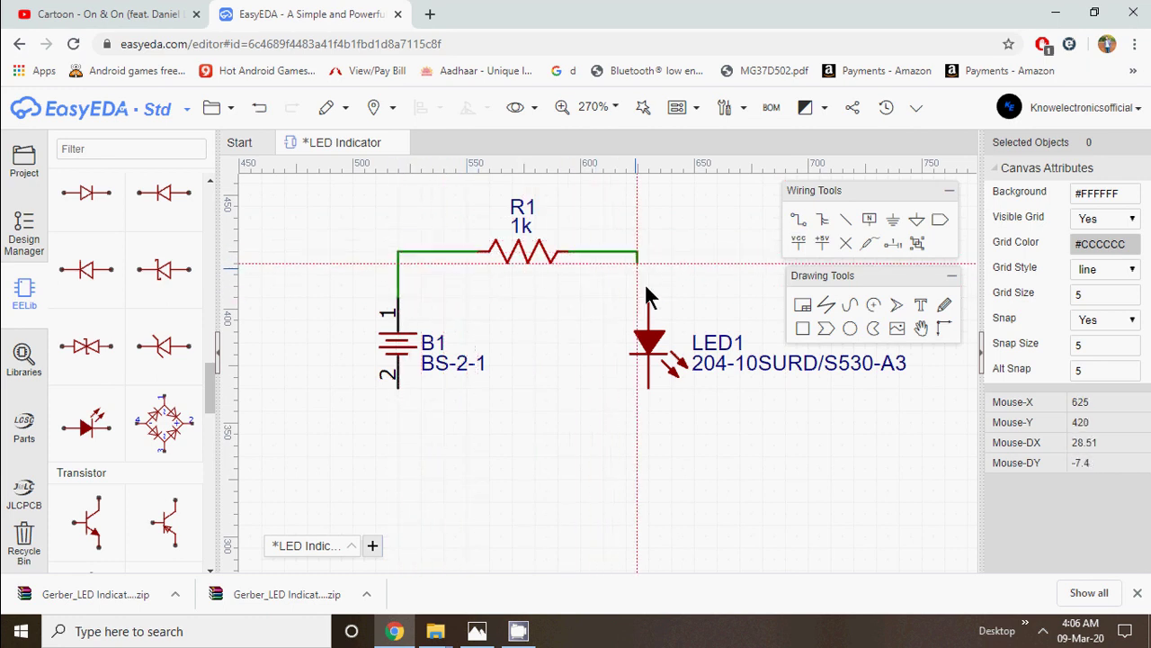
{"action": "left_click", "coordinate": [649, 298]}
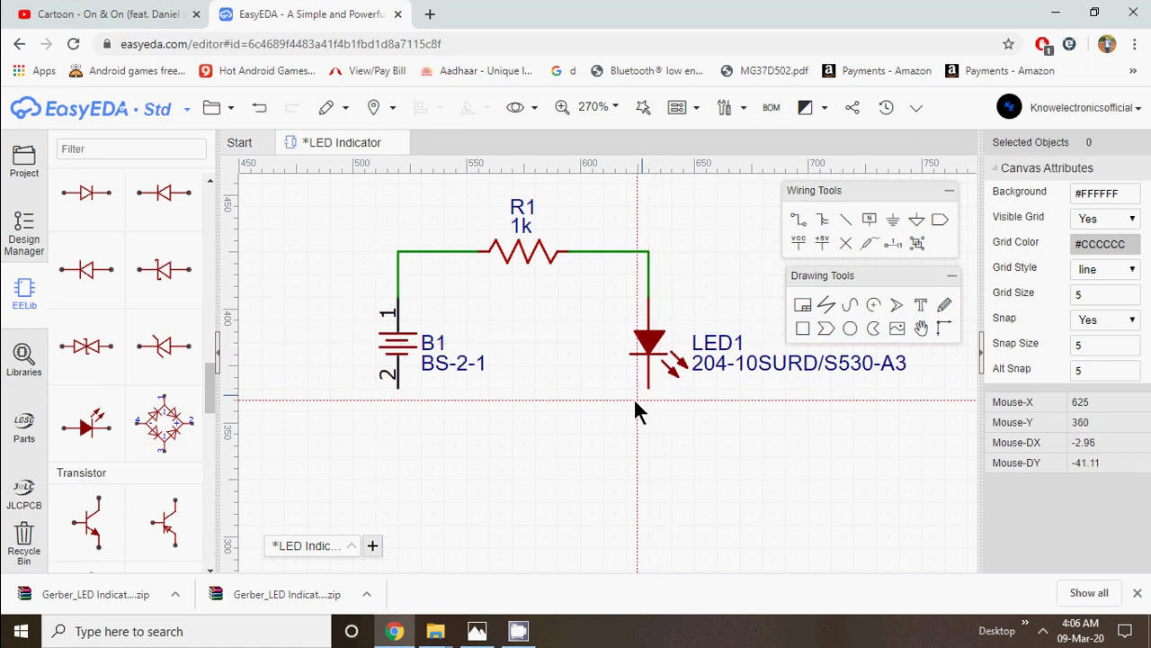
{"action": "left_click", "coordinate": [648, 387]}
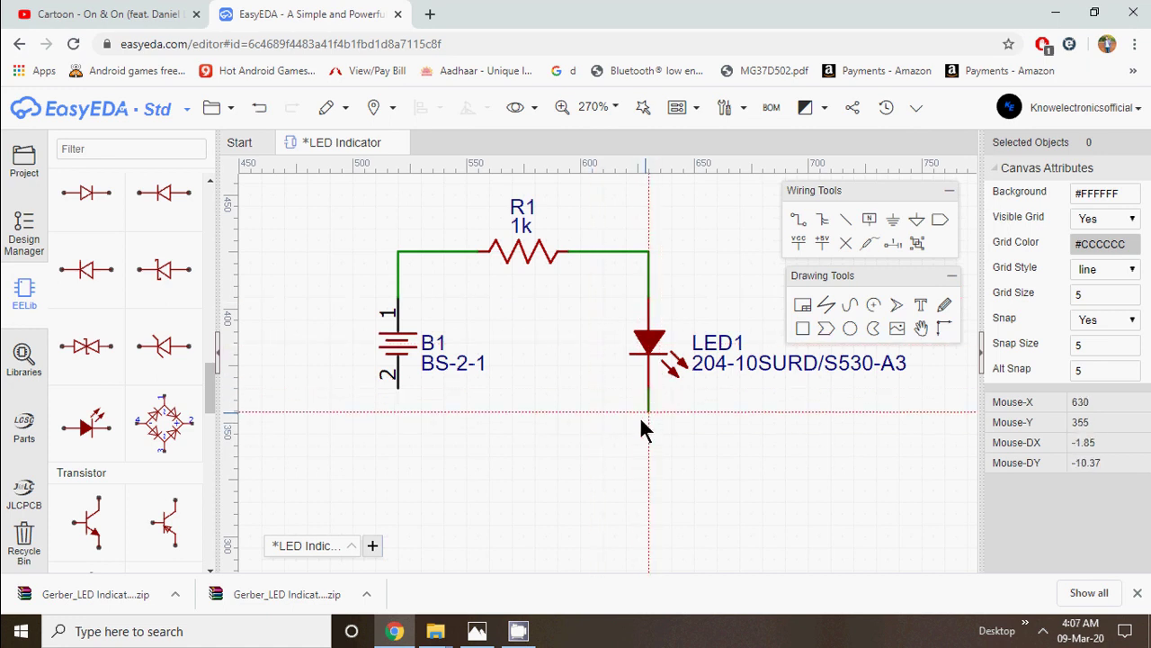
{"action": "left_click", "coordinate": [642, 421]}
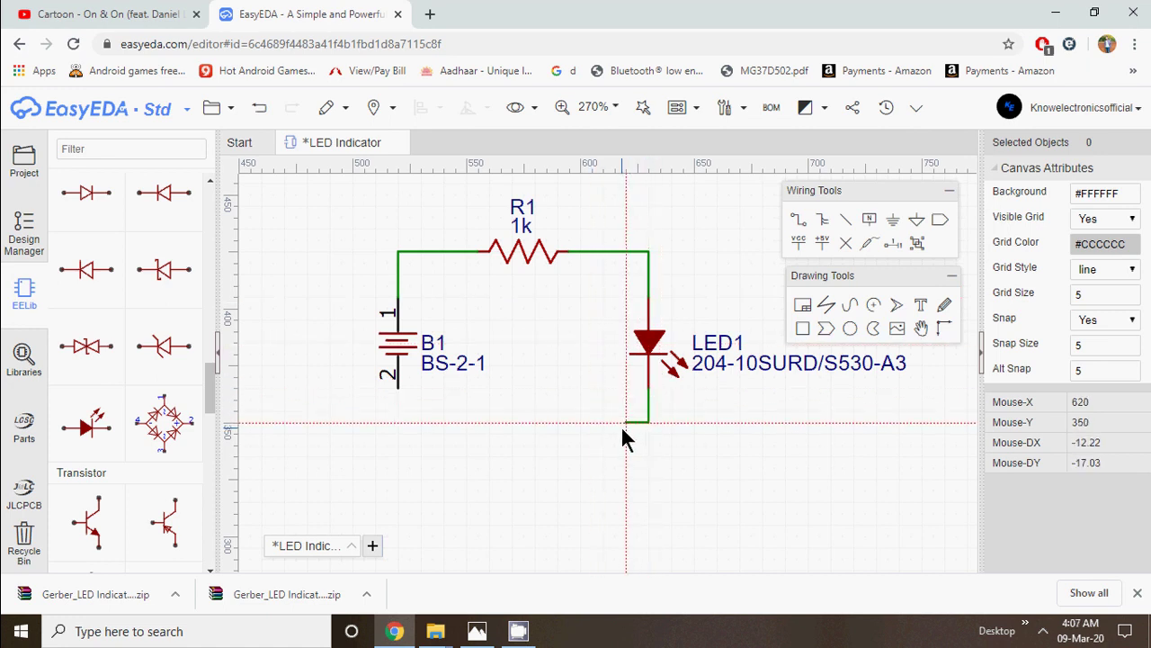
{"action": "left_click", "coordinate": [397, 388]}
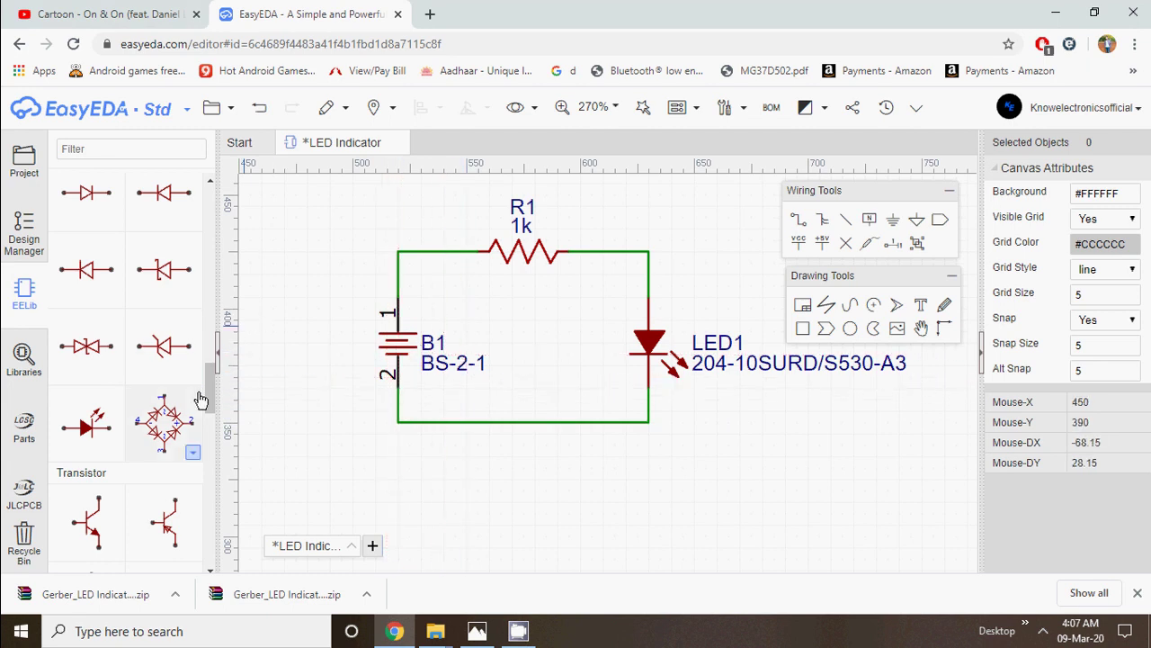
- Place a GND flag below the loop and wire it to the bottom wire
{"action": "left_click_drag", "start_coordinate": [200, 399], "coordinate": [206, 192]}
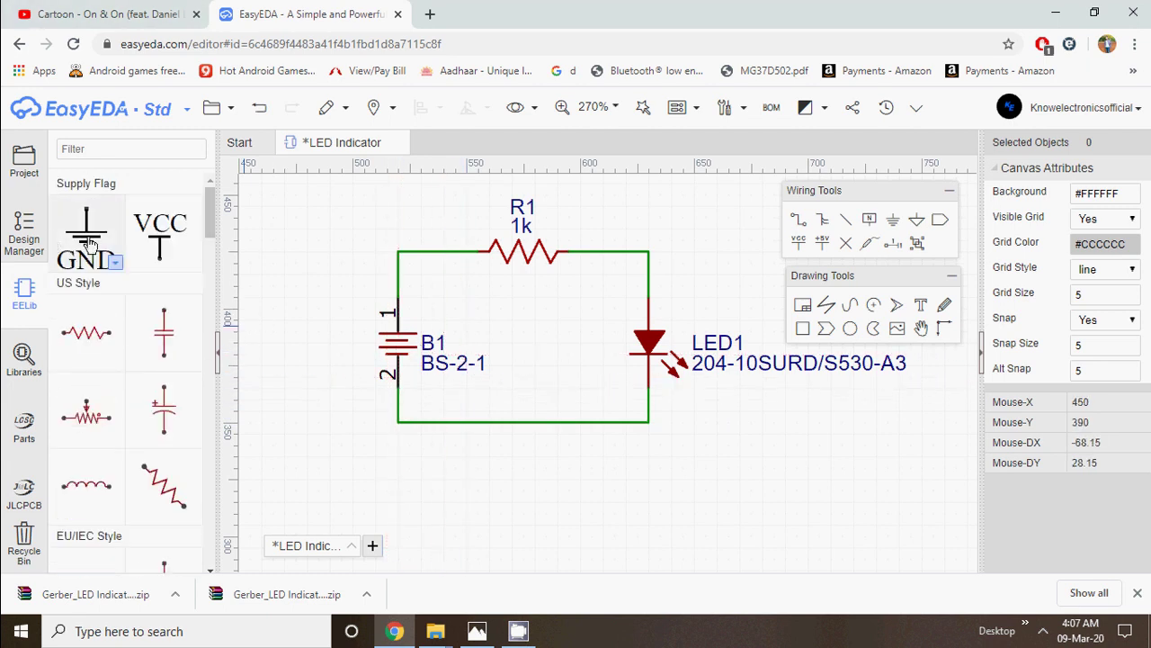
{"action": "left_click", "coordinate": [524, 440]}
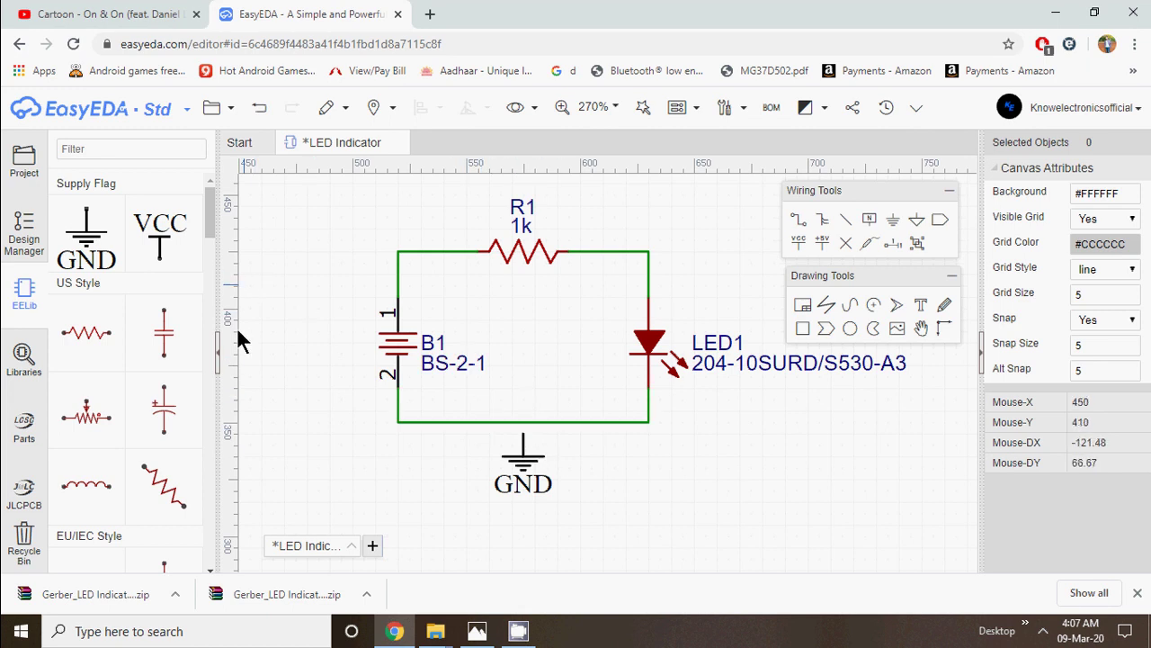
{"action": "left_click", "coordinate": [797, 223]}
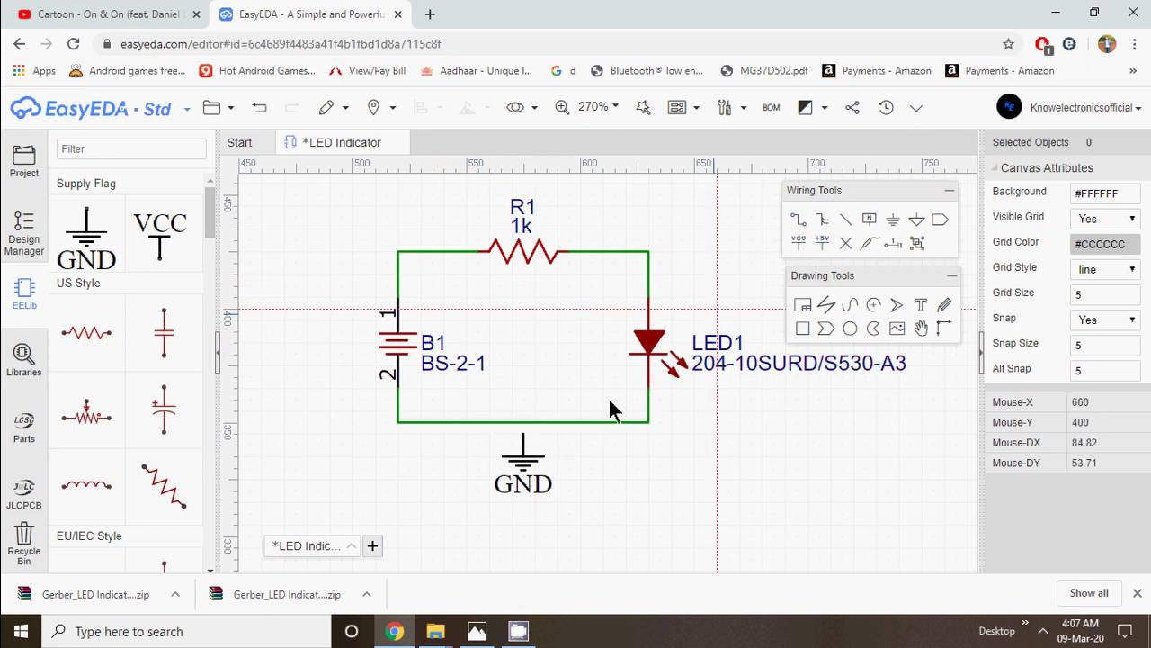
{"action": "left_click", "coordinate": [521, 421]}
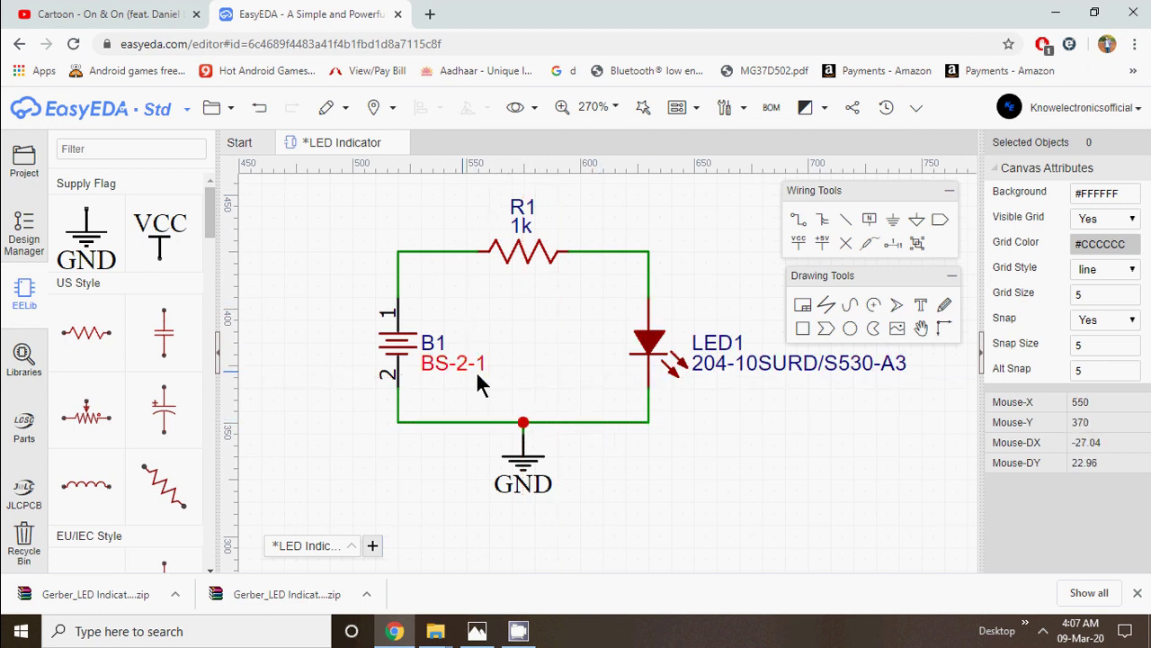
- Save the schematic and use Convert to PCB to create a layout with LED1, R1, B1 footprints
{"action": "left_click", "coordinate": [693, 110]}
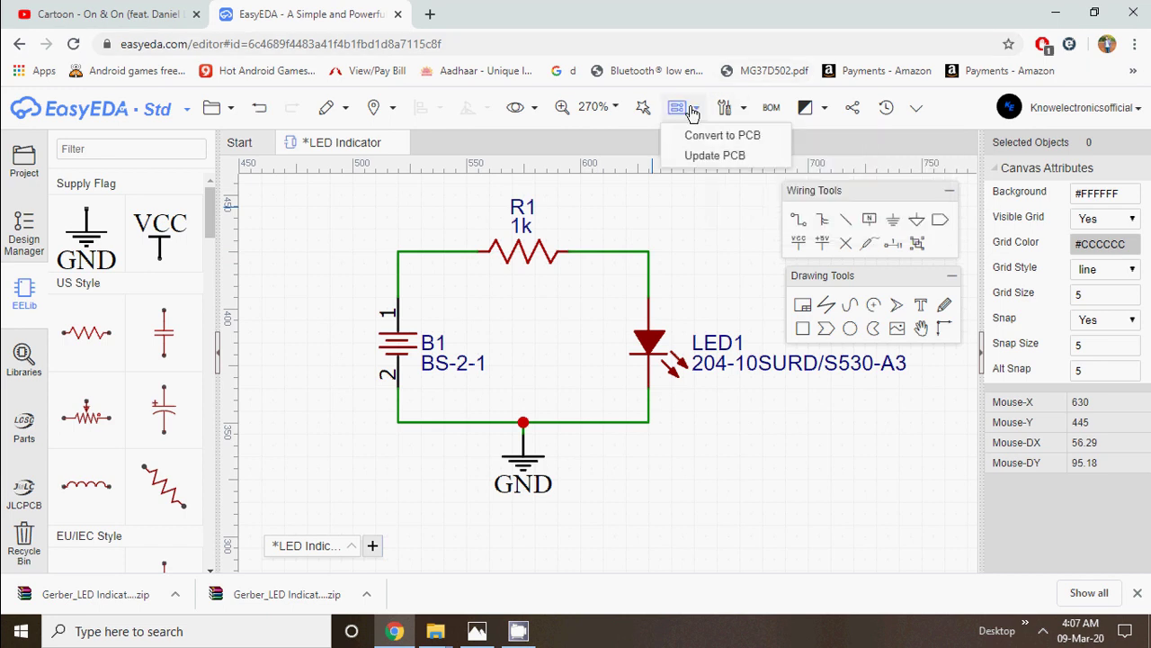
{"action": "left_click", "coordinate": [594, 107]}
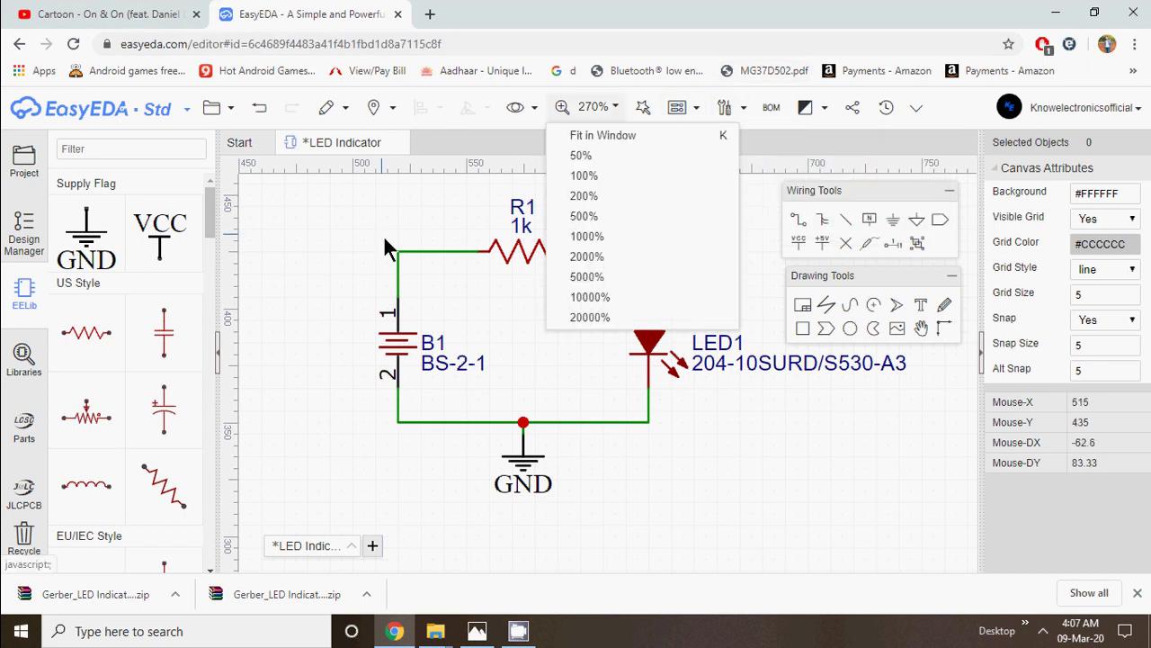
{"action": "left_click", "coordinate": [327, 267]}
{"action": "key", "text": "ctrl+s"}
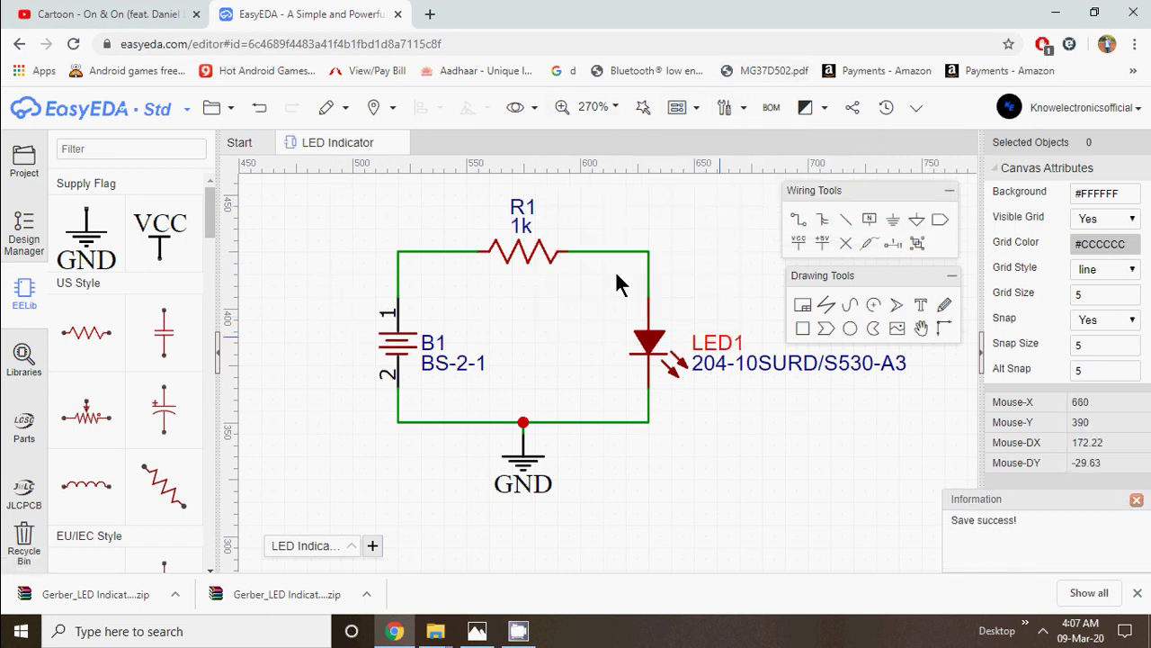
{"action": "left_click", "coordinate": [697, 110]}
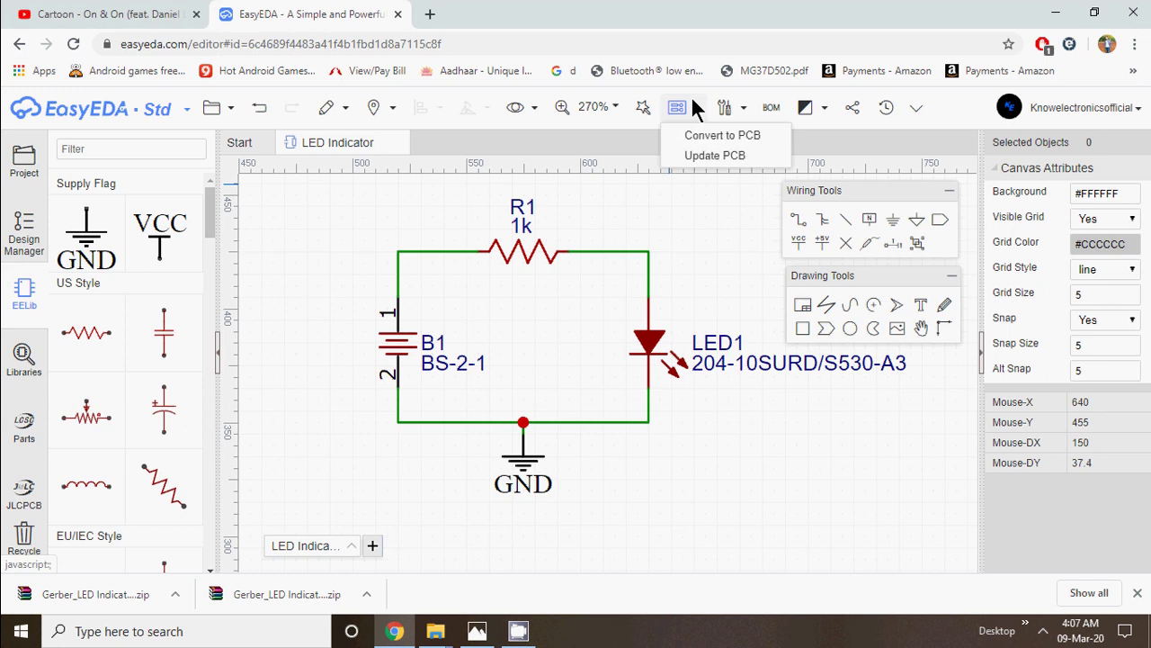
{"action": "mouse_move", "coordinate": [688, 112]}
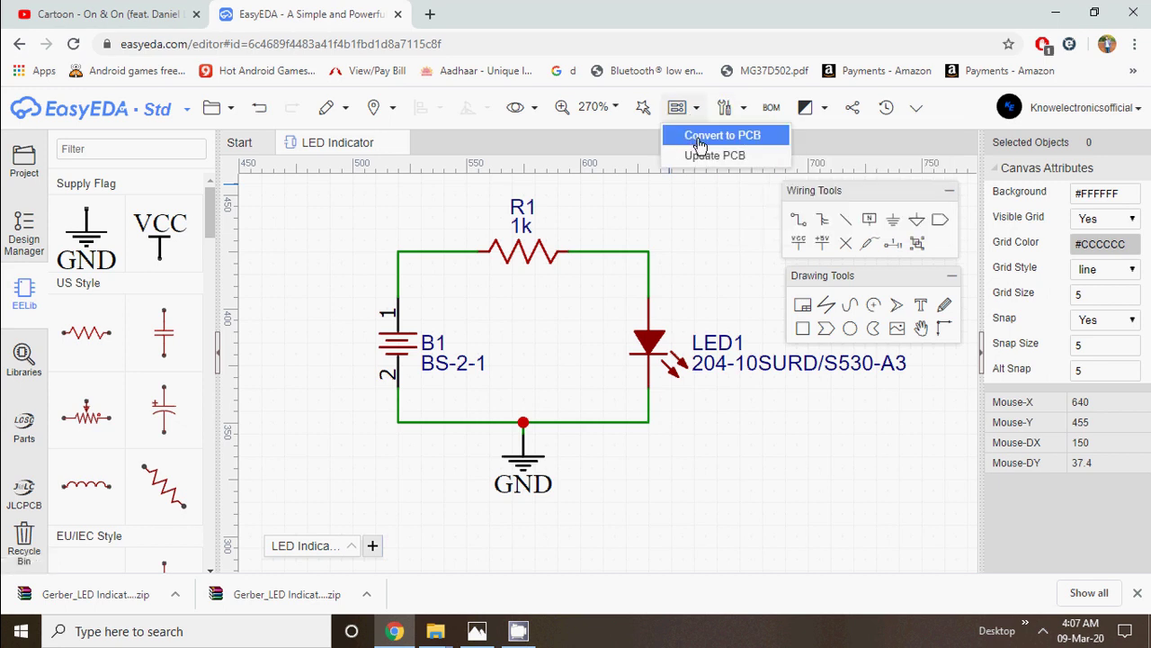
{"action": "left_click", "coordinate": [699, 140]}
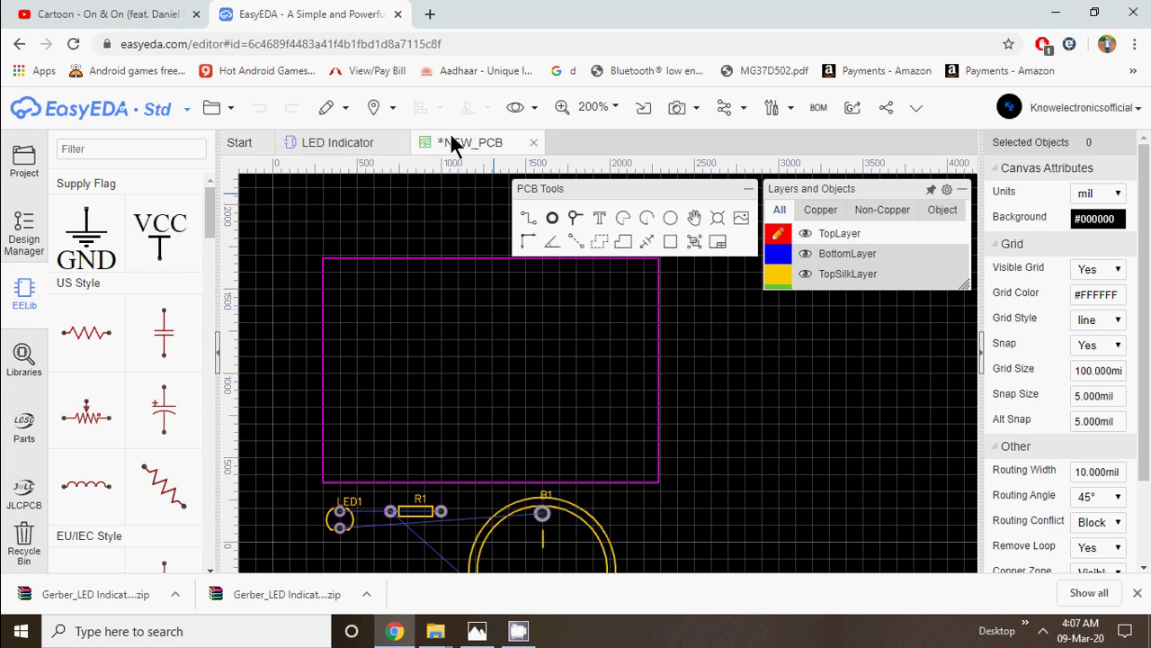
- Save the new PCB and retitle it 'LED Indicator PCB' through Modify file info
{"action": "left_click", "coordinate": [24, 160]}
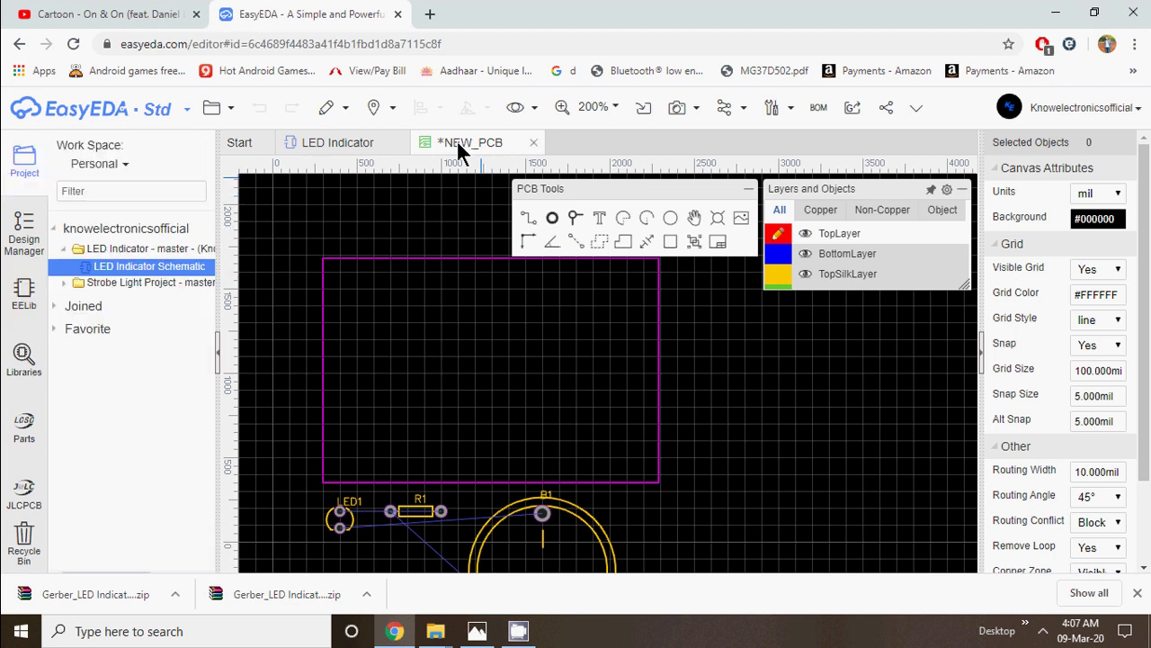
{"action": "key", "text": "ctrl+s"}
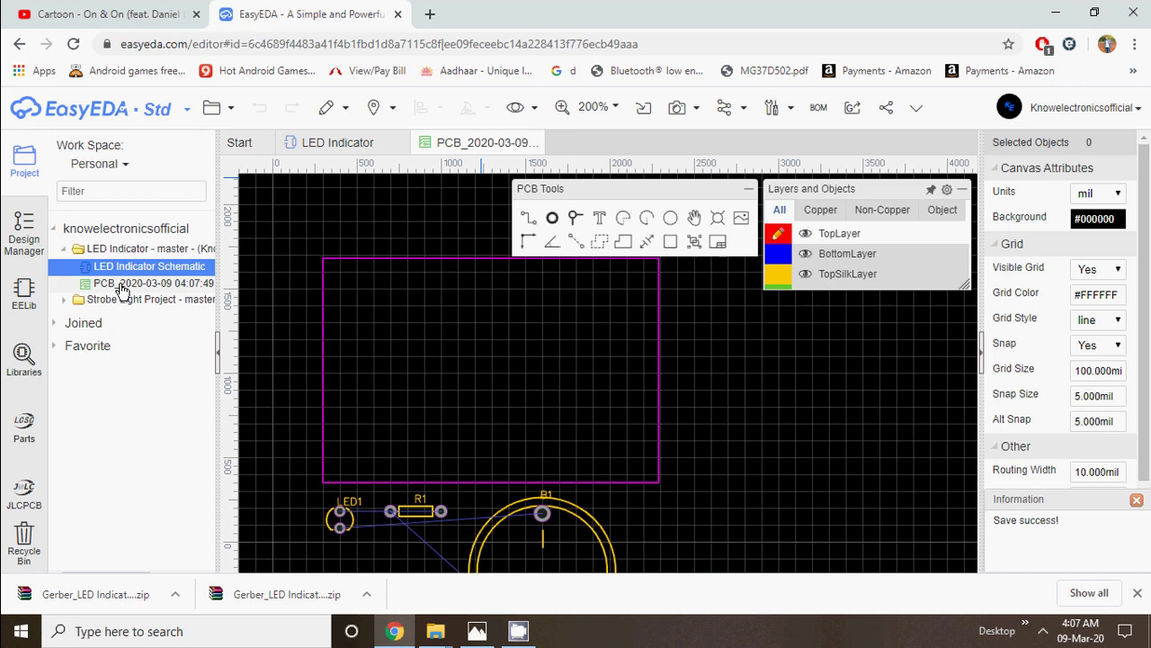
{"action": "right_click", "coordinate": [121, 286]}
{"action": "left_click", "coordinate": [144, 312]}
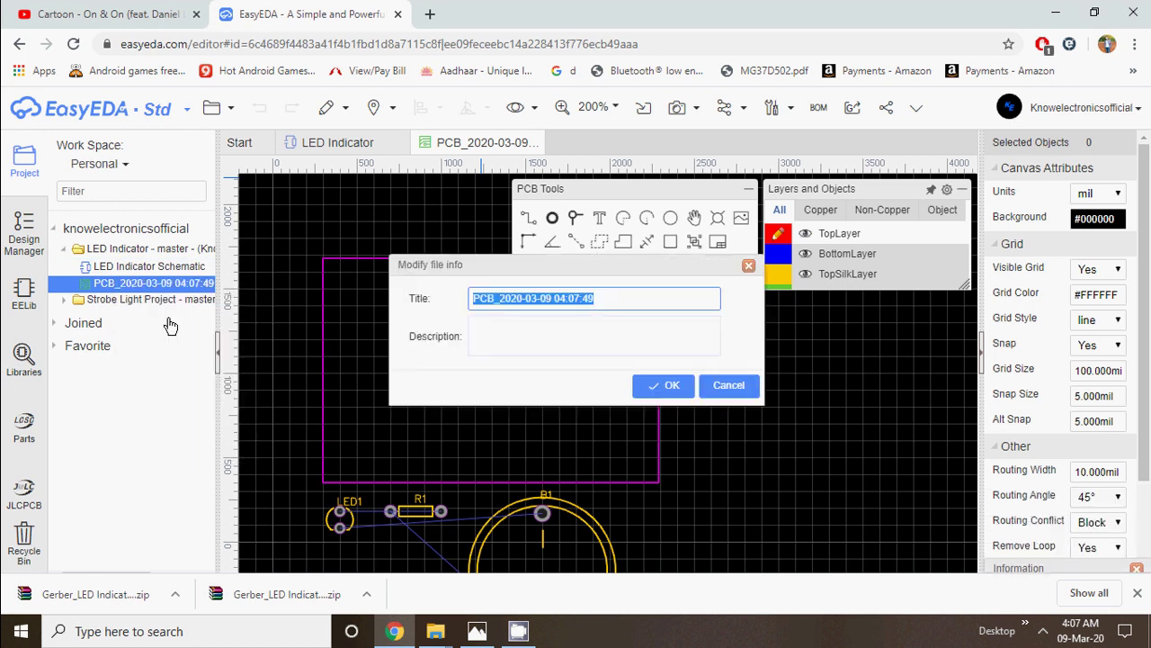
{"action": "type", "text": "LED Indicator PCB"}
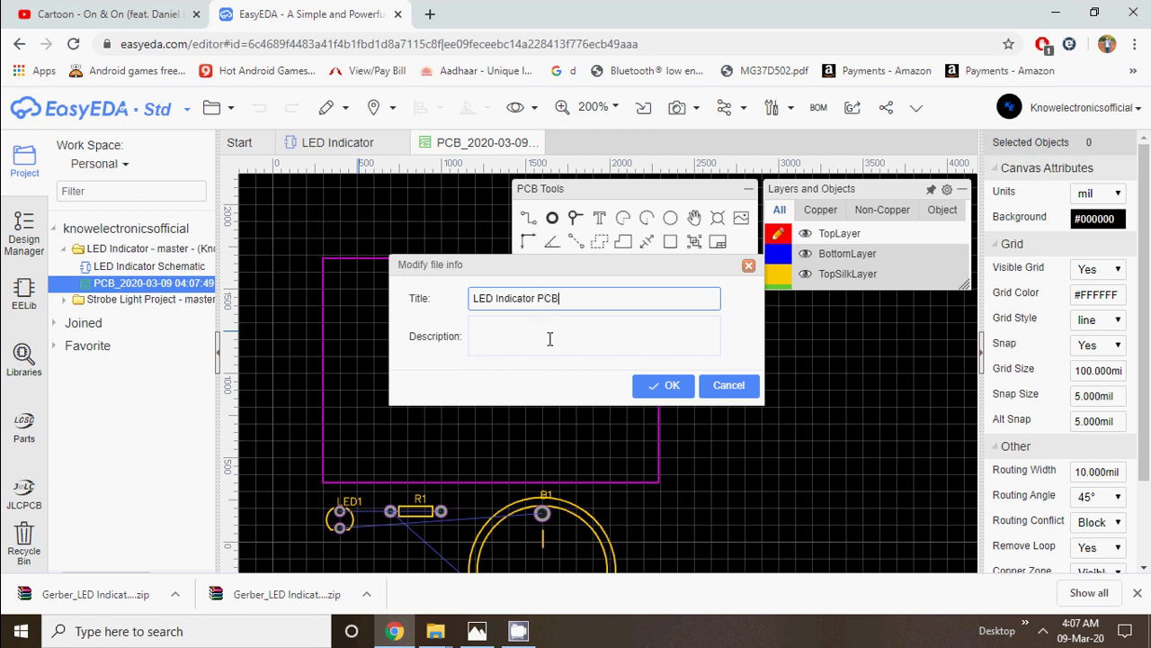
{"action": "left_click", "coordinate": [664, 386]}
- Move battery holder B1 inside the board outline, shifting the floating tools out of the way
{"action": "scroll", "coordinate": [533, 538], "scroll_direction": "down", "scroll_amount": 2}
{"action": "scroll", "coordinate": [493, 511], "scroll_direction": "up", "scroll_amount": 2}
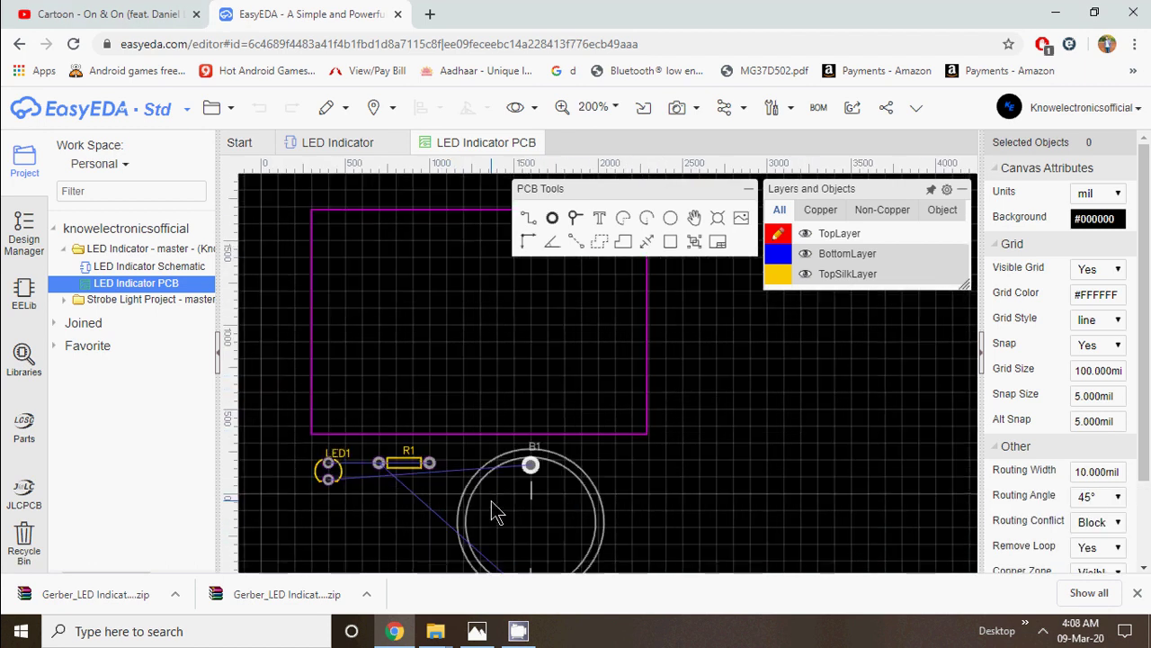
{"action": "left_click_drag", "start_coordinate": [537, 509], "coordinate": [573, 318]}
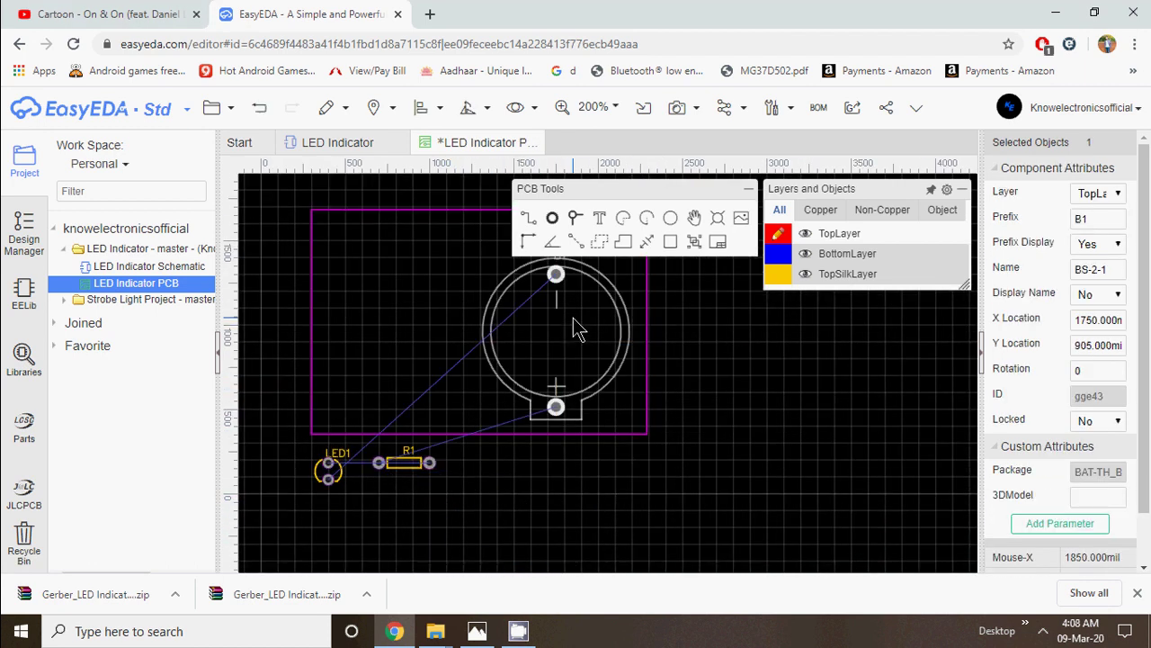
{"action": "left_click", "coordinate": [846, 329]}
{"action": "mouse_move", "coordinate": [817, 248]}
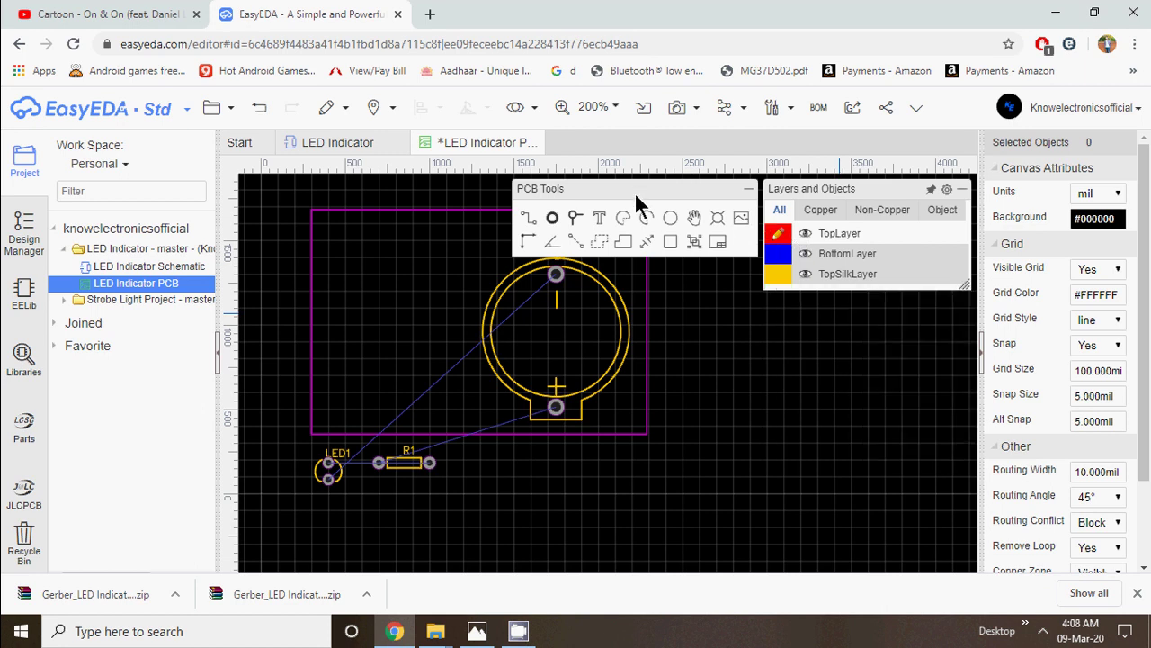
{"action": "left_click_drag", "start_coordinate": [635, 192], "coordinate": [872, 410]}
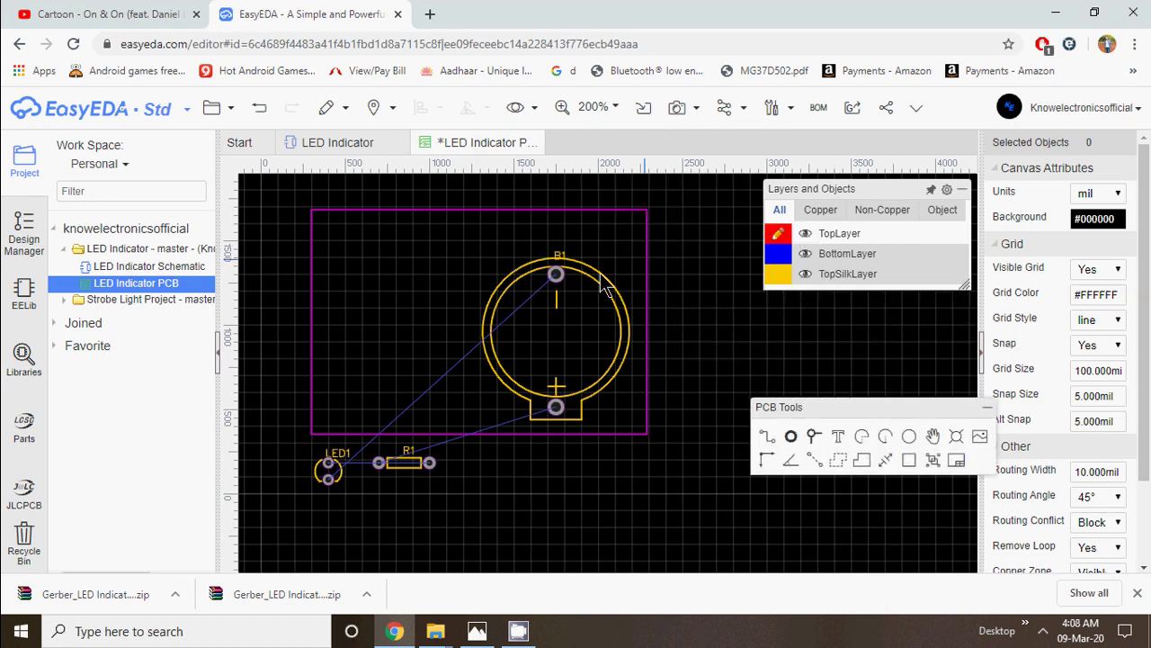
{"action": "left_click_drag", "start_coordinate": [550, 329], "coordinate": [552, 303]}
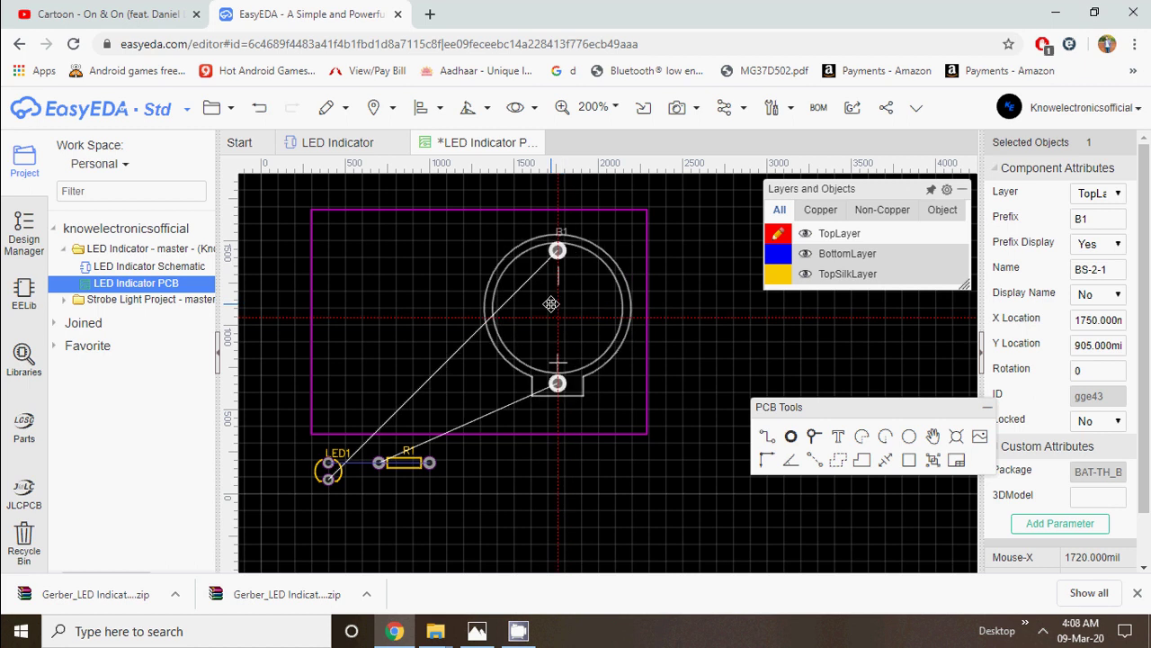
{"action": "mouse_move", "coordinate": [803, 243]}
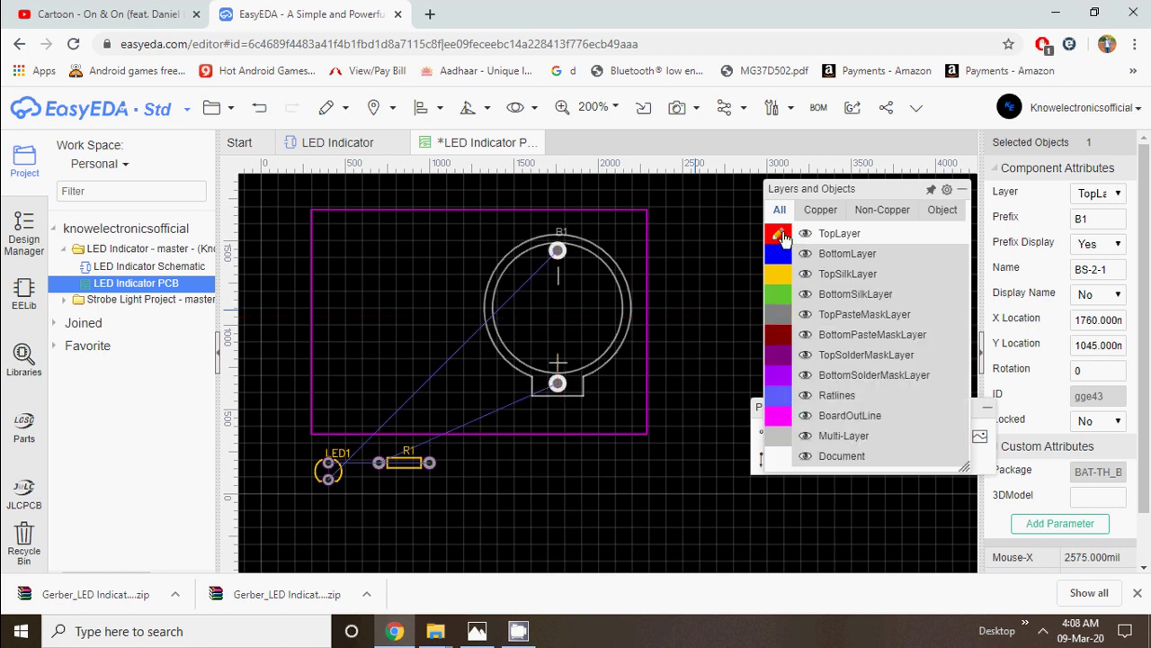
- Place LED1, rotated 180°, and resistor R1 inside the board outline beside B1
{"action": "left_click_drag", "start_coordinate": [329, 465], "coordinate": [383, 281]}
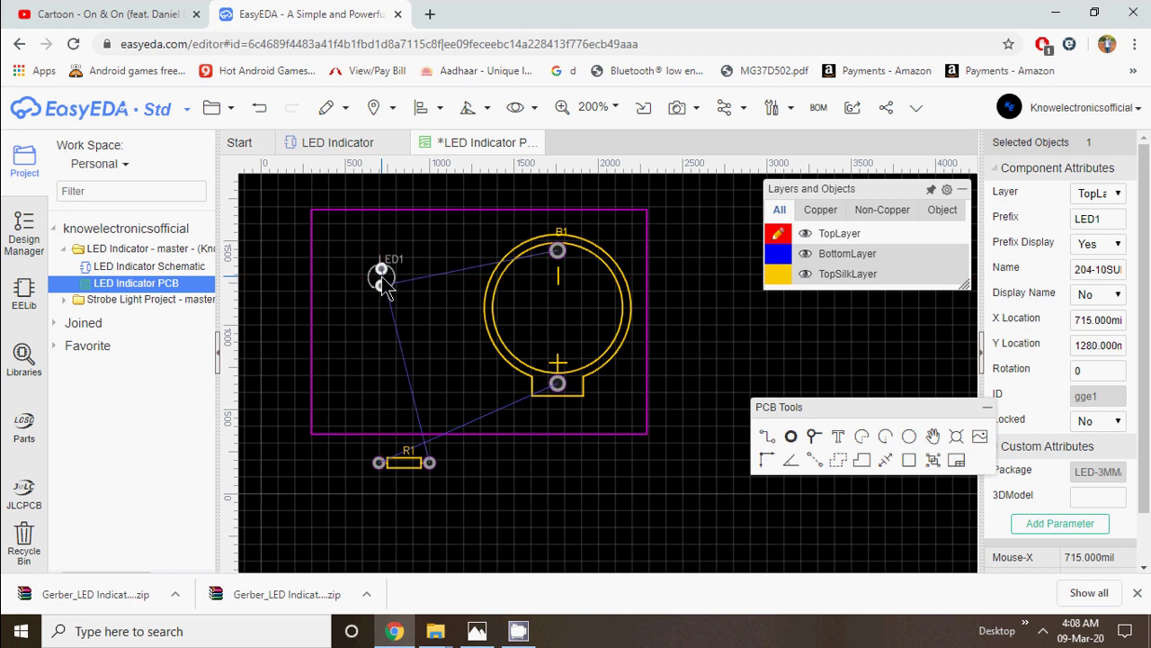
{"action": "key", "text": "space"}
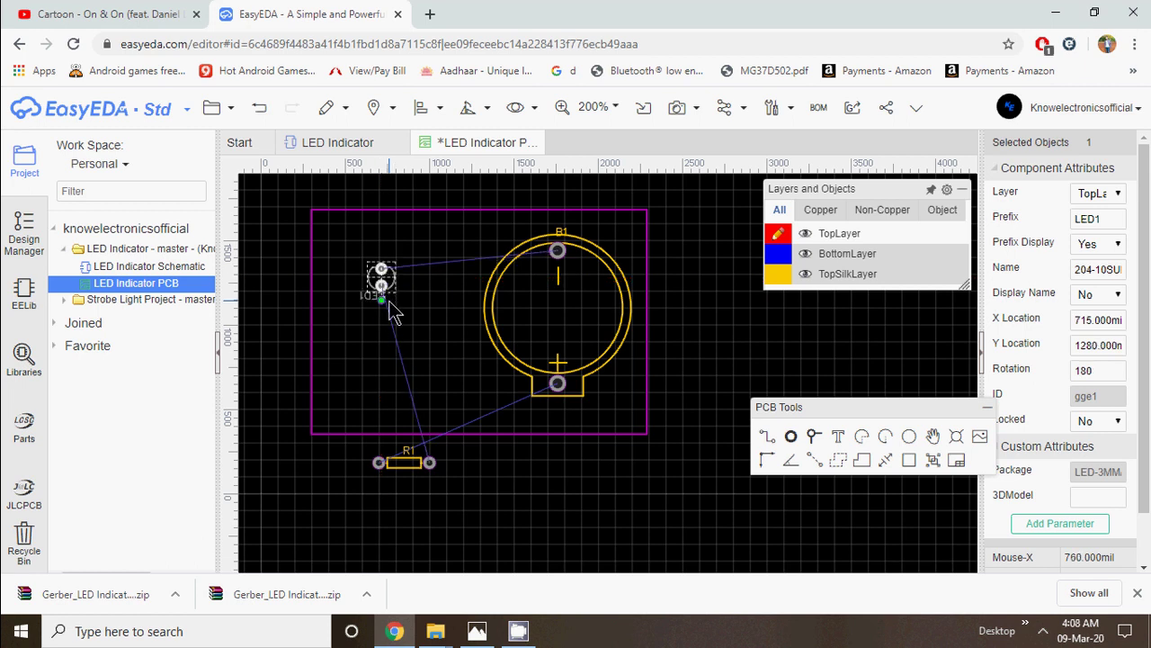
{"action": "left_click_drag", "start_coordinate": [390, 294], "coordinate": [373, 259]}
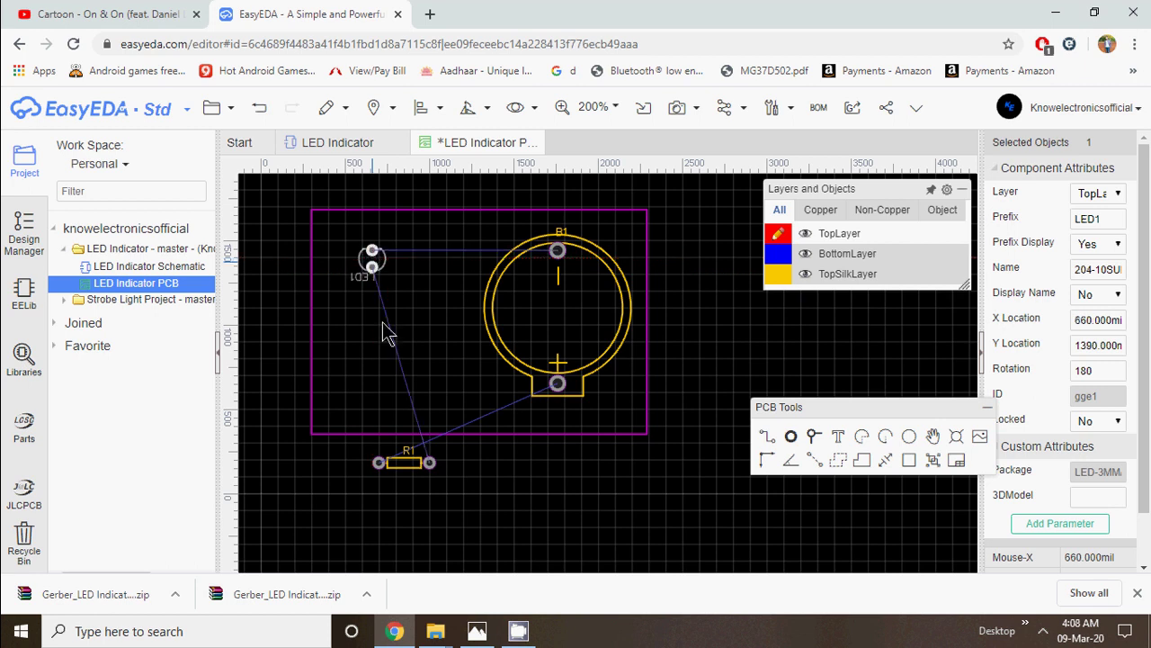
{"action": "mouse_move", "coordinate": [406, 462]}
{"action": "left_mouse_down"}
{"action": "mouse_move", "coordinate": [412, 331]}
{"action": "mouse_move", "coordinate": [405, 385]}
{"action": "mouse_move", "coordinate": [387, 378]}
{"action": "mouse_move", "coordinate": [420, 379]}
{"action": "left_mouse_up"}
{"action": "left_click_drag", "start_coordinate": [372, 259], "coordinate": [381, 303]}
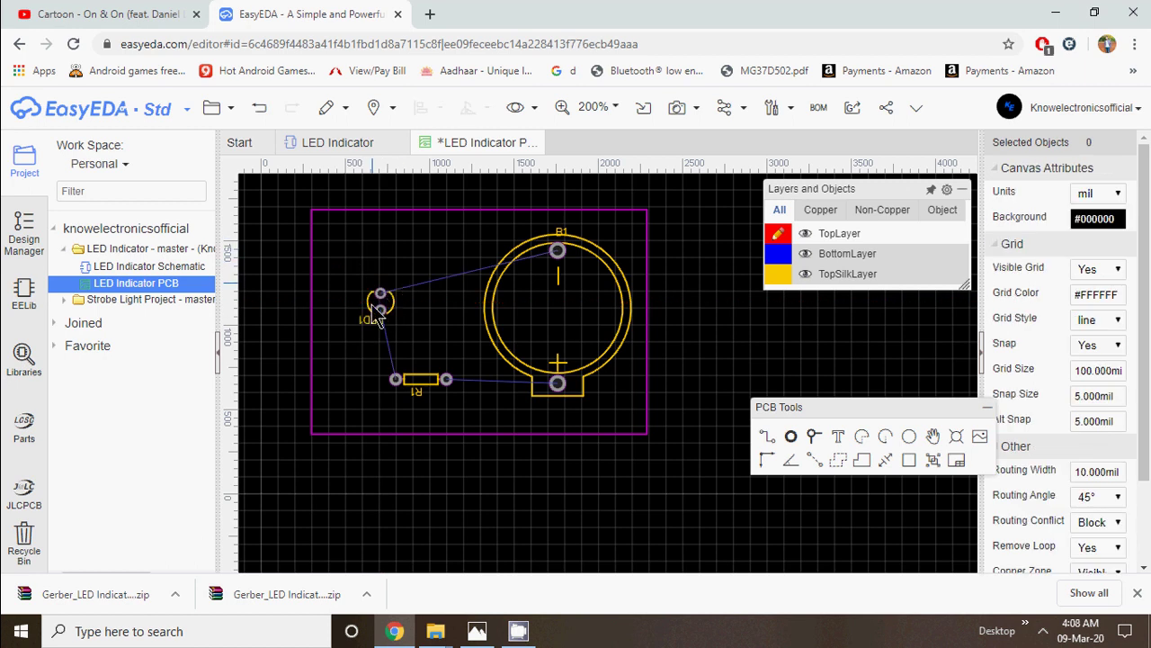
- Stand the LED1 silkscreen label upright beside the LED
{"action": "scroll", "coordinate": [364, 349], "scroll_direction": "up", "scroll_amount": 3}
{"action": "right_click", "coordinate": [333, 205]}
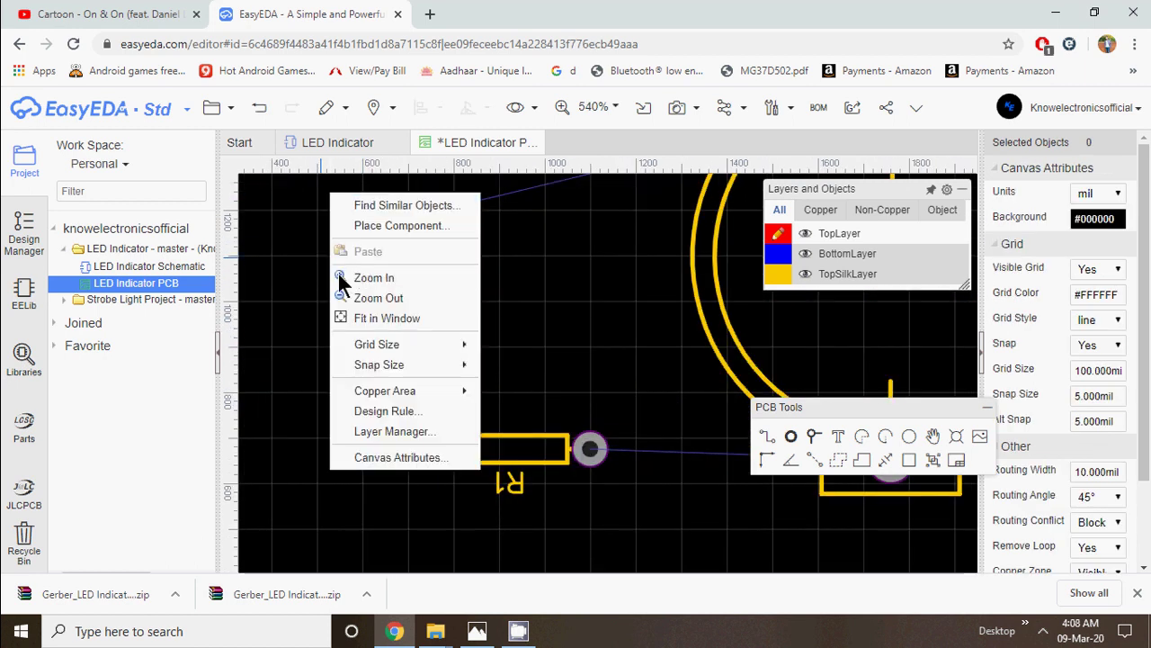
{"action": "left_click", "coordinate": [342, 288]}
{"action": "left_click", "coordinate": [387, 309]}
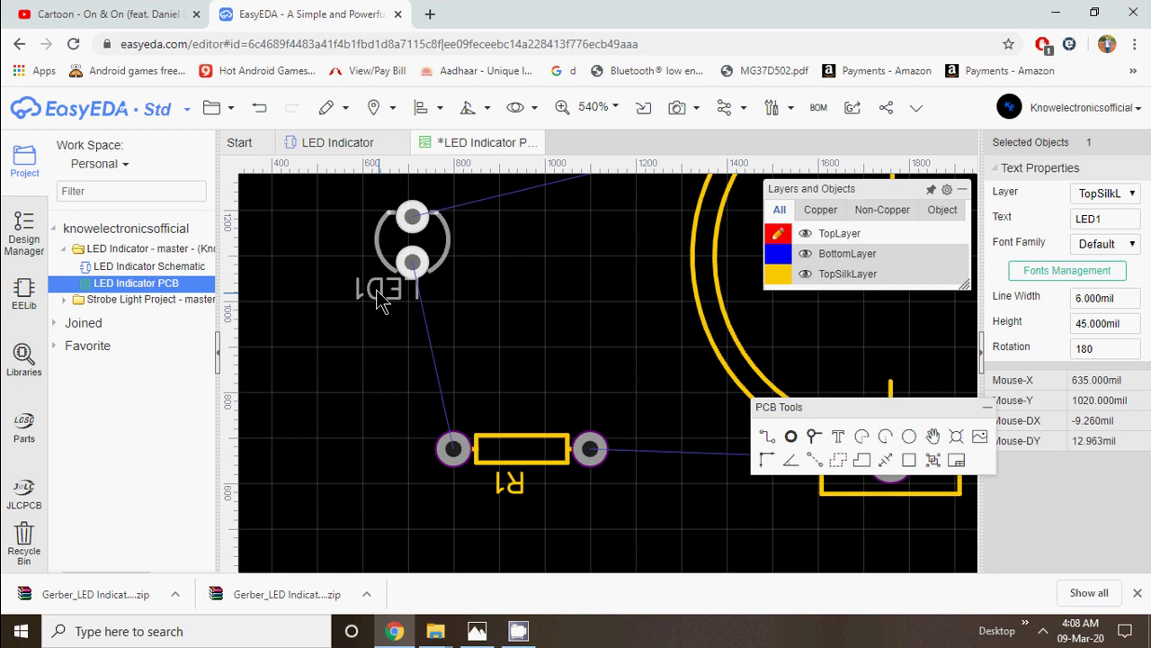
{"action": "left_click_drag", "start_coordinate": [387, 309], "coordinate": [361, 255]}
{"action": "key", "text": "space"}
{"action": "key", "text": "space"}
{"action": "key", "text": "space"}
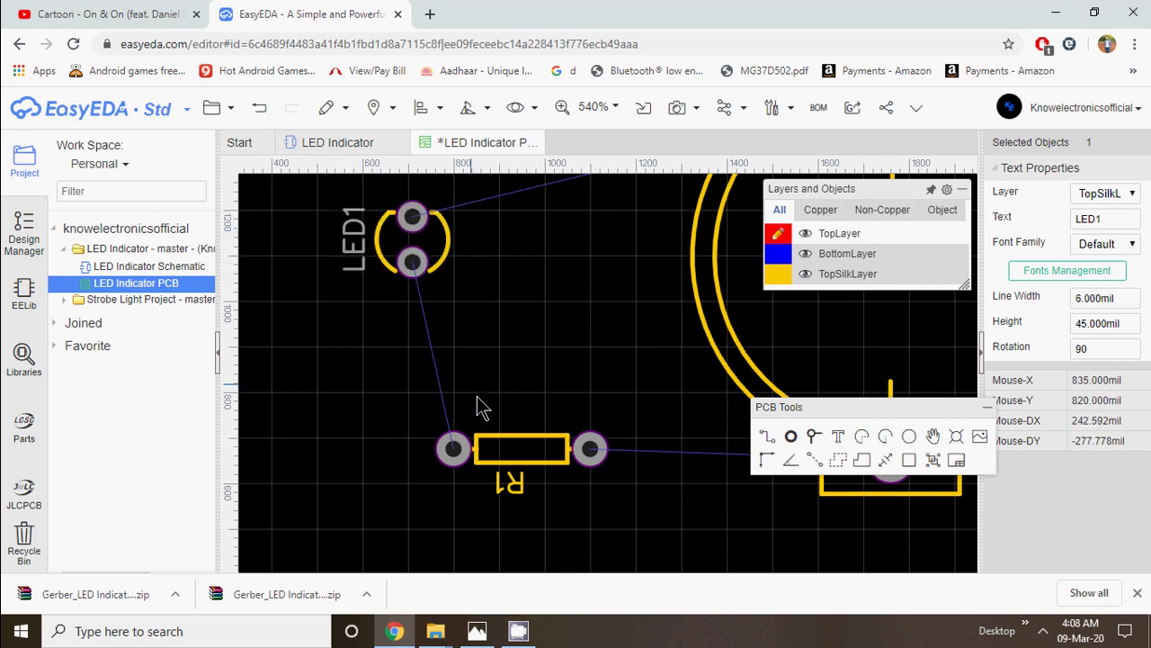
{"action": "left_click", "coordinate": [523, 493]}
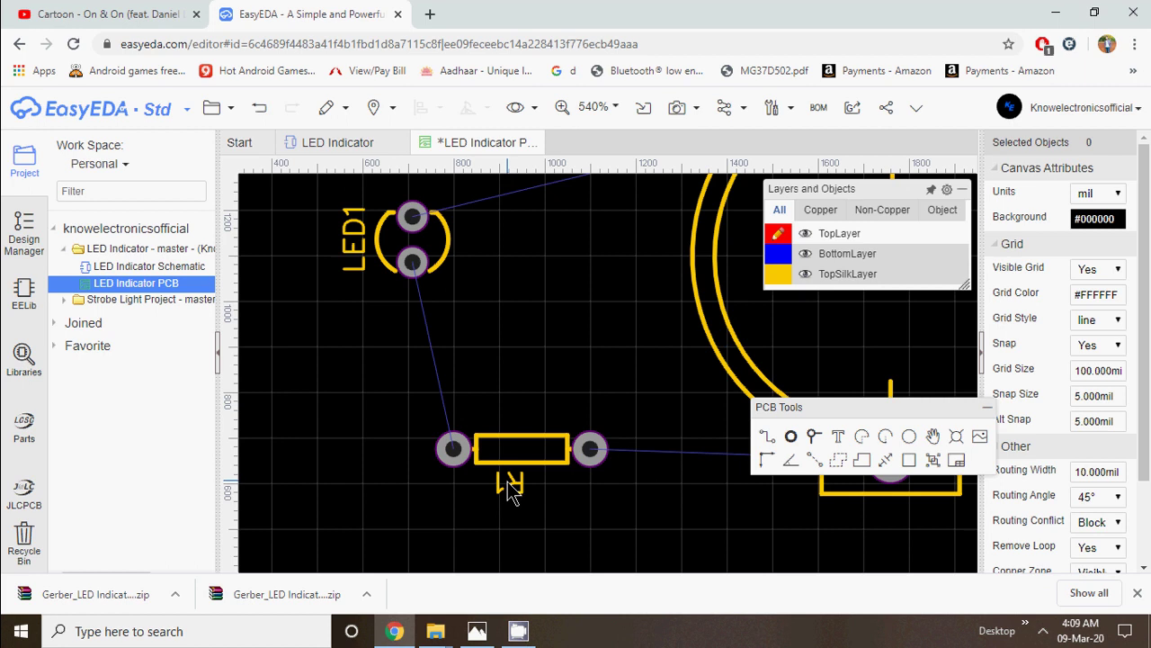
- Return resistor R1 to 0° rotation and put its label just below it
{"action": "left_click", "coordinate": [511, 485]}
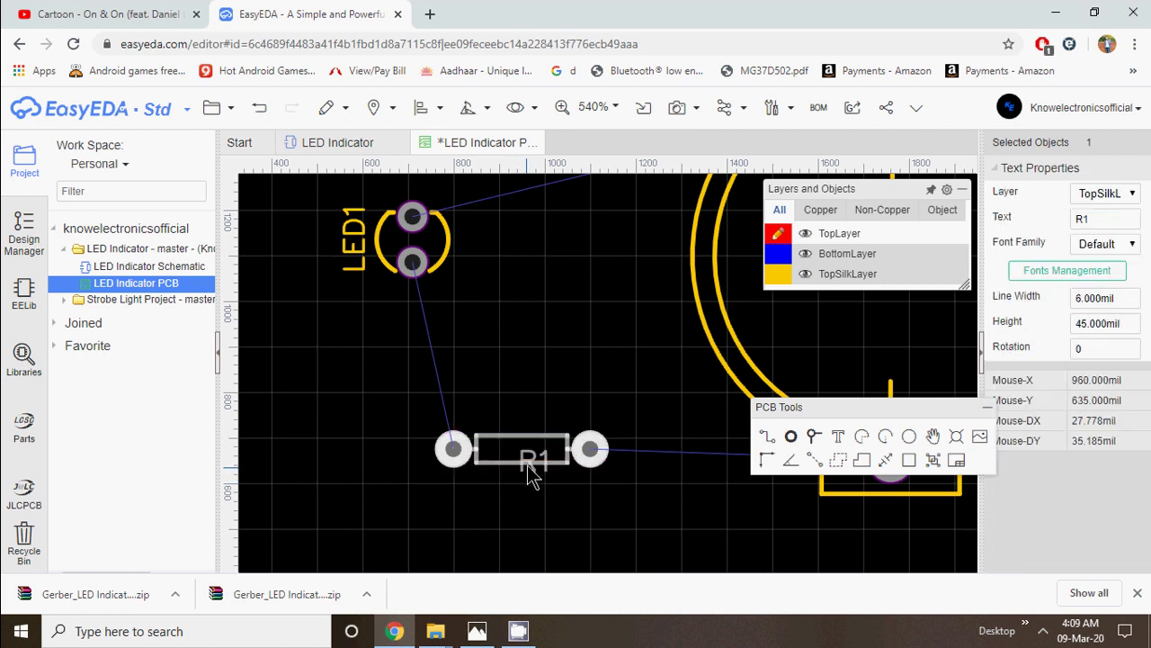
{"action": "left_click_drag", "start_coordinate": [538, 465], "coordinate": [517, 487]}
{"action": "key", "text": "space"}
{"action": "key", "text": "space"}
{"action": "key", "text": "space"}
{"action": "key", "text": "space"}
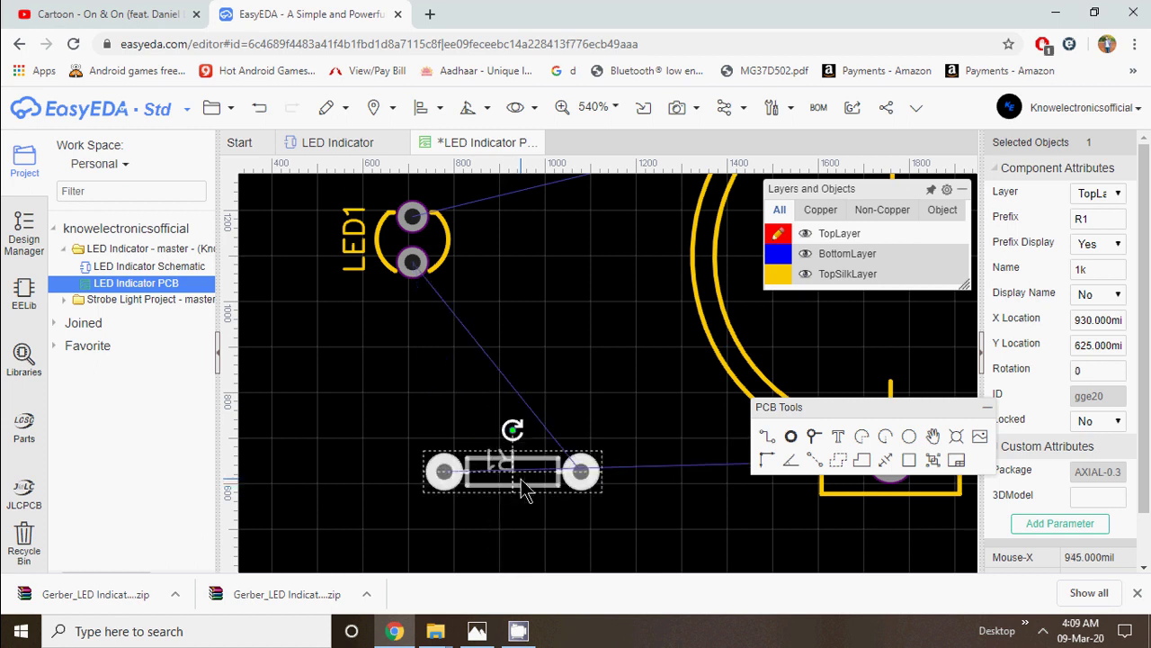
{"action": "left_click", "coordinate": [523, 479]}
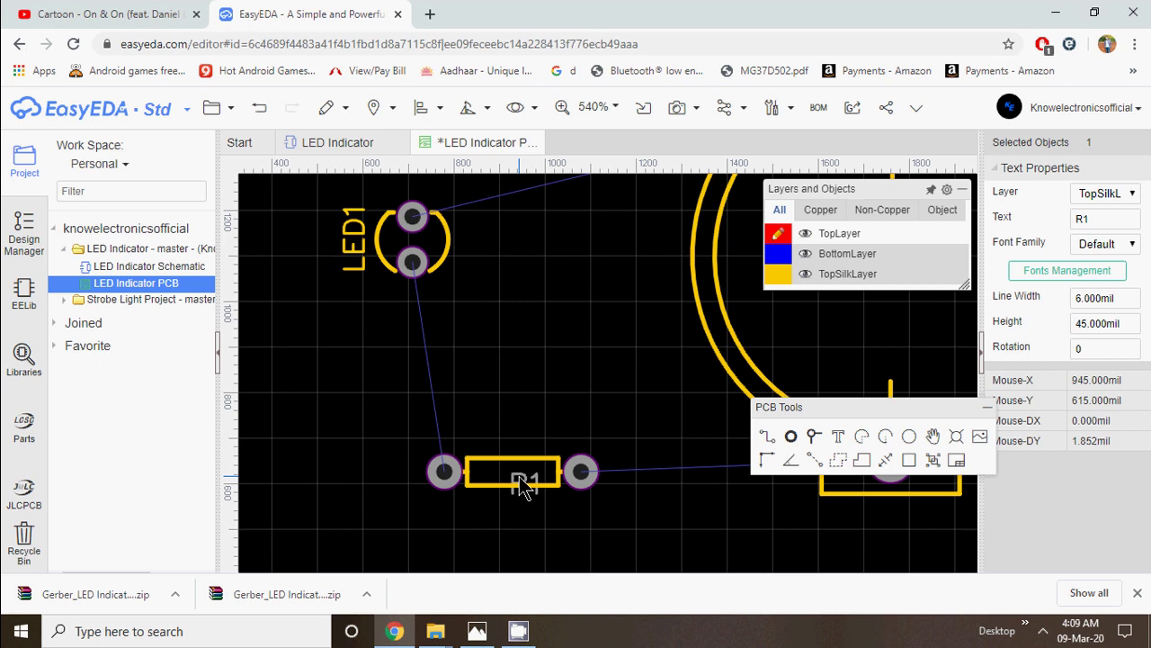
{"action": "left_click_drag", "start_coordinate": [525, 486], "coordinate": [516, 511]}
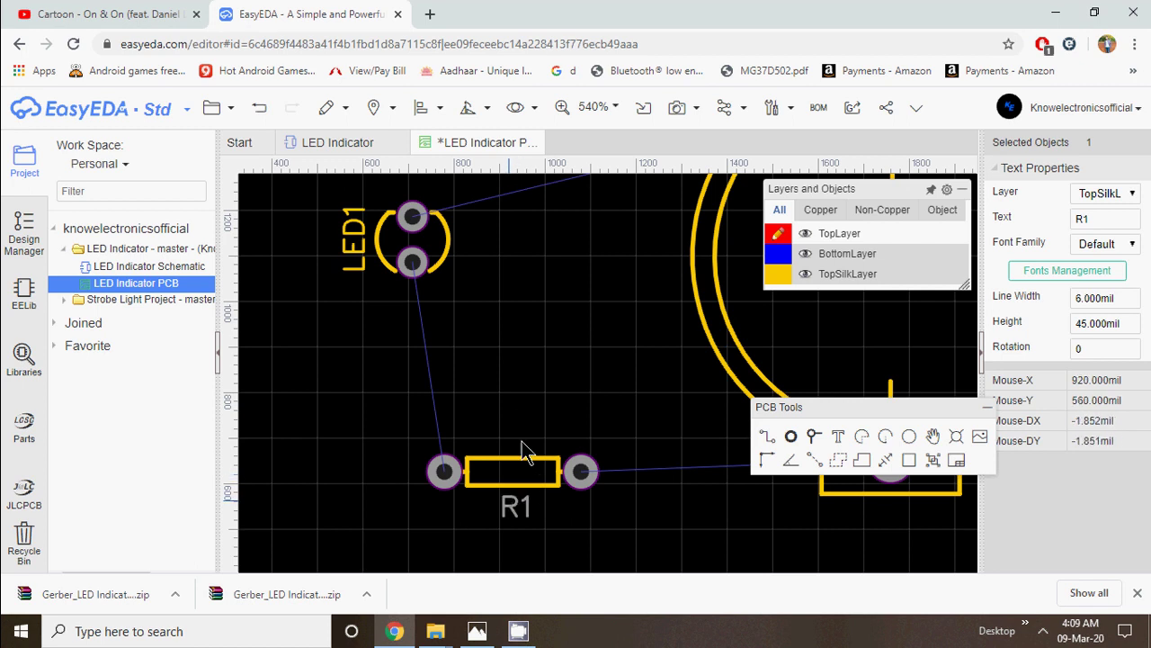
- Drag the B1 silkscreen label left into the battery holder's ring, reading upright at 0°
{"action": "left_click", "coordinate": [539, 378]}
{"action": "scroll", "coordinate": [553, 342], "scroll_direction": "down", "scroll_amount": 5}
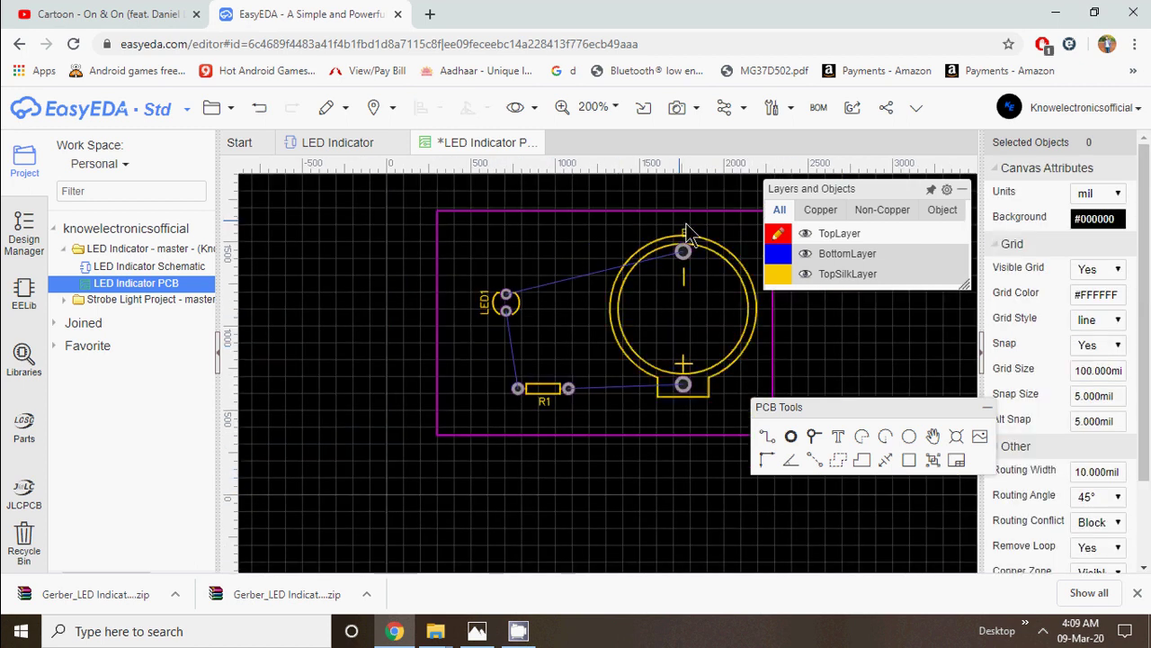
{"action": "scroll", "coordinate": [687, 231], "scroll_direction": "up", "scroll_amount": 5}
{"action": "left_click_drag", "start_coordinate": [685, 245], "coordinate": [443, 454]}
{"action": "scroll", "coordinate": [463, 409], "scroll_direction": "down", "scroll_amount": 5}
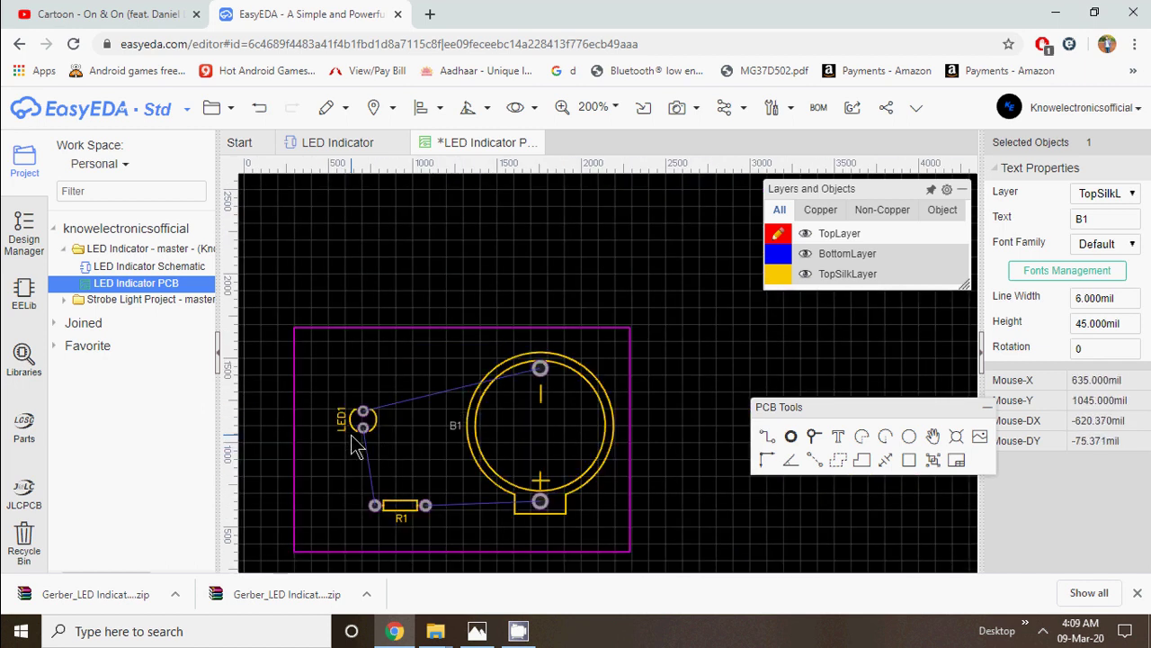
{"action": "scroll", "coordinate": [356, 440], "scroll_direction": "down", "scroll_amount": 2}
{"action": "scroll", "coordinate": [369, 434], "scroll_direction": "up", "scroll_amount": 4}
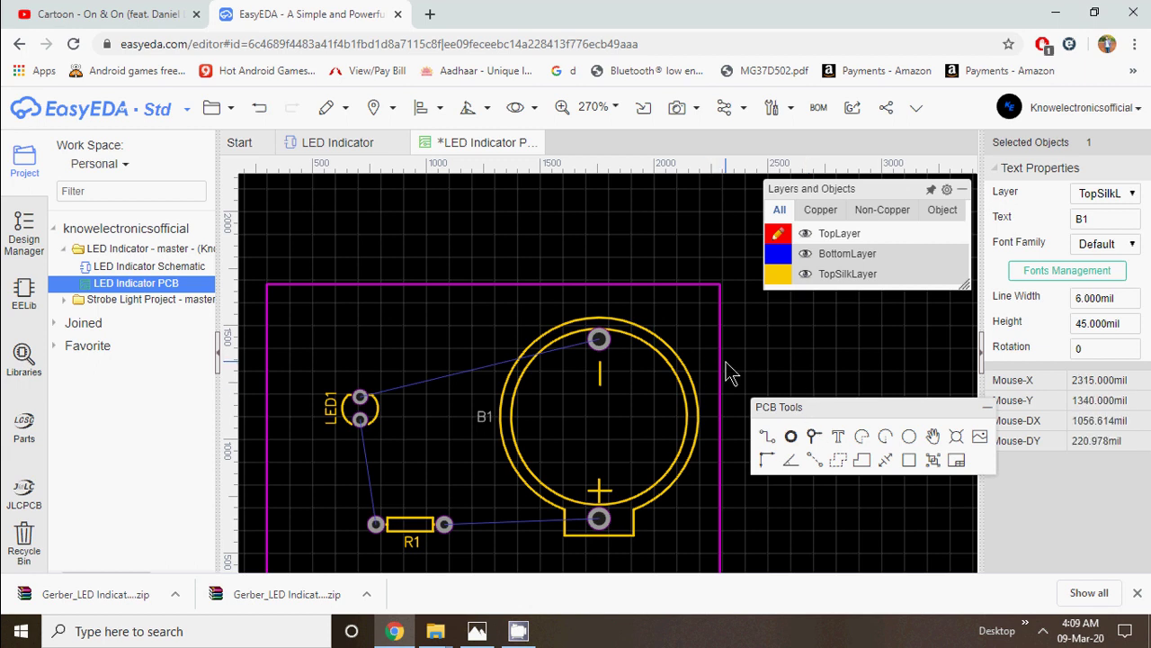
{"action": "left_click", "coordinate": [769, 441]}
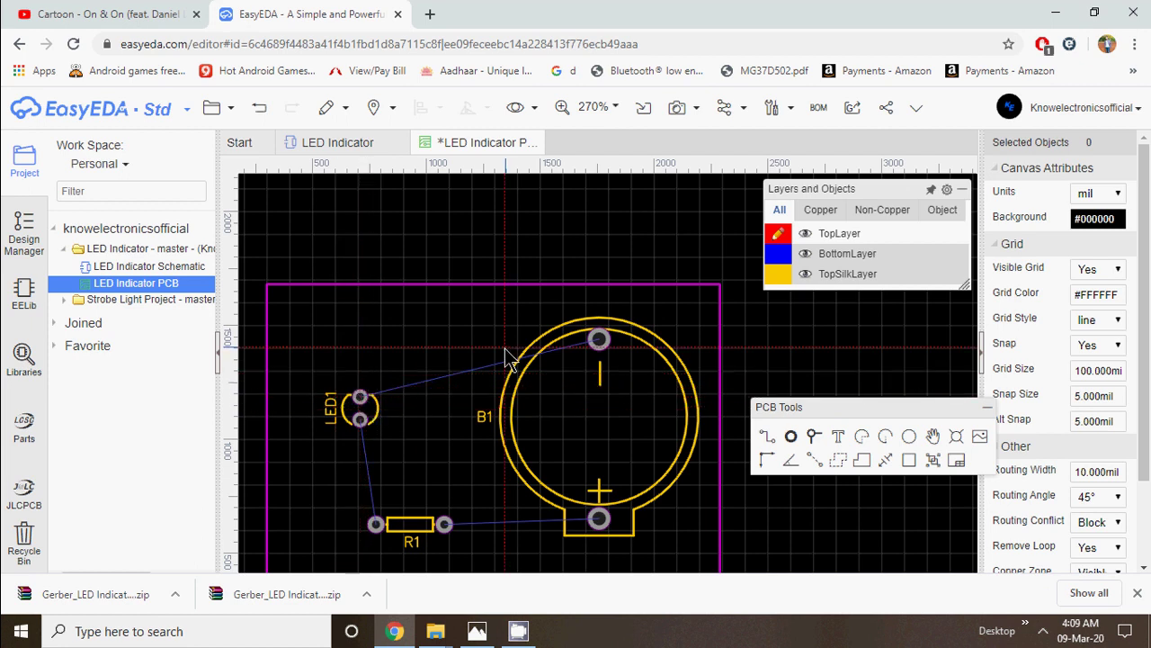
- Set canvas units to mm and routing width to 1 mm, removing a test track afterwards
{"action": "left_click", "coordinate": [1119, 196]}
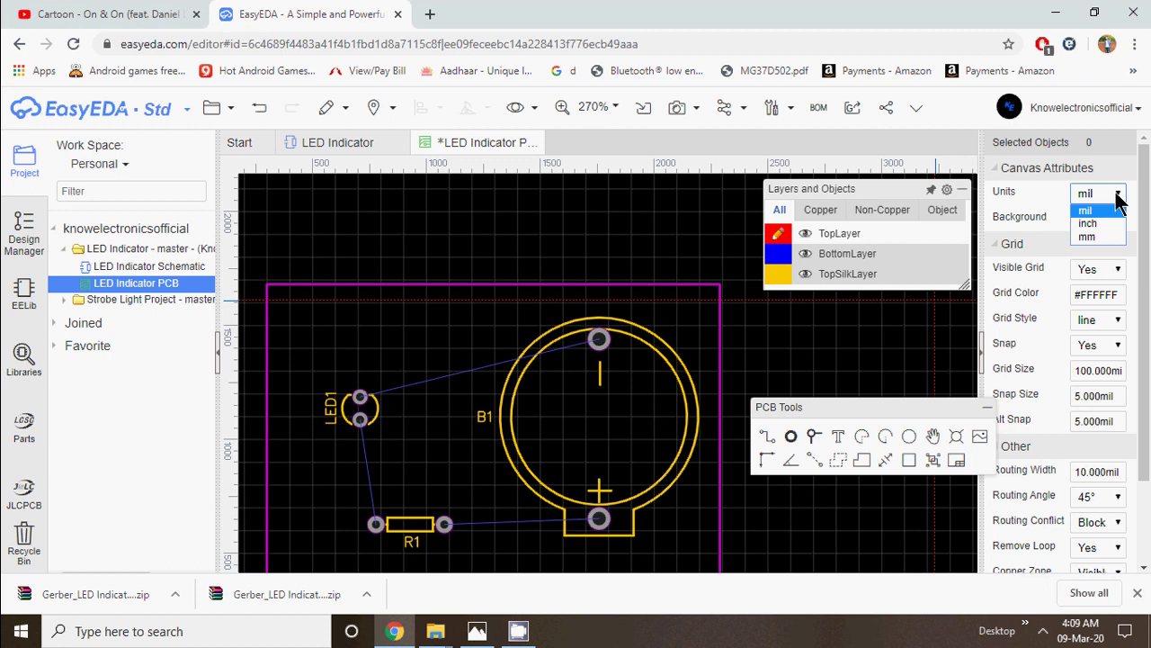
{"action": "left_click", "coordinate": [1089, 238]}
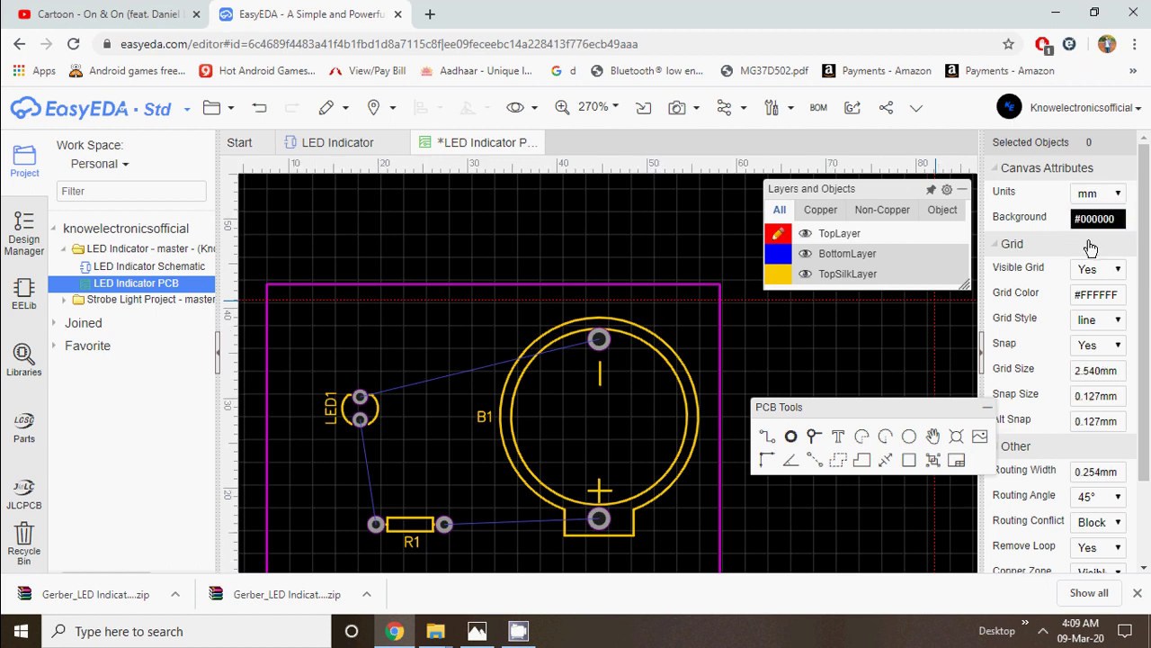
{"action": "left_click", "coordinate": [1091, 474]}
{"action": "double_click", "coordinate": [1106, 470]}
{"action": "type", "text": "1"}
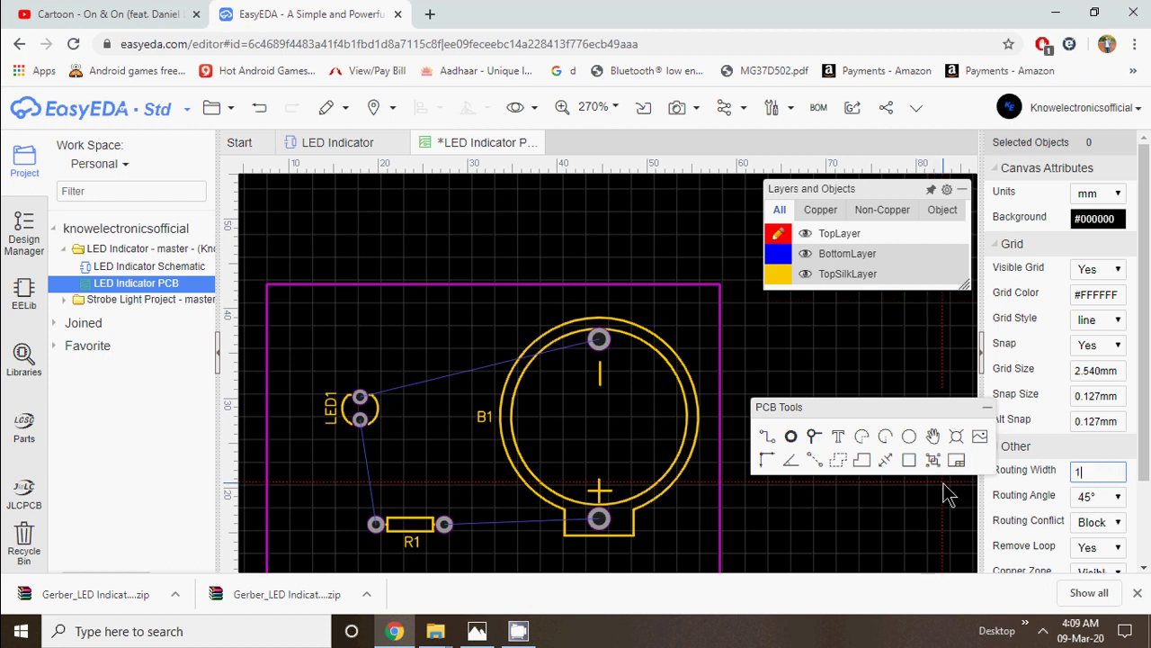
{"action": "left_click", "coordinate": [944, 483]}
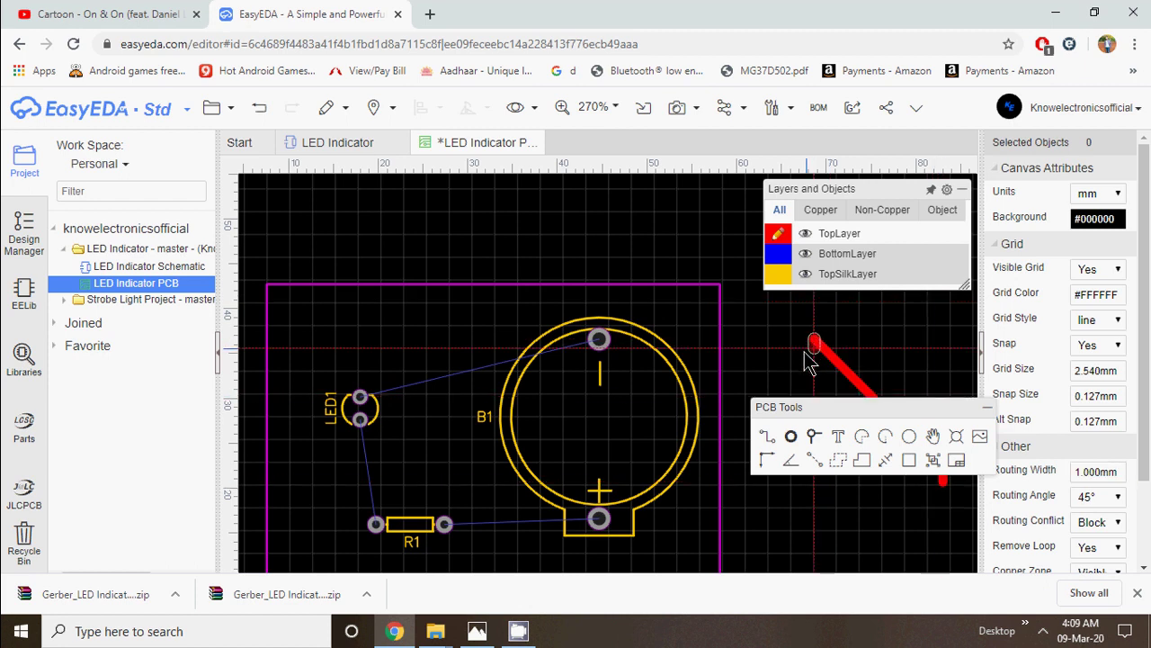
{"action": "double_click", "coordinate": [826, 356]}
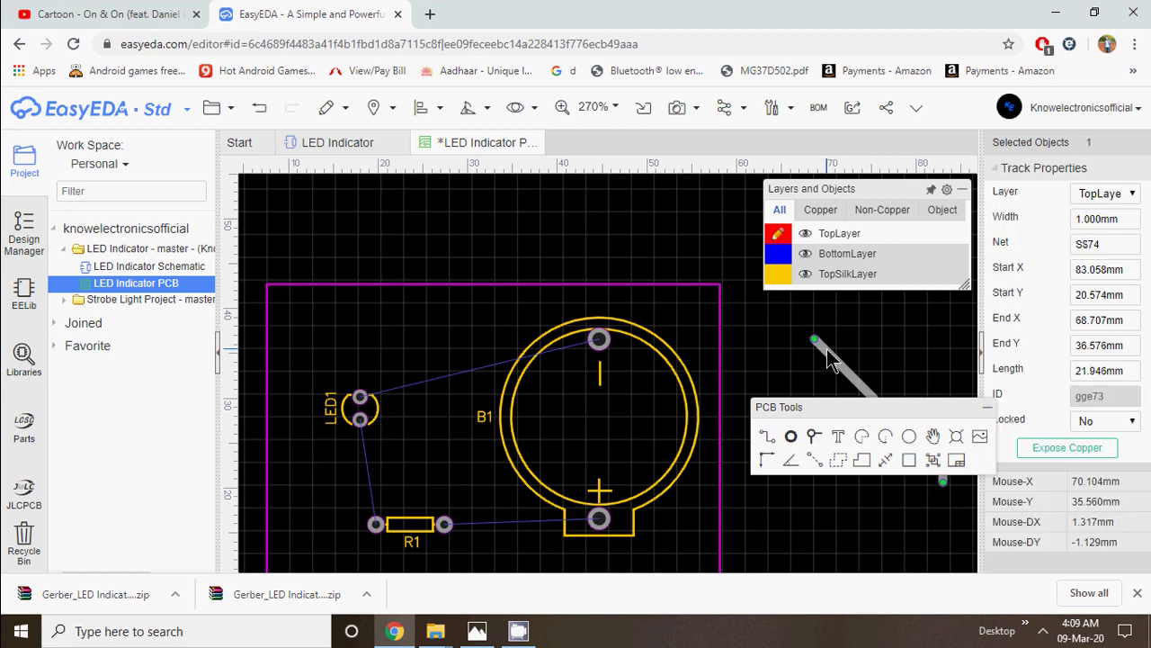
{"action": "key", "text": "Delete"}
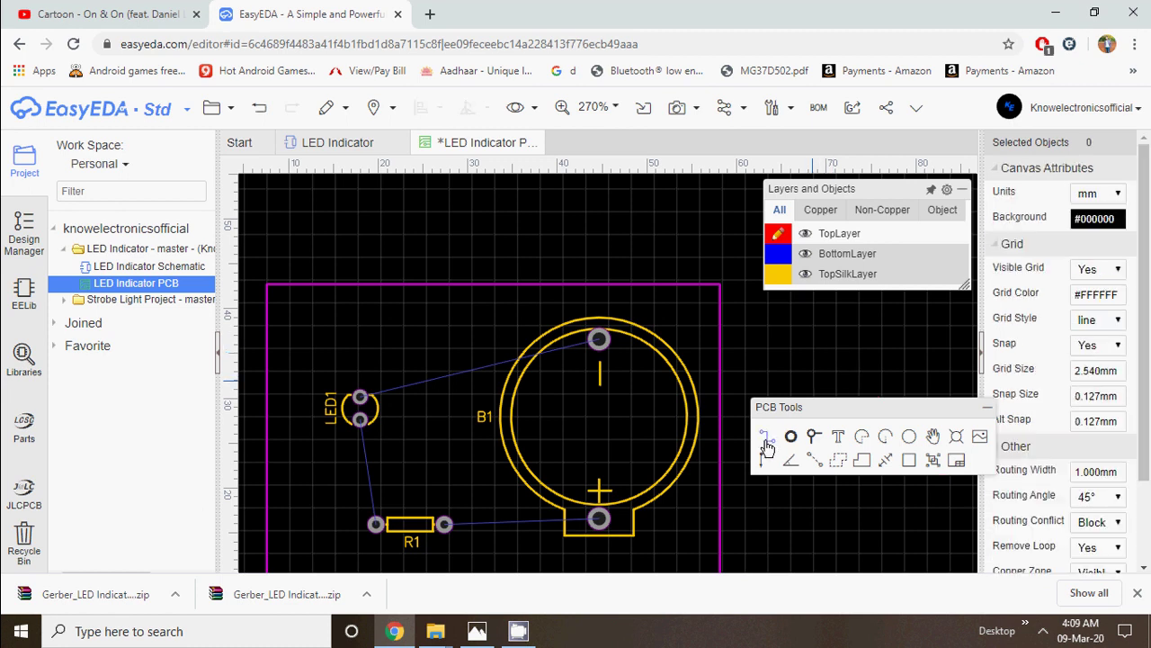
- Route a top-layer track from LED1's upper pad to B1's upper pad
{"action": "left_click", "coordinate": [767, 440]}
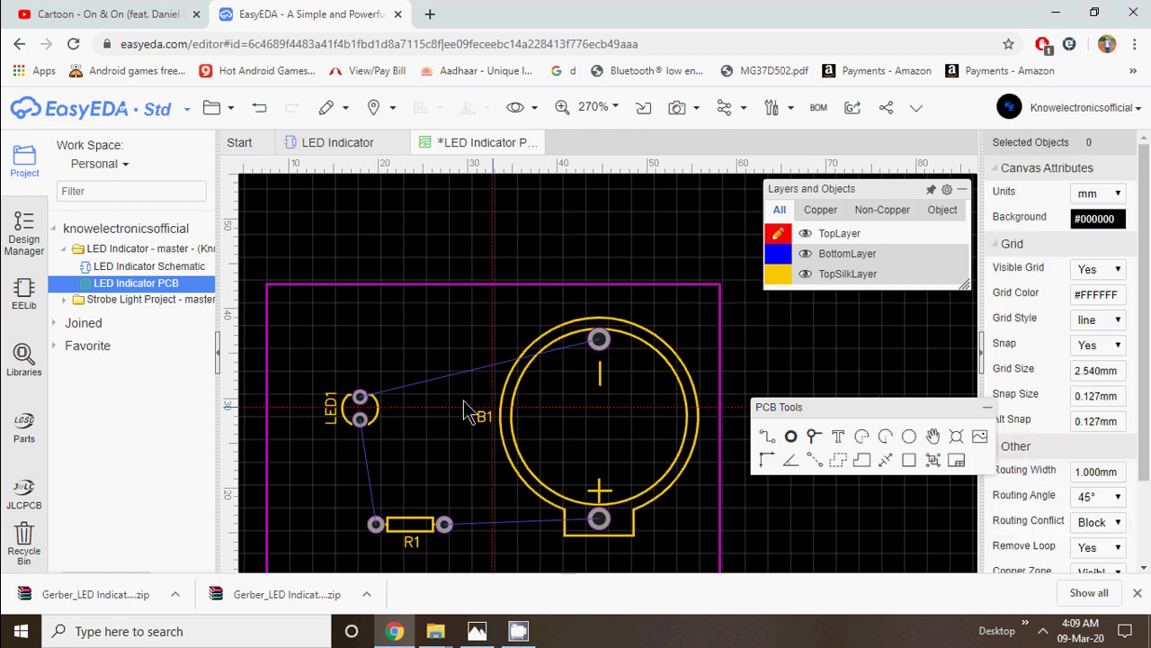
{"action": "left_click", "coordinate": [360, 397]}
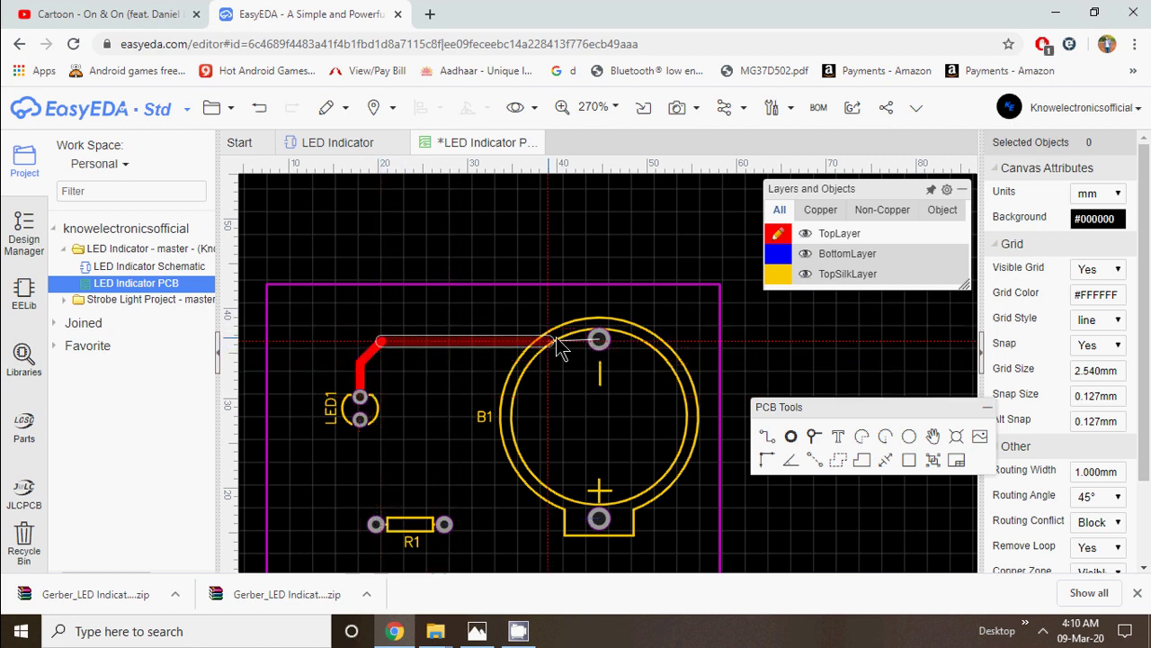
{"action": "left_click", "coordinate": [597, 340]}
{"action": "right_click", "coordinate": [601, 346]}
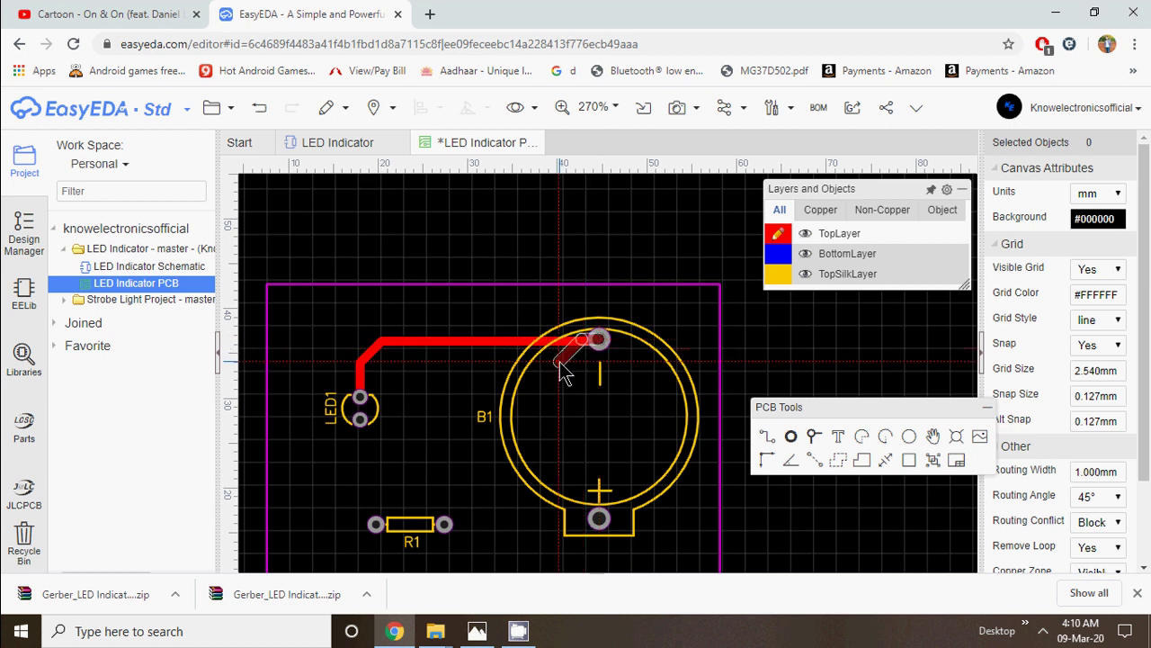
{"action": "left_click", "coordinate": [603, 344]}
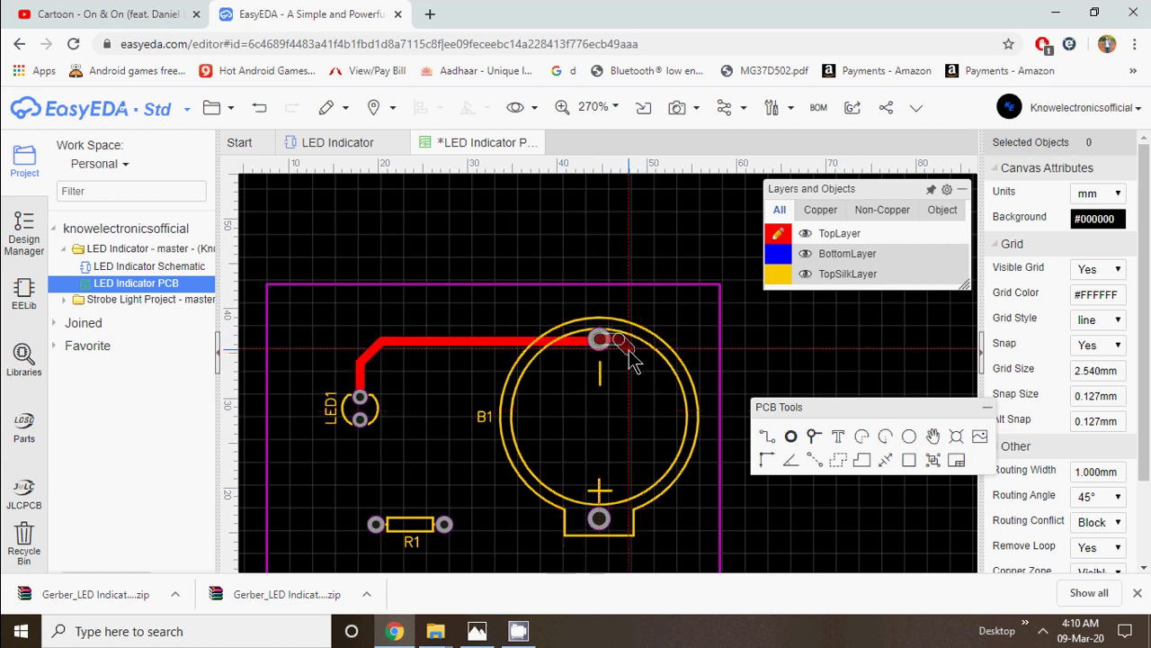
{"action": "right_click", "coordinate": [629, 363]}
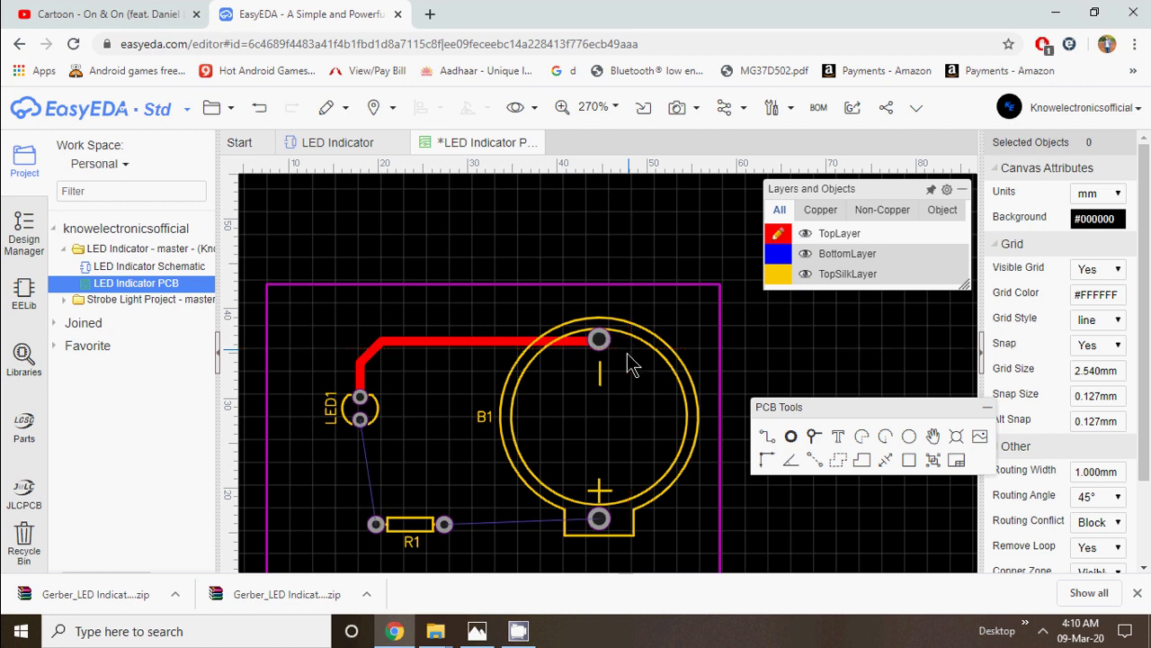
- Route a top-layer track from LED1's lower pad to R1's left pad
{"action": "left_click", "coordinate": [359, 420]}
{"action": "left_click", "coordinate": [360, 420]}
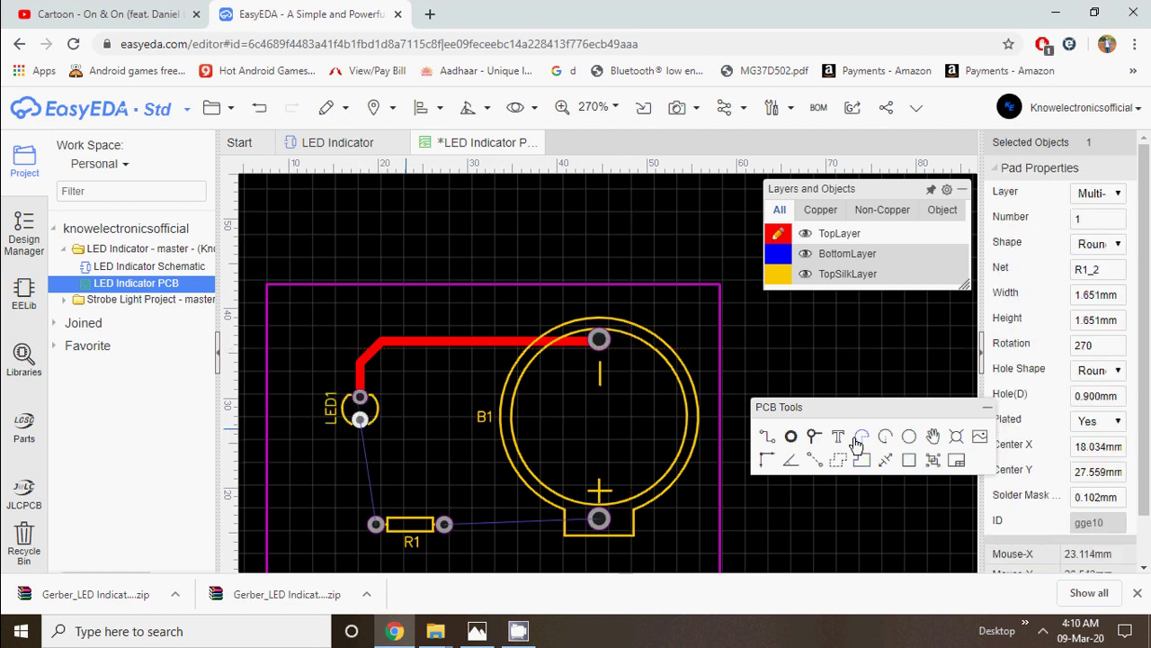
{"action": "left_click", "coordinate": [771, 439]}
{"action": "left_click", "coordinate": [360, 419]}
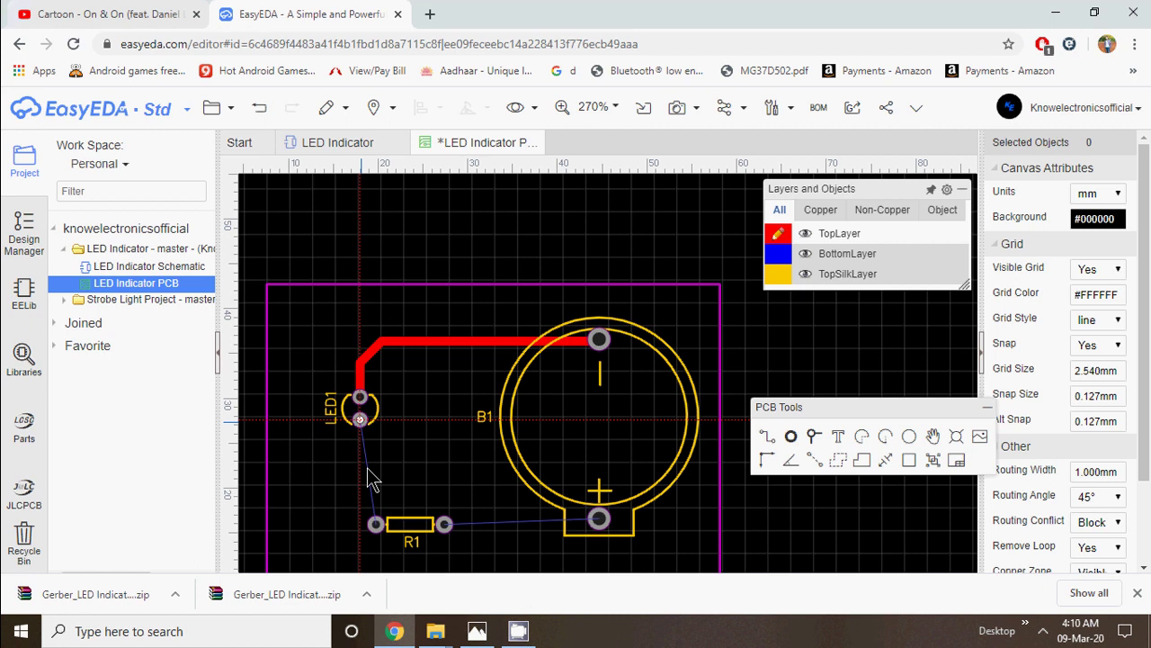
{"action": "left_click", "coordinate": [376, 524]}
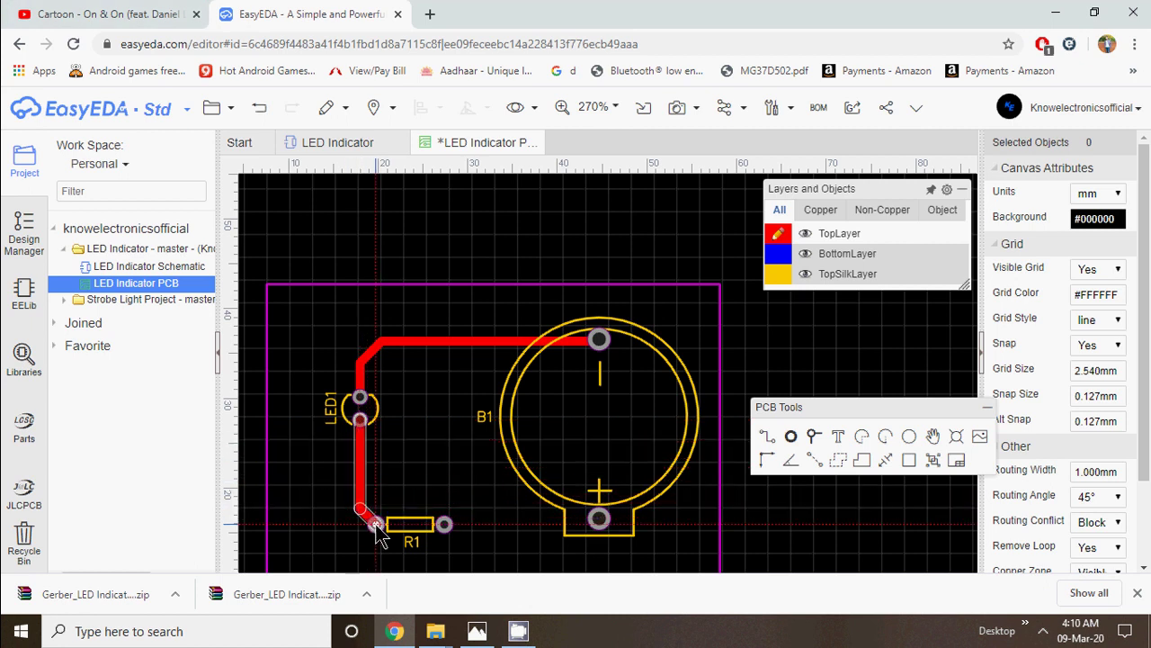
- Route a top-layer track from R1's right pad toward B1's lower pad
{"action": "left_click", "coordinate": [766, 438]}
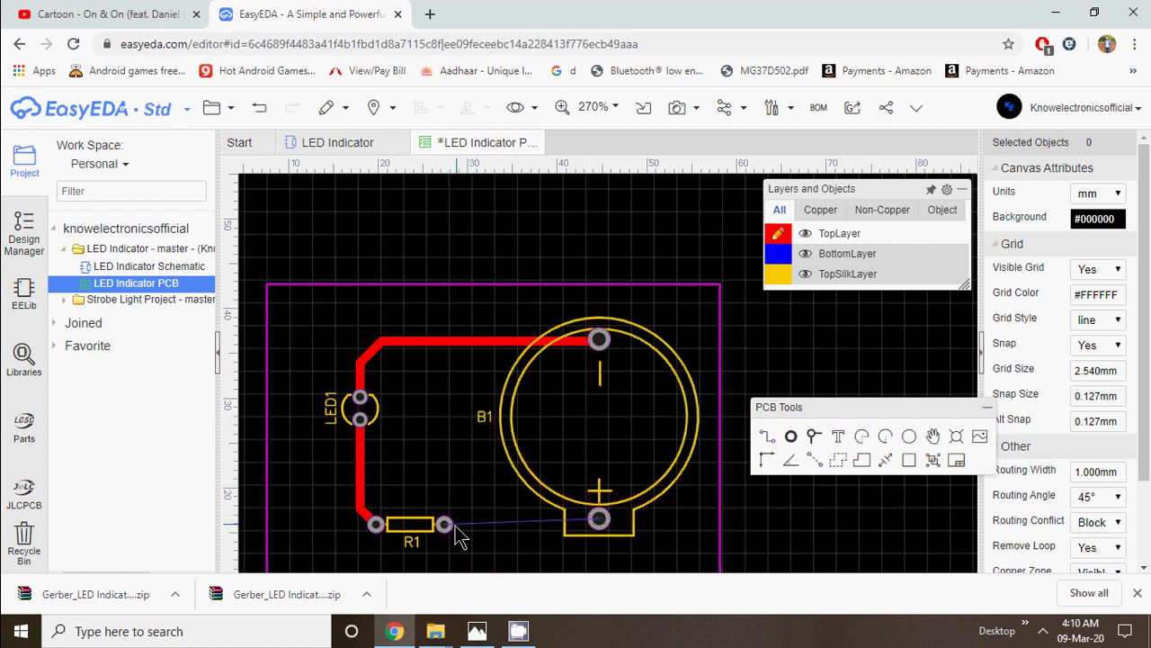
{"action": "left_click", "coordinate": [446, 525]}
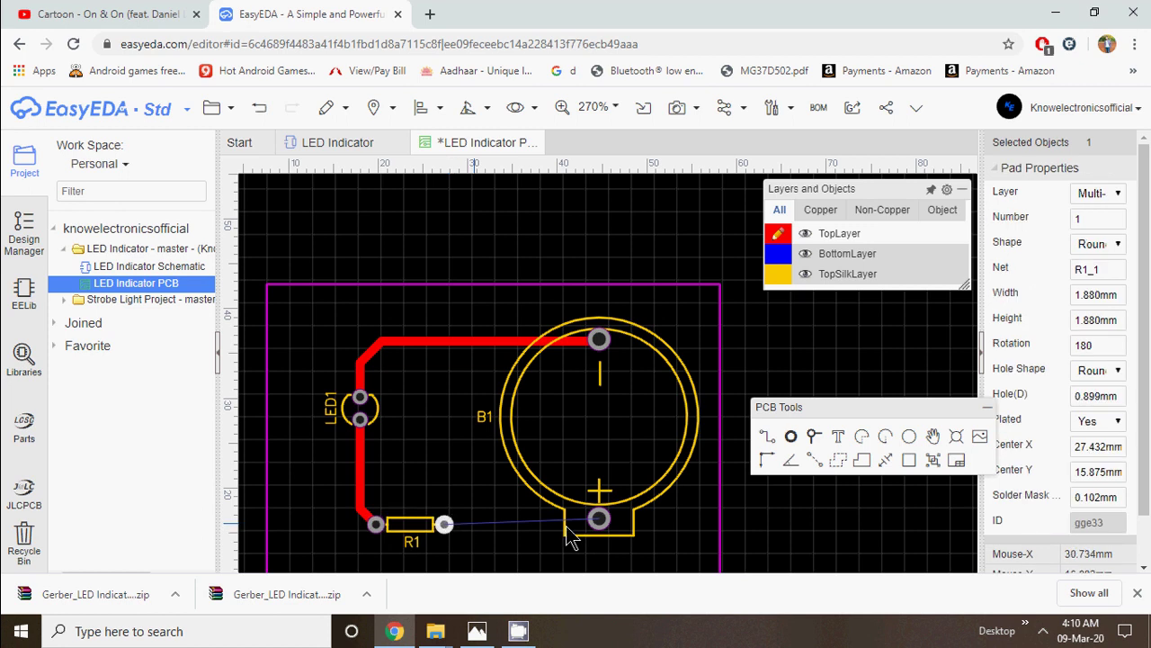
{"action": "left_click", "coordinate": [767, 439]}
{"action": "left_click", "coordinate": [444, 525]}
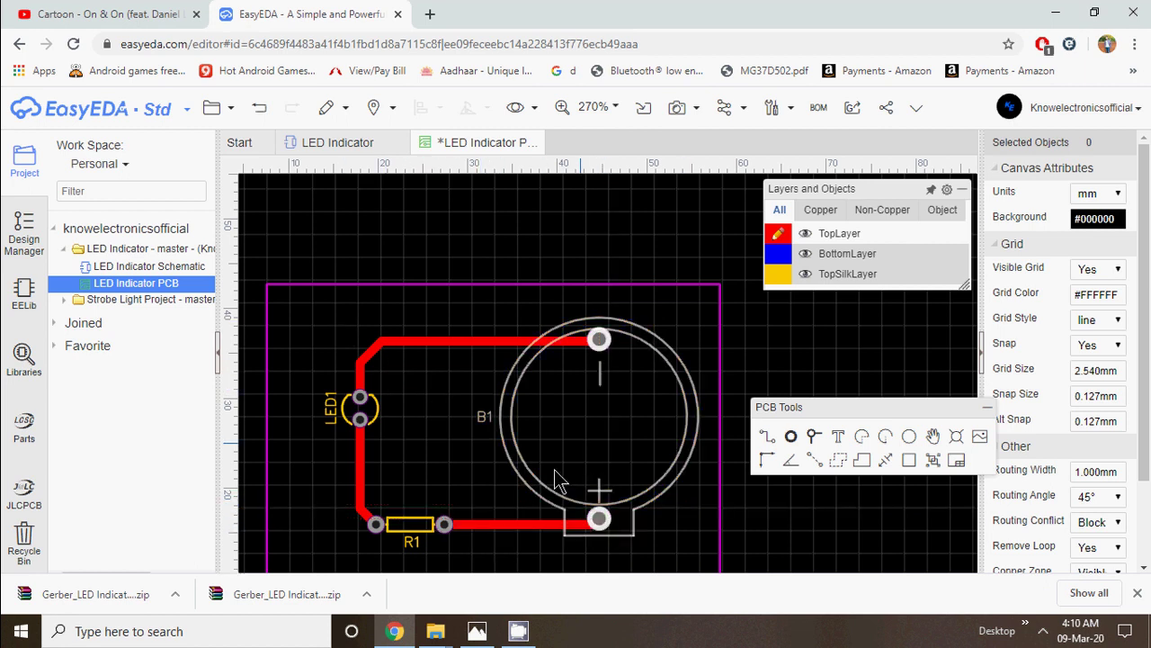
- Replace the red R1–B1 track with a blue BottomLayer track from R1's right pad to B1's lower pad
{"action": "left_click", "coordinate": [483, 537]}
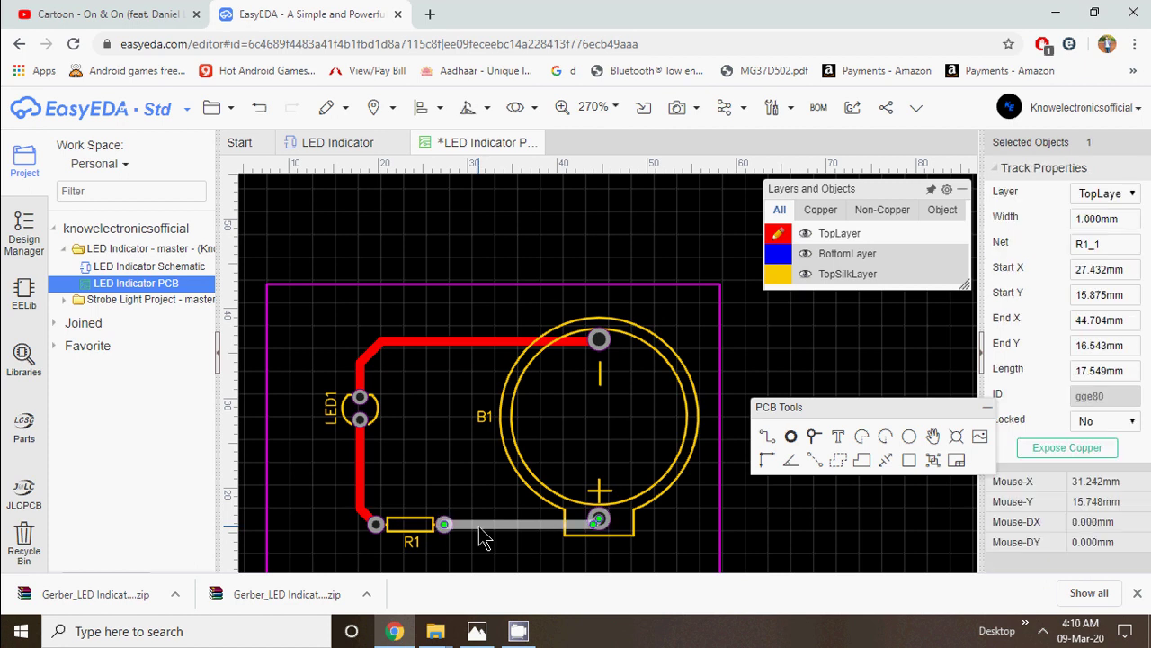
{"action": "key", "text": "Delete"}
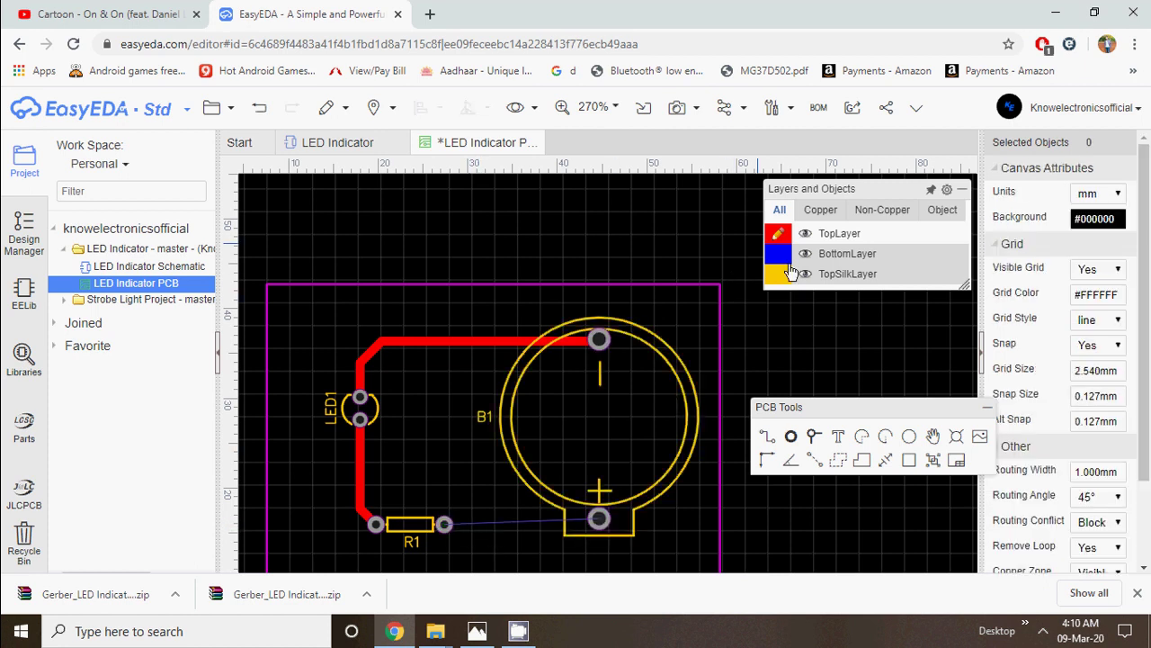
{"action": "mouse_move", "coordinate": [794, 270]}
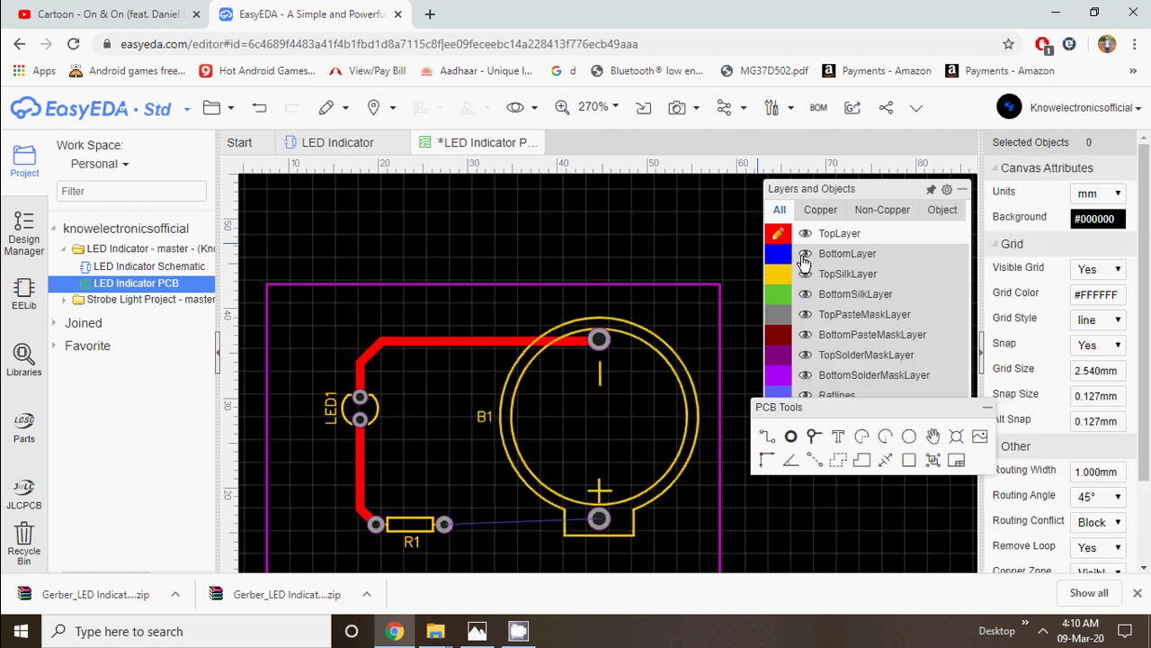
{"action": "left_click", "coordinate": [778, 261]}
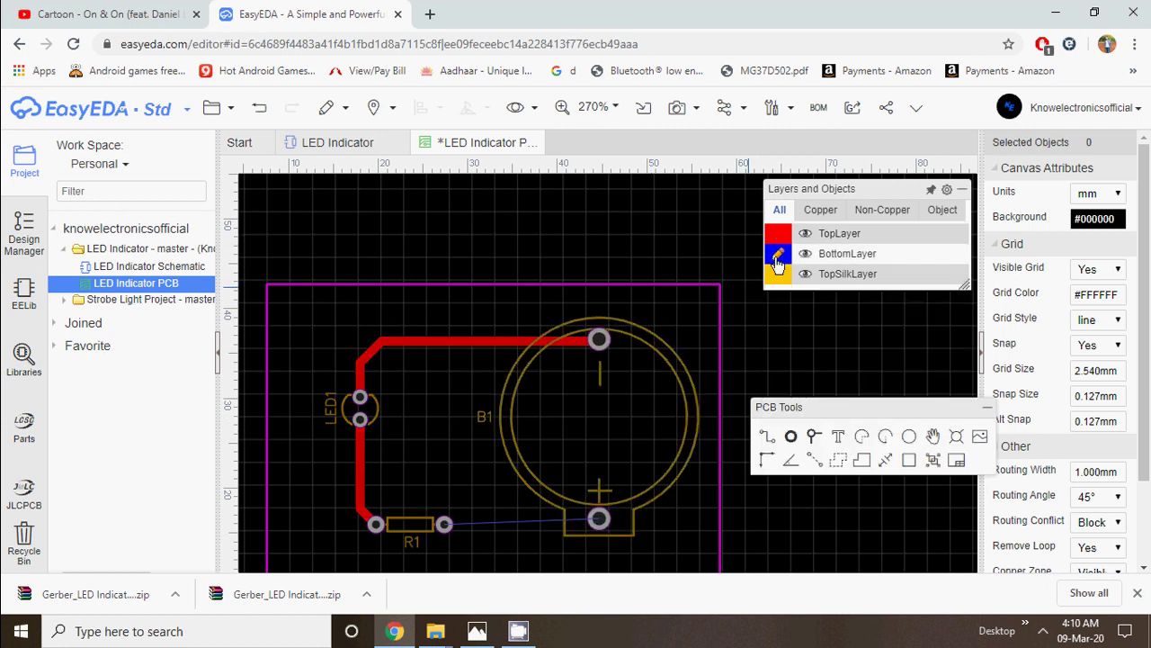
{"action": "mouse_move", "coordinate": [835, 247]}
{"action": "left_click", "coordinate": [767, 442]}
{"action": "left_click", "coordinate": [444, 525]}
{"action": "left_click", "coordinate": [599, 520]}
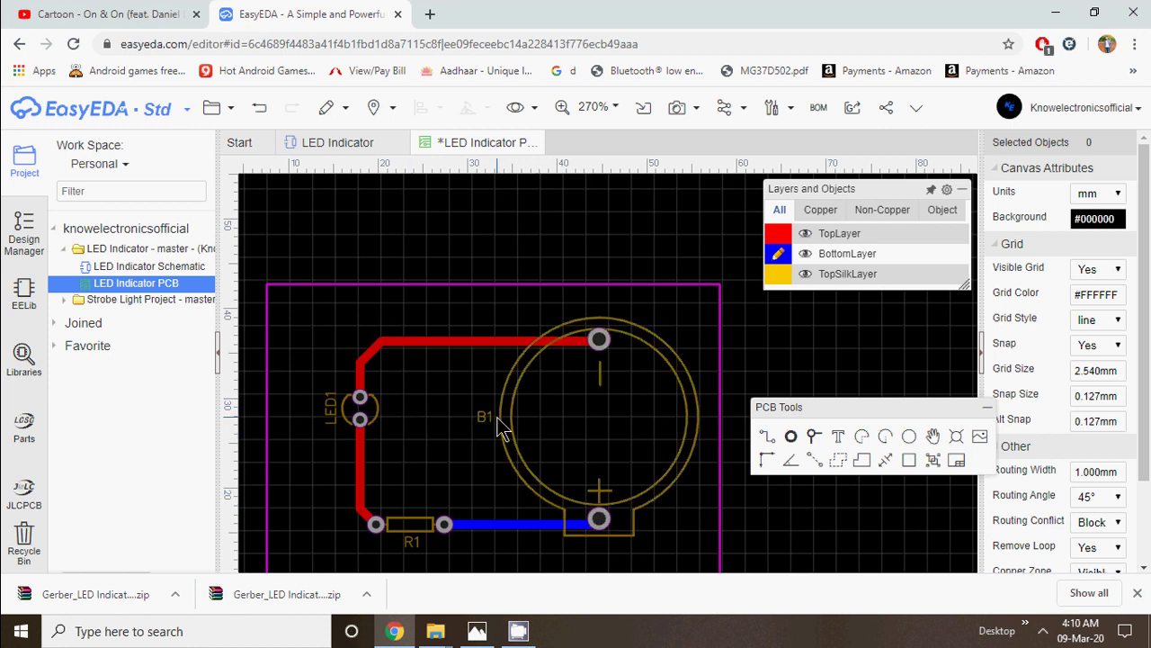
- Place a 'Know Electronics' TopSilkLayer label in the board's top-left, then save the PCB
{"action": "scroll", "coordinate": [501, 428], "scroll_direction": "down", "scroll_amount": 3}
{"action": "scroll", "coordinate": [479, 456], "scroll_direction": "up", "scroll_amount": 2}
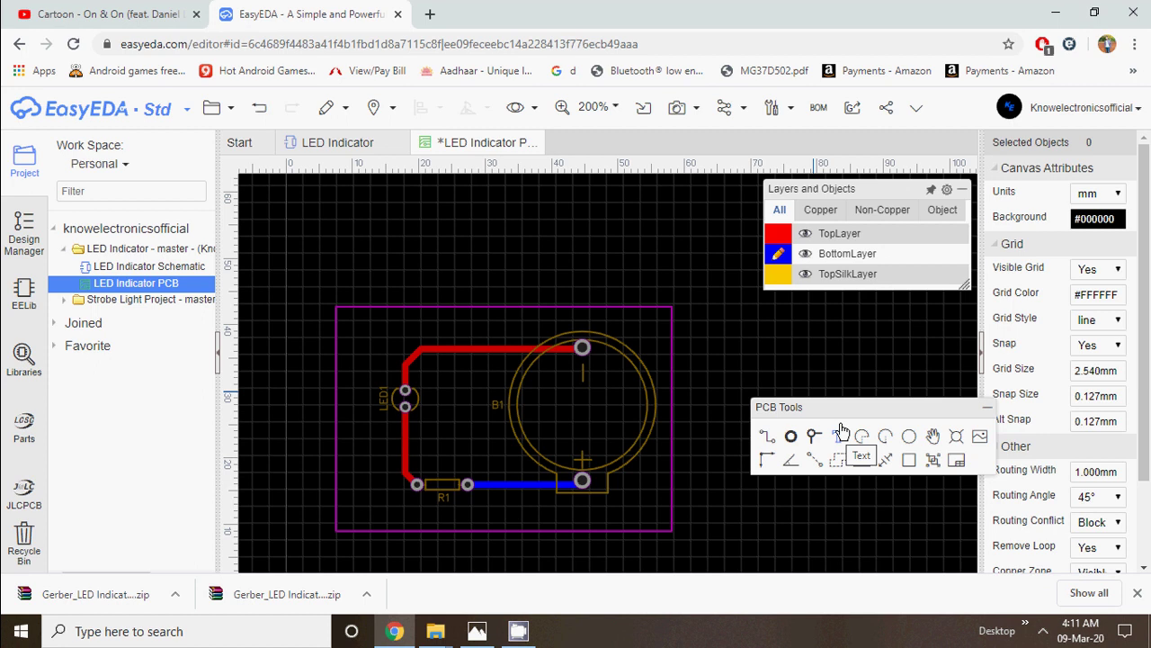
{"action": "mouse_move", "coordinate": [859, 275]}
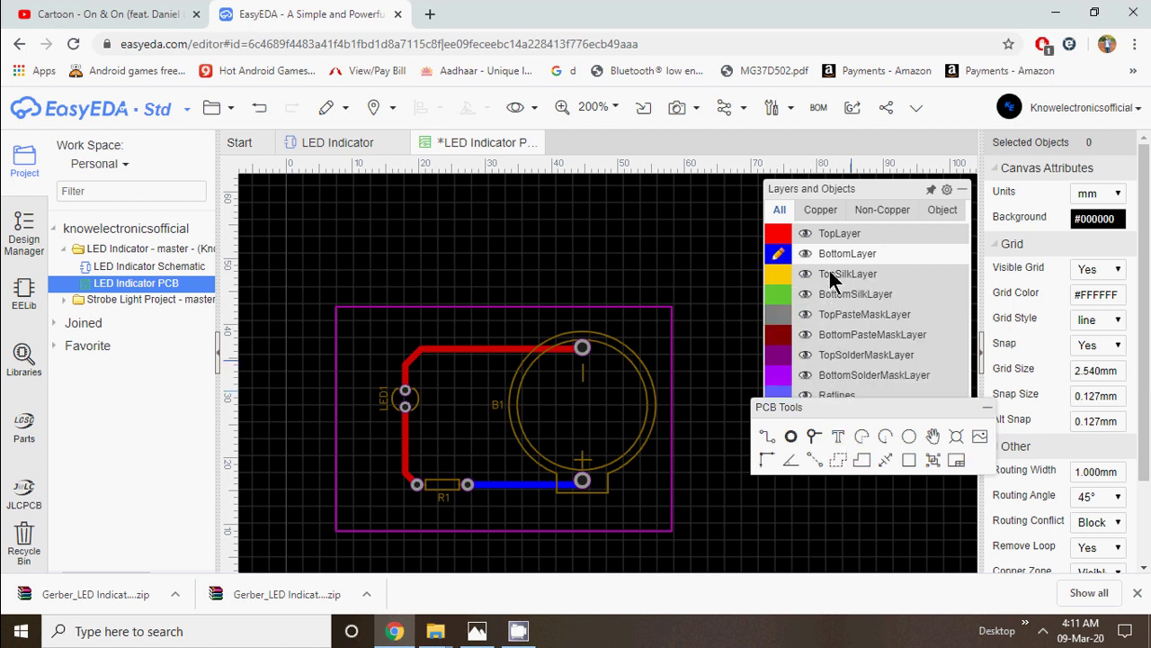
{"action": "left_click", "coordinate": [775, 282]}
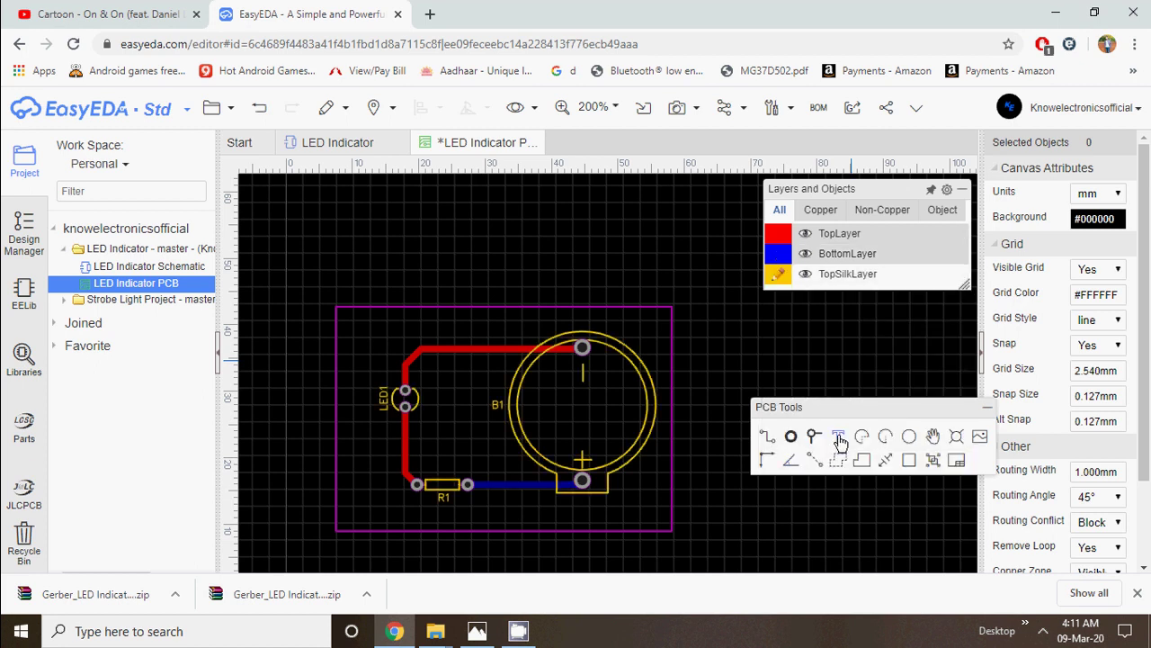
{"action": "left_click", "coordinate": [839, 437]}
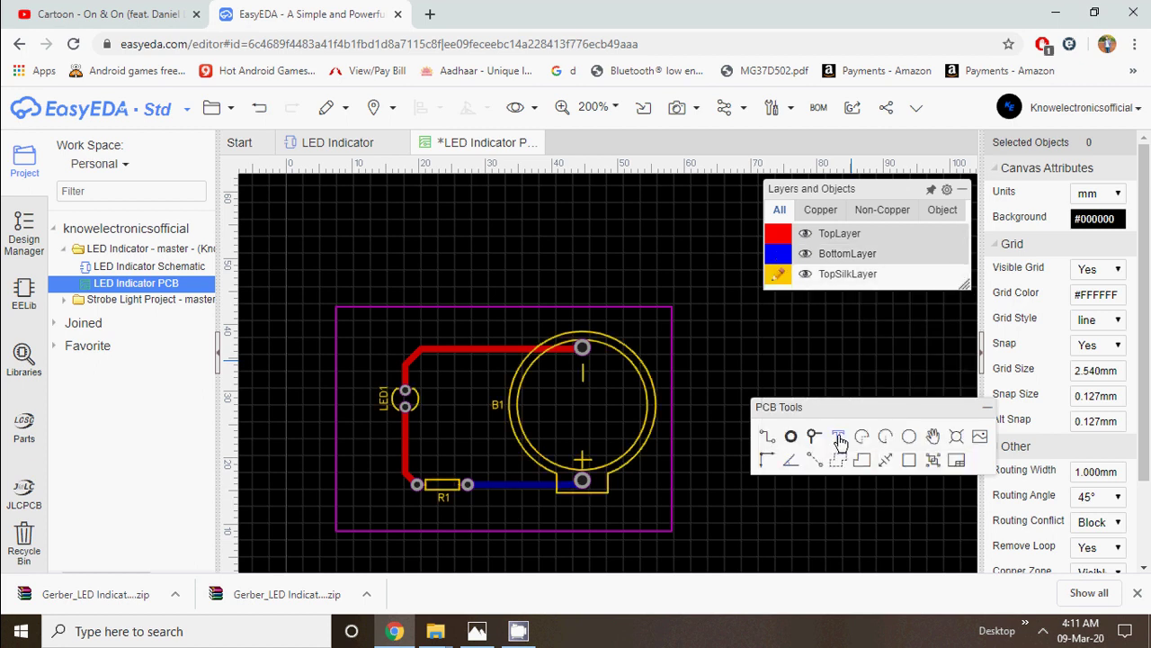
{"action": "left_click", "coordinate": [447, 272]}
{"action": "double_click", "coordinate": [469, 258]}
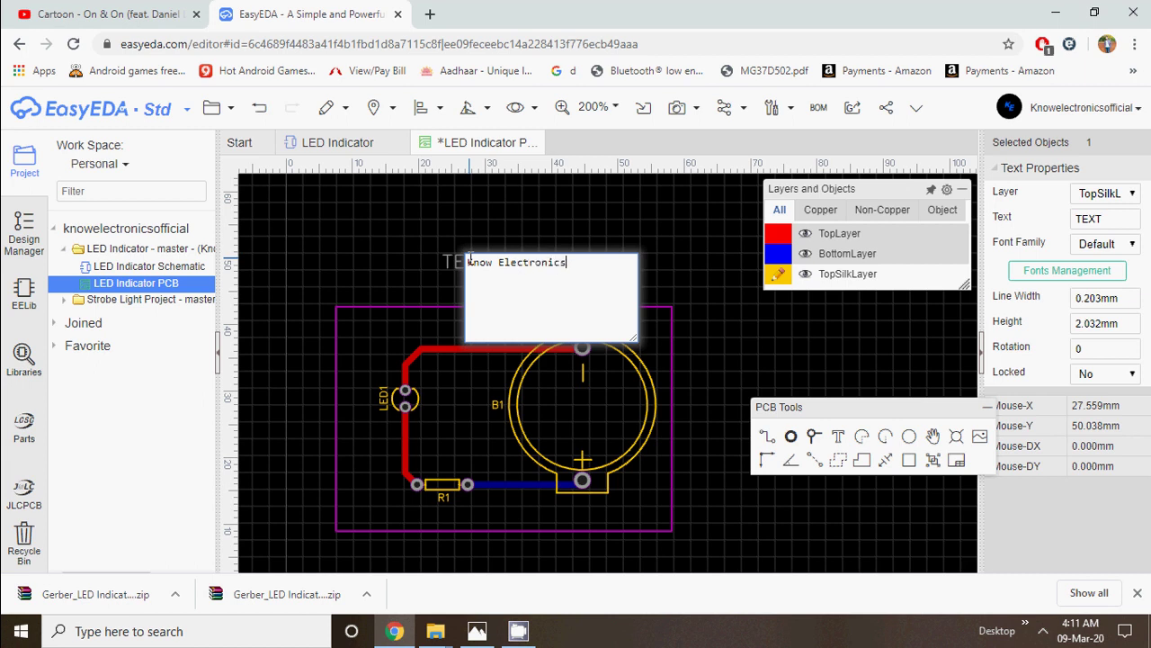
{"action": "type", "text": "Know Electronics"}
{"action": "left_click", "coordinate": [450, 288]}
{"action": "left_click_drag", "start_coordinate": [461, 264], "coordinate": [375, 329]}
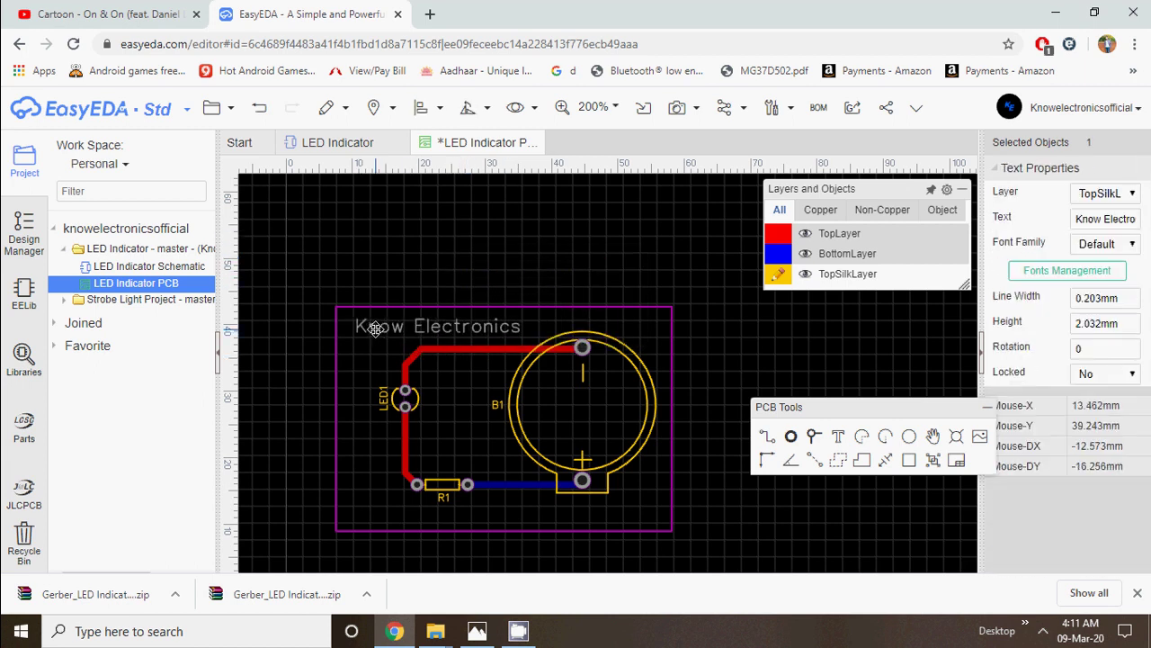
{"action": "left_click", "coordinate": [420, 263]}
{"action": "key", "text": "ctrl+s"}
- Draw a GND copper area on TopLayer through the board's four corners
{"action": "left_click", "coordinate": [841, 463]}
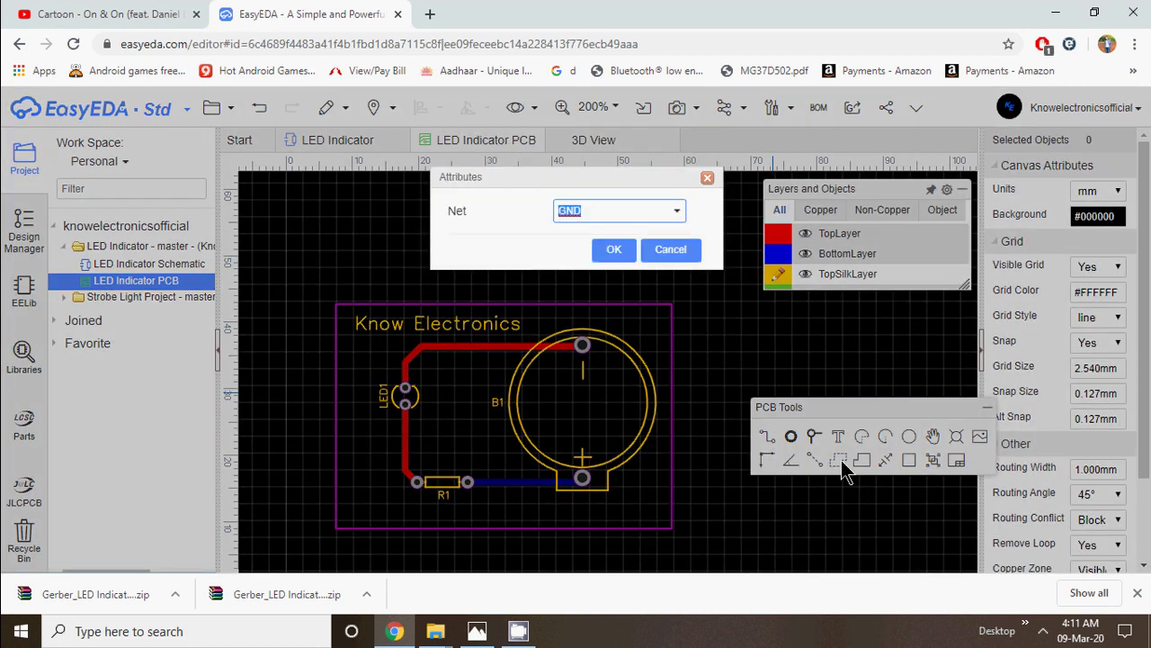
{"action": "left_click", "coordinate": [614, 251]}
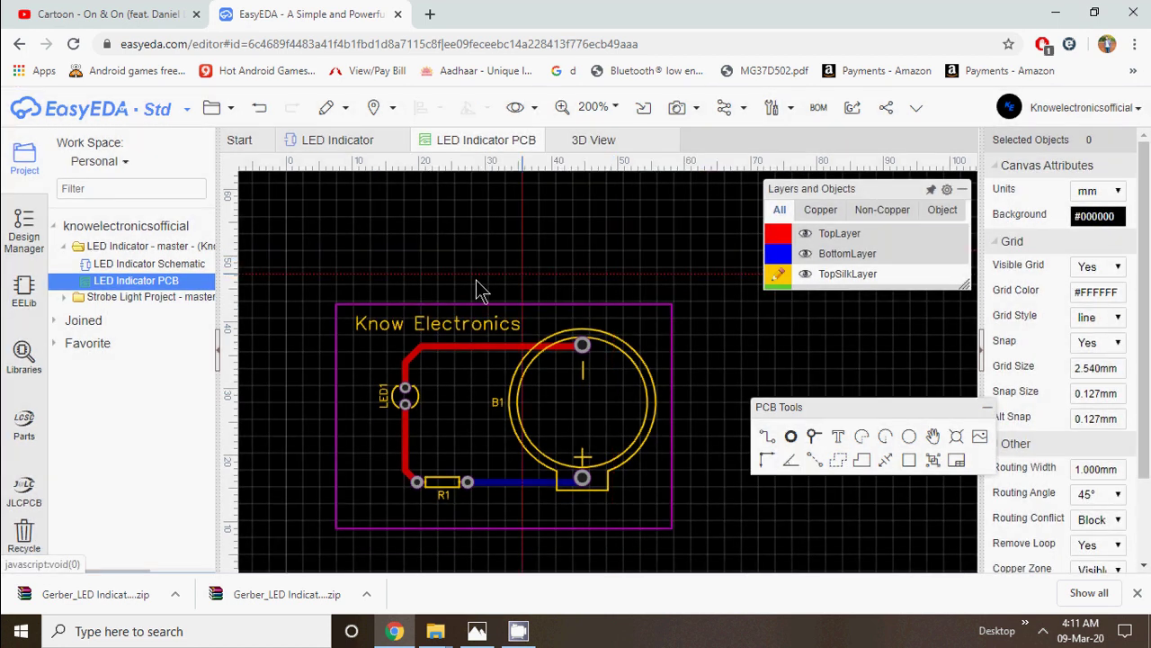
{"action": "left_click", "coordinate": [774, 237]}
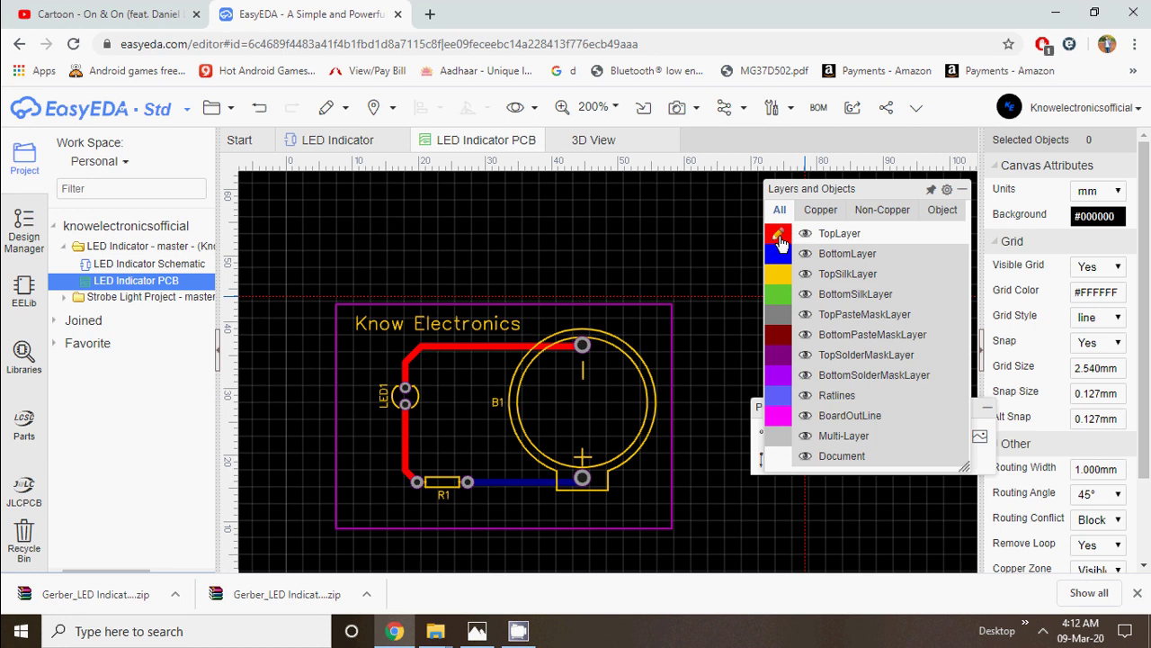
{"action": "left_click", "coordinate": [838, 464]}
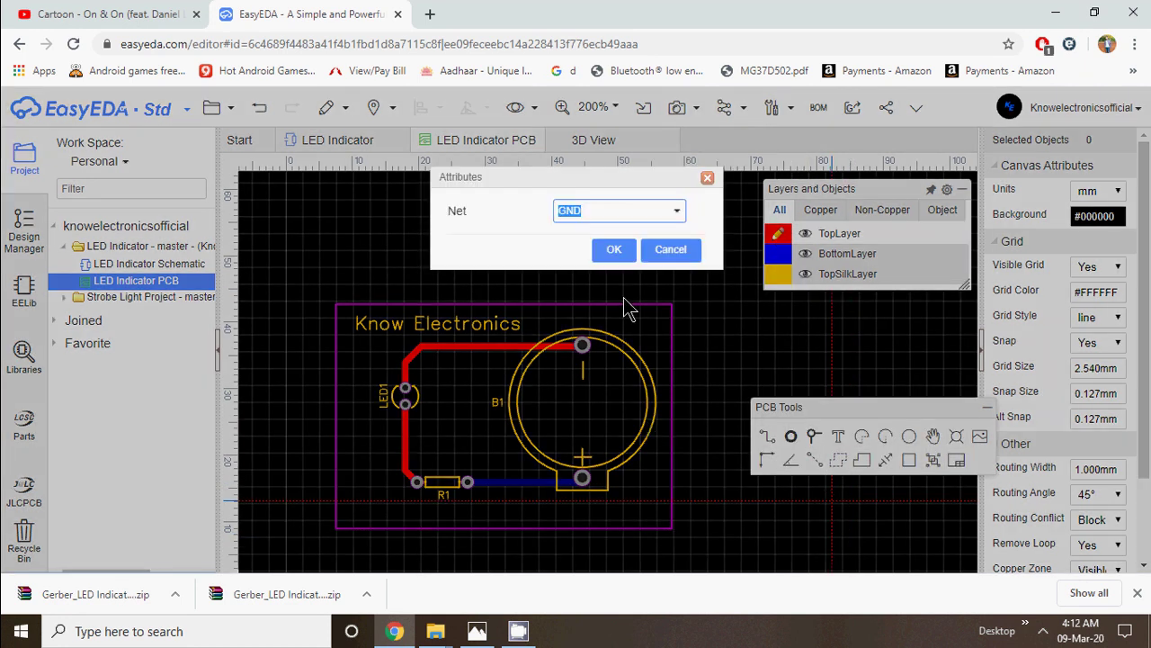
{"action": "left_click", "coordinate": [617, 249]}
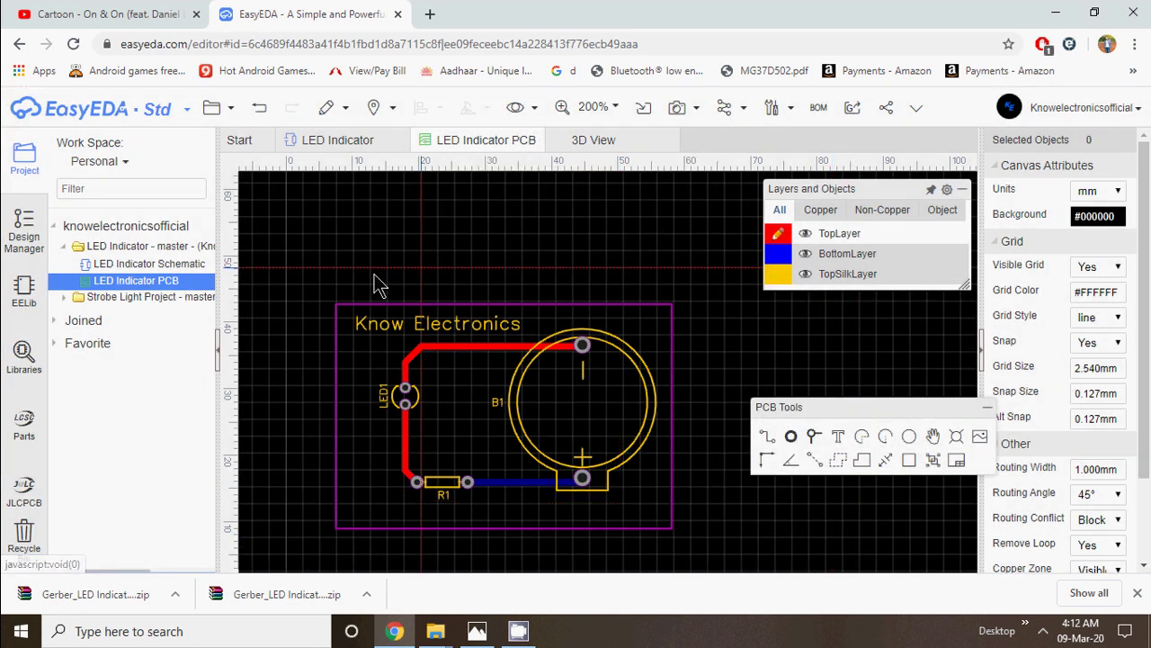
{"action": "left_click", "coordinate": [338, 306]}
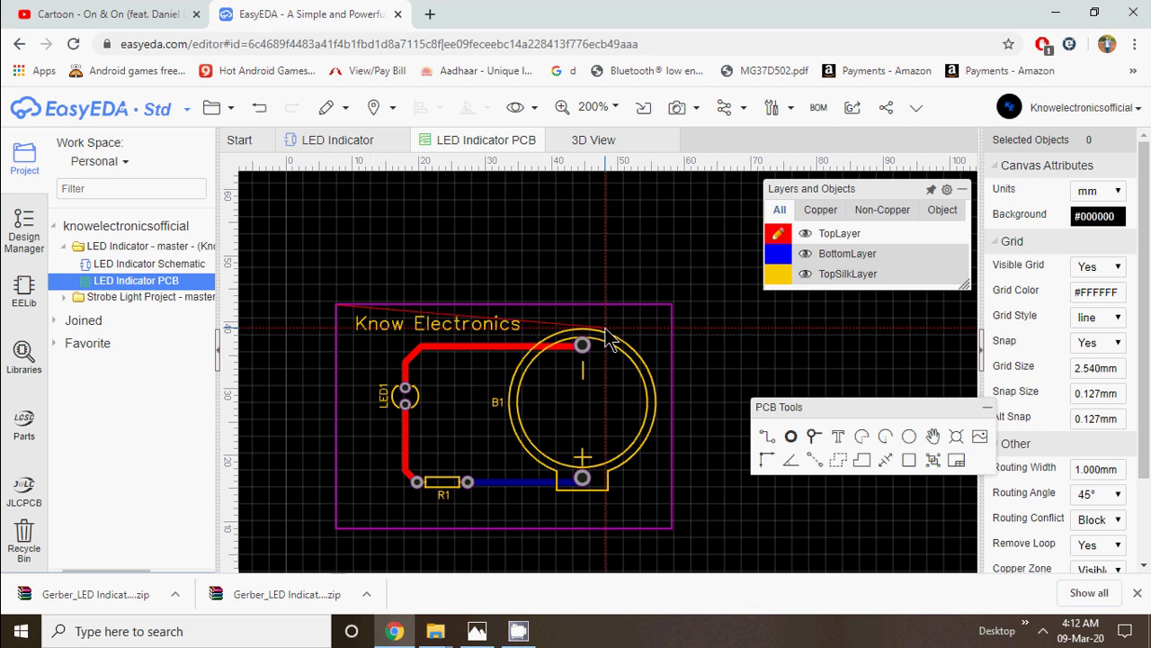
{"action": "left_click", "coordinate": [672, 306]}
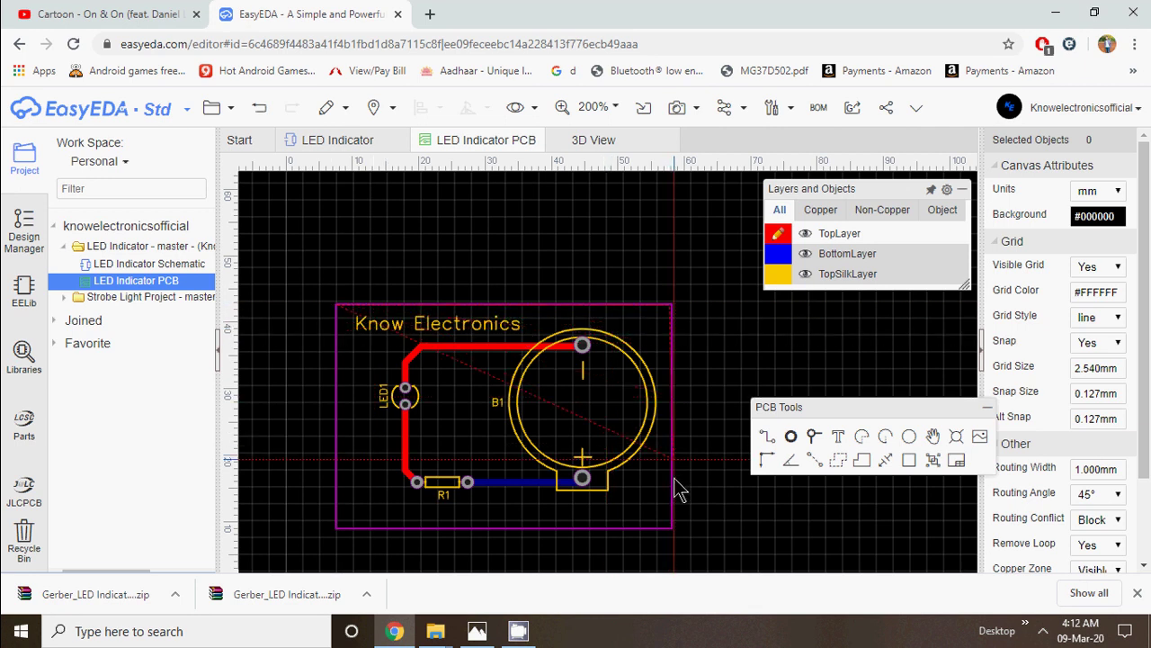
{"action": "left_click", "coordinate": [673, 529]}
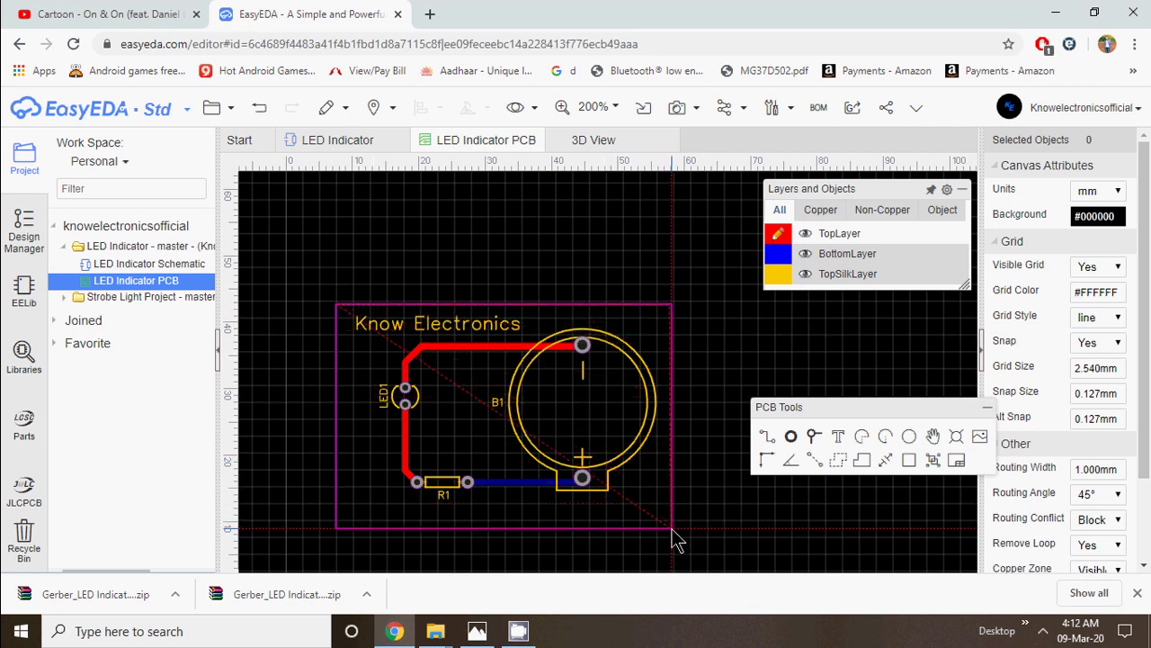
{"action": "left_click", "coordinate": [336, 528]}
{"action": "right_click", "coordinate": [338, 531]}
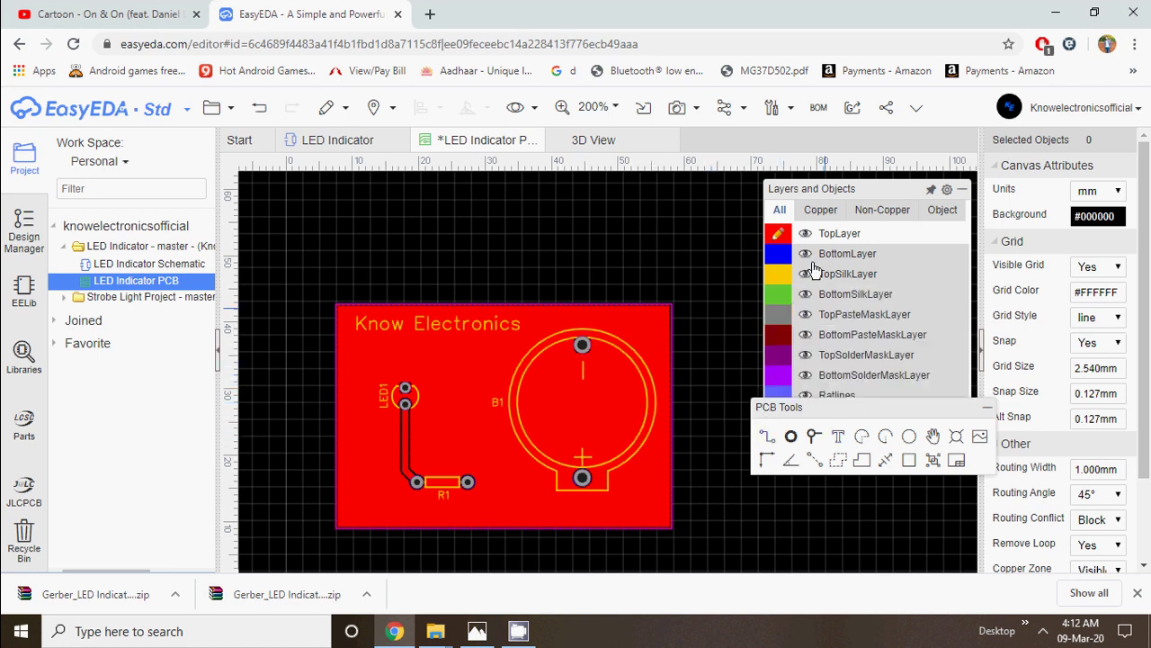
- Trace a GND copper area on BottomLayer around the board's four corners
{"action": "left_click", "coordinate": [772, 259]}
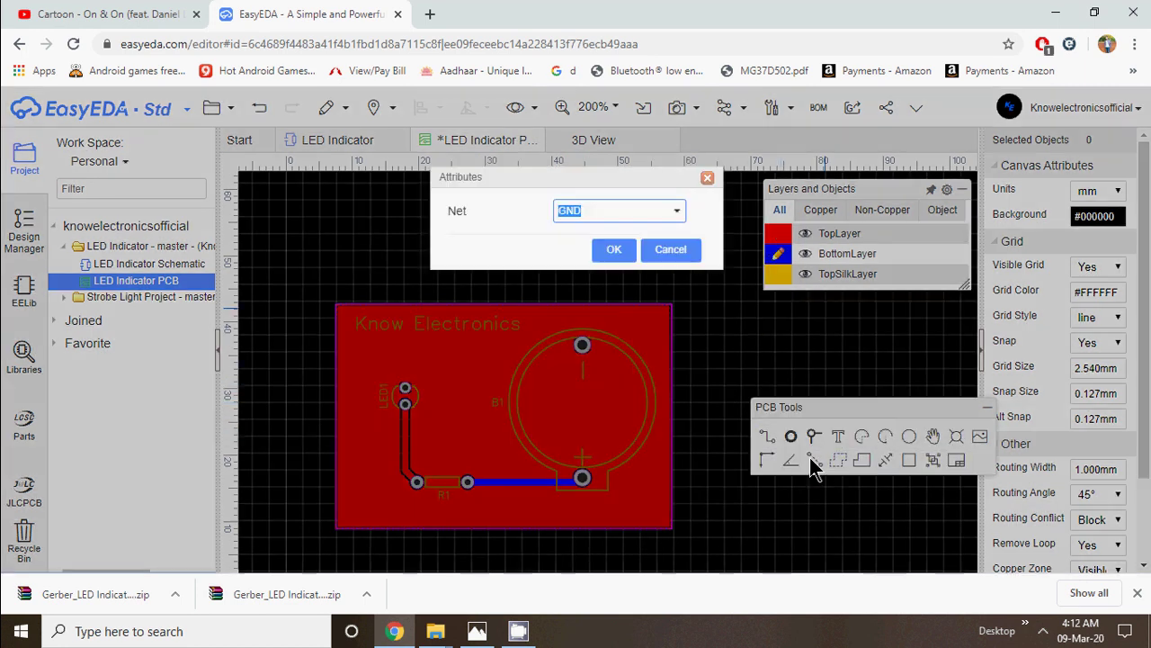
{"action": "left_click", "coordinate": [838, 460]}
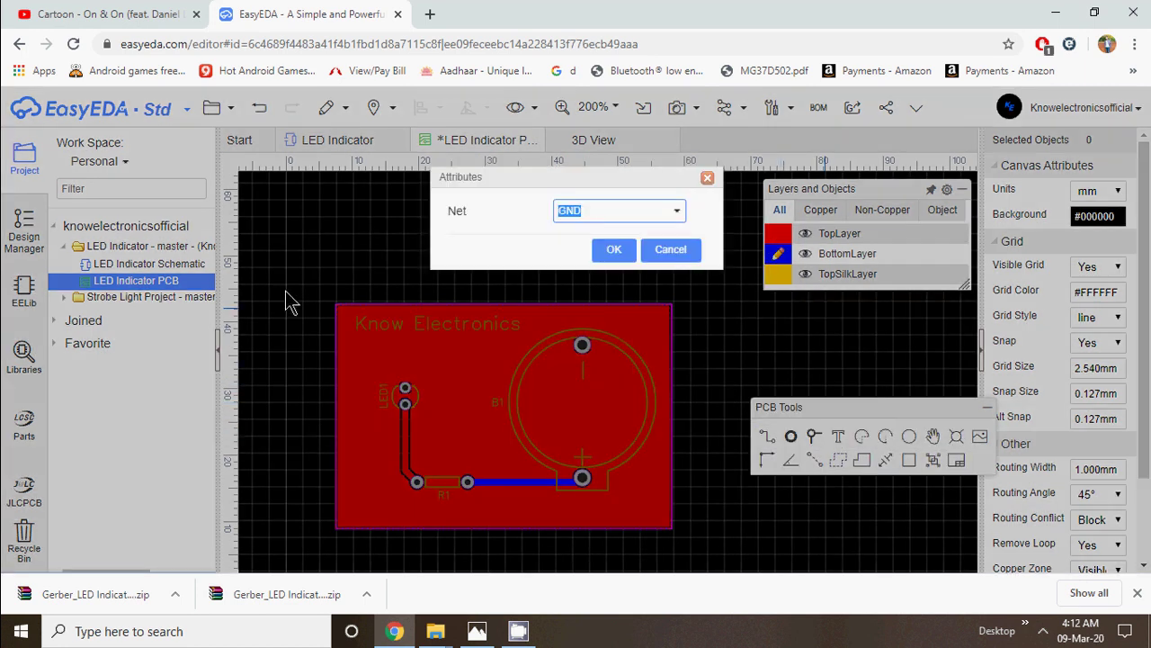
{"action": "left_click", "coordinate": [614, 249]}
{"action": "left_click", "coordinate": [339, 306]}
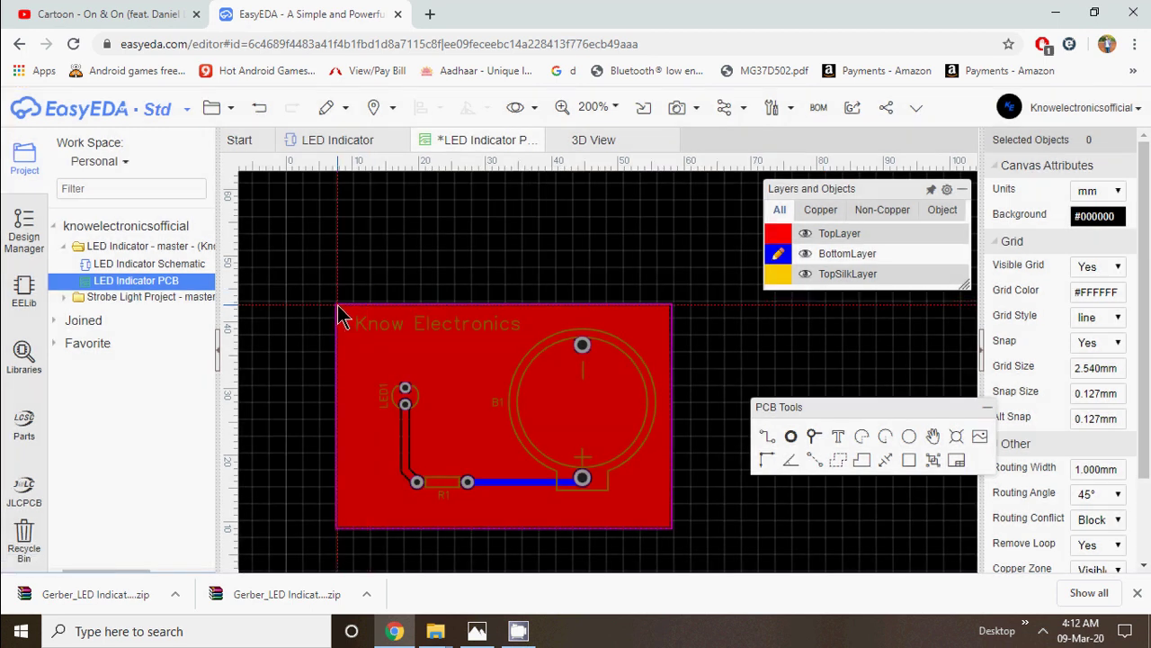
{"action": "left_click", "coordinate": [671, 306]}
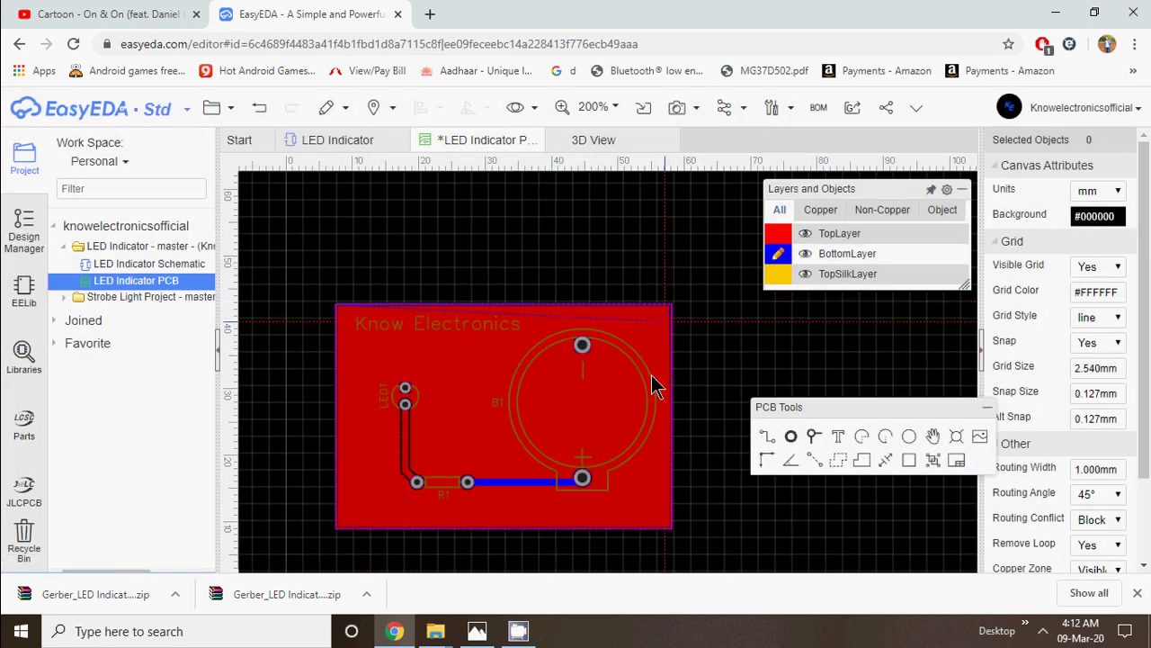
{"action": "left_click", "coordinate": [671, 530]}
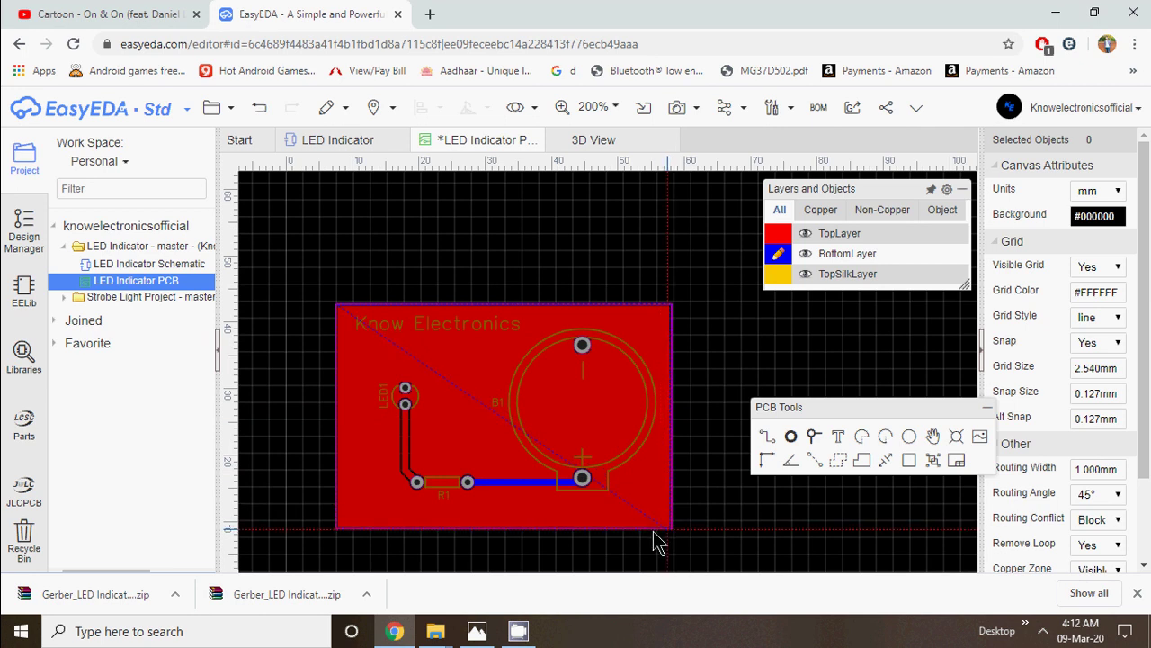
{"action": "double_click", "coordinate": [340, 529]}
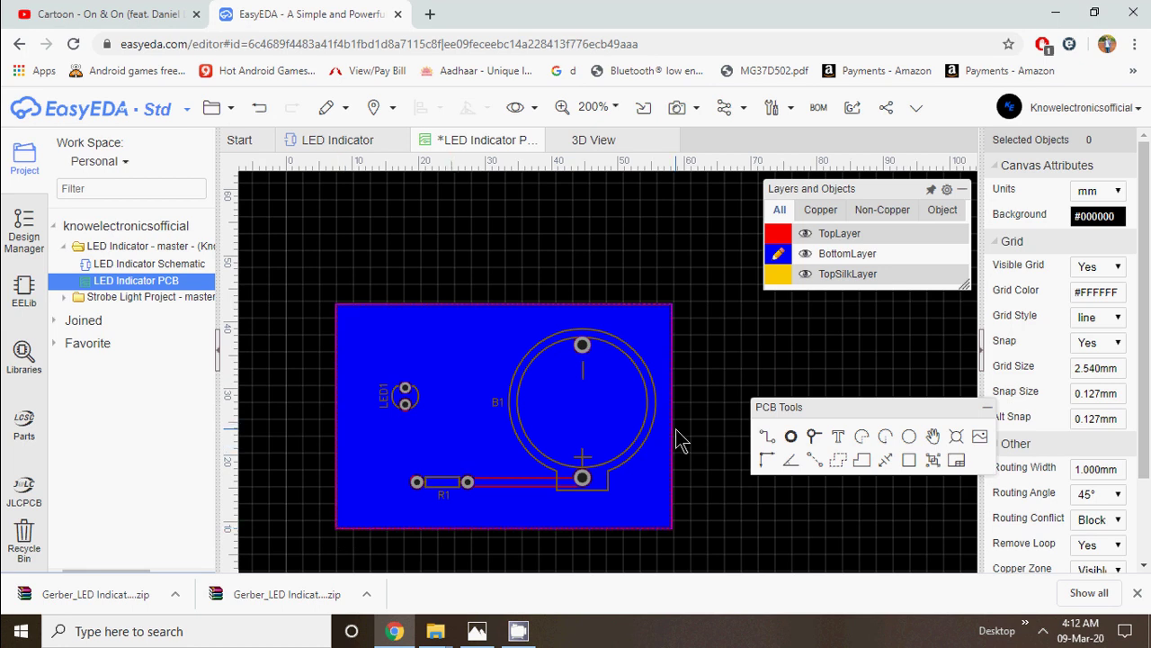
{"action": "mouse_move", "coordinate": [689, 113]}
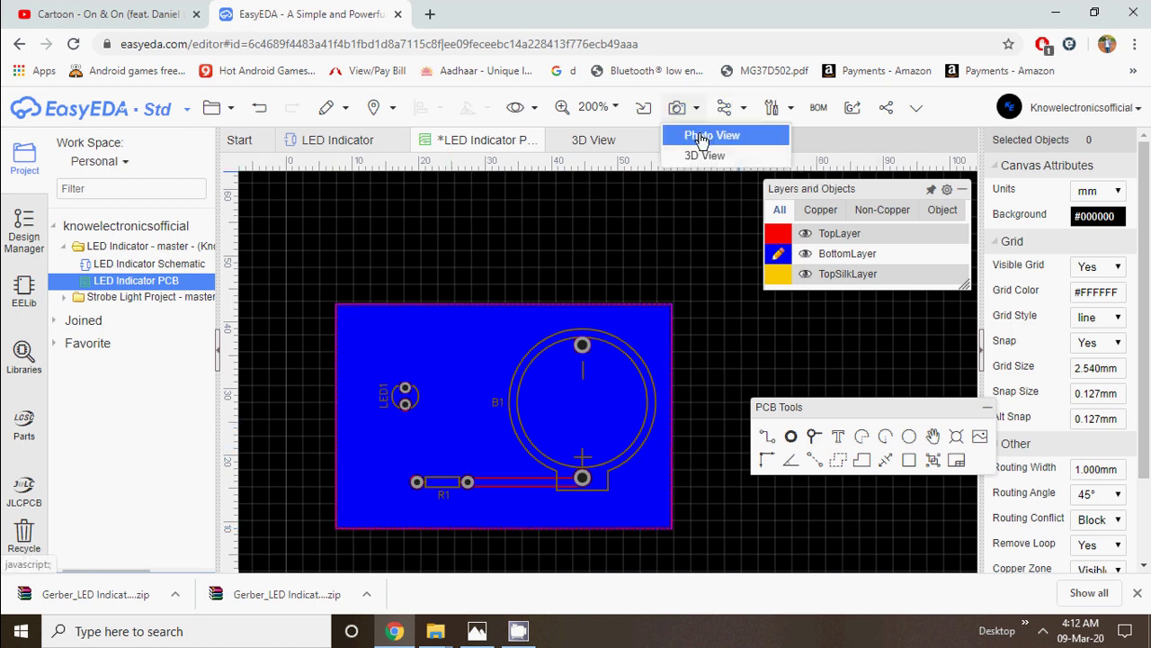
{"action": "left_click", "coordinate": [701, 158]}
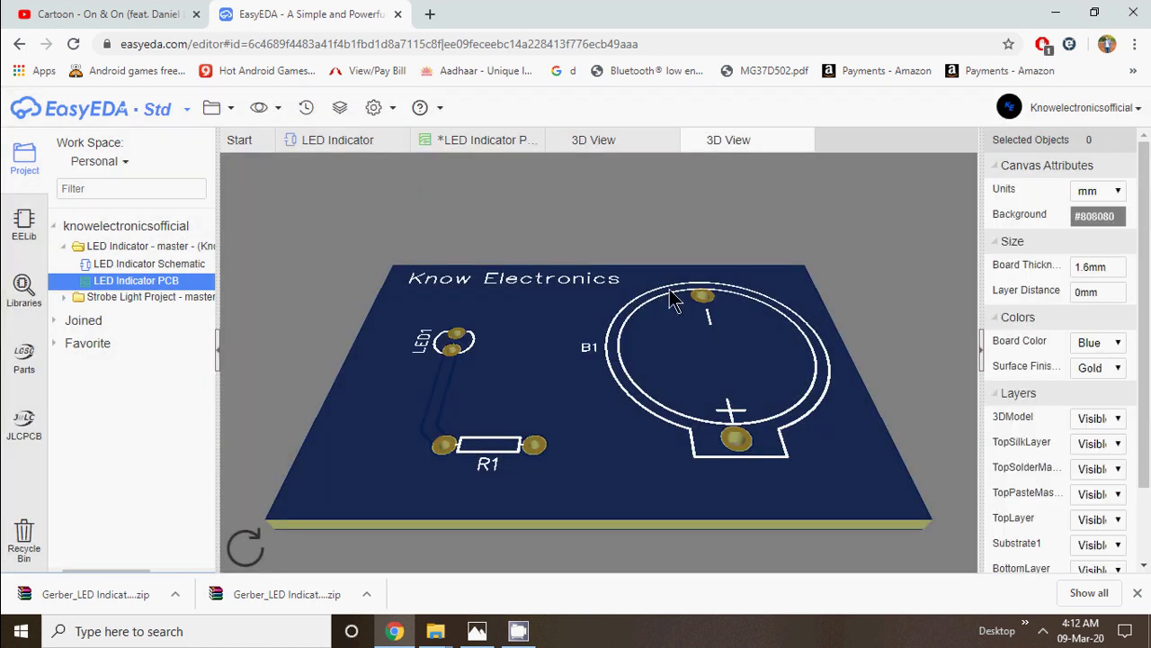
{"action": "left_click_drag", "start_coordinate": [524, 389], "coordinate": [764, 428]}
{"action": "left_click_drag", "start_coordinate": [880, 378], "coordinate": [482, 378]}
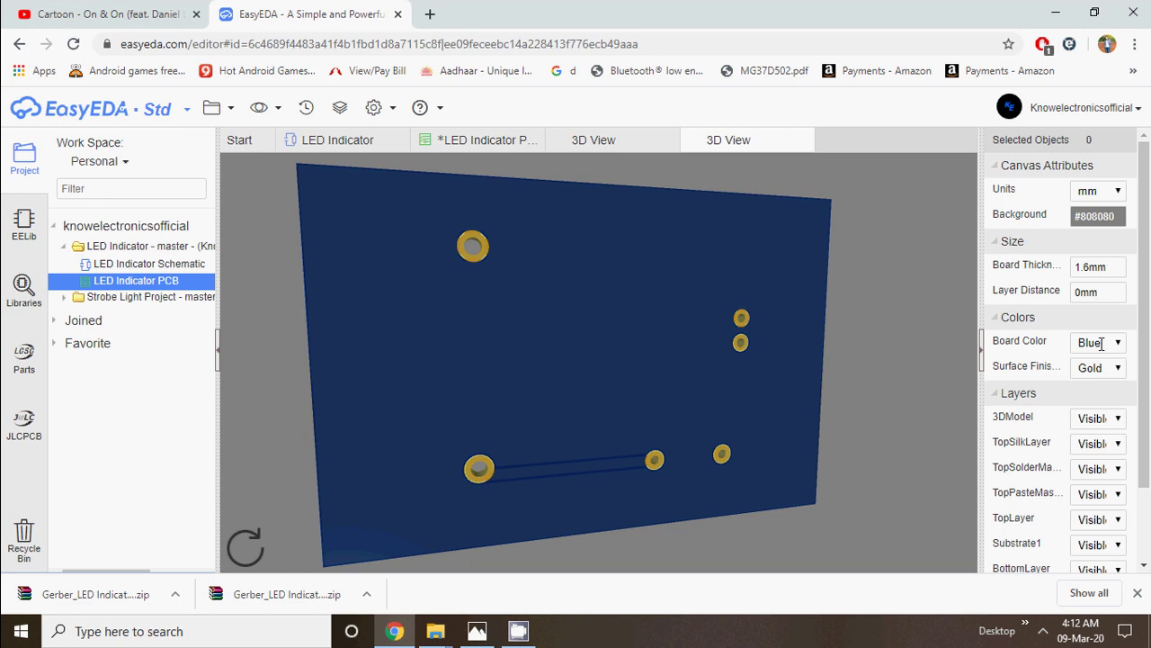
{"action": "left_click", "coordinate": [1119, 343]}
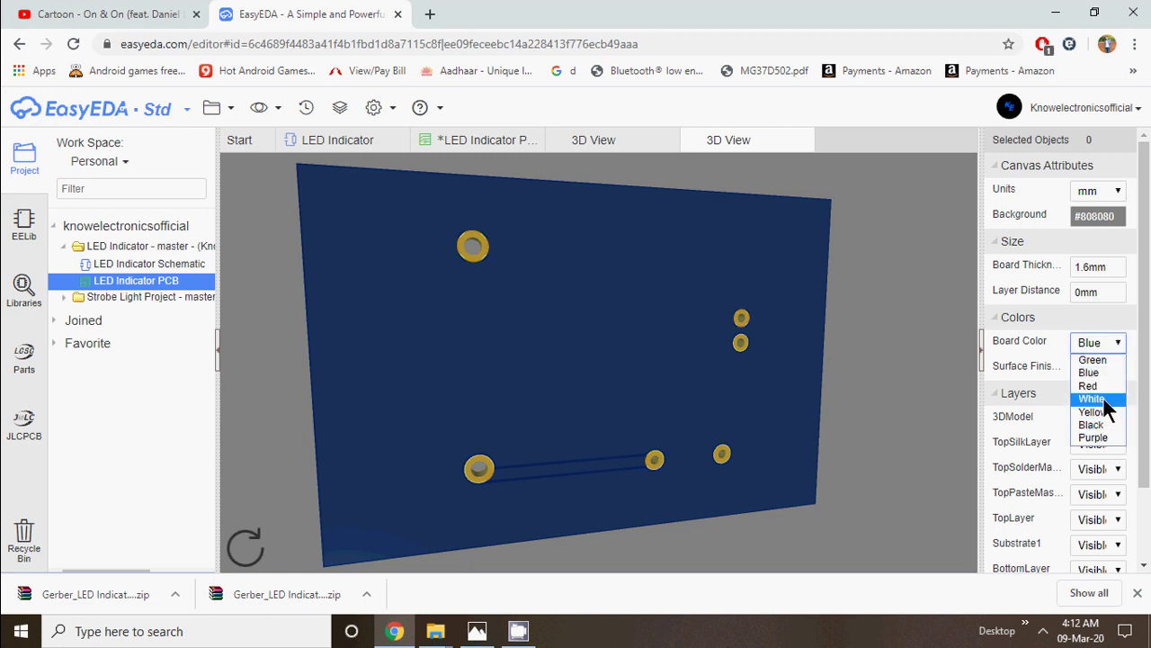
{"action": "left_click", "coordinate": [1100, 427]}
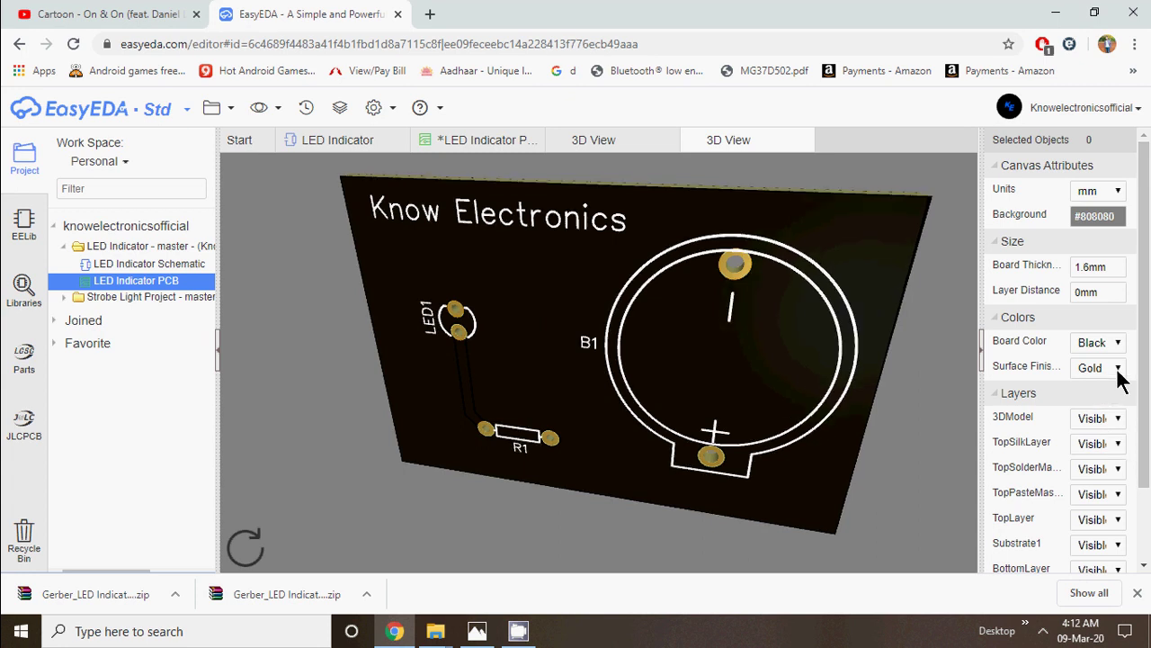
{"action": "double_click", "coordinate": [1109, 263]}
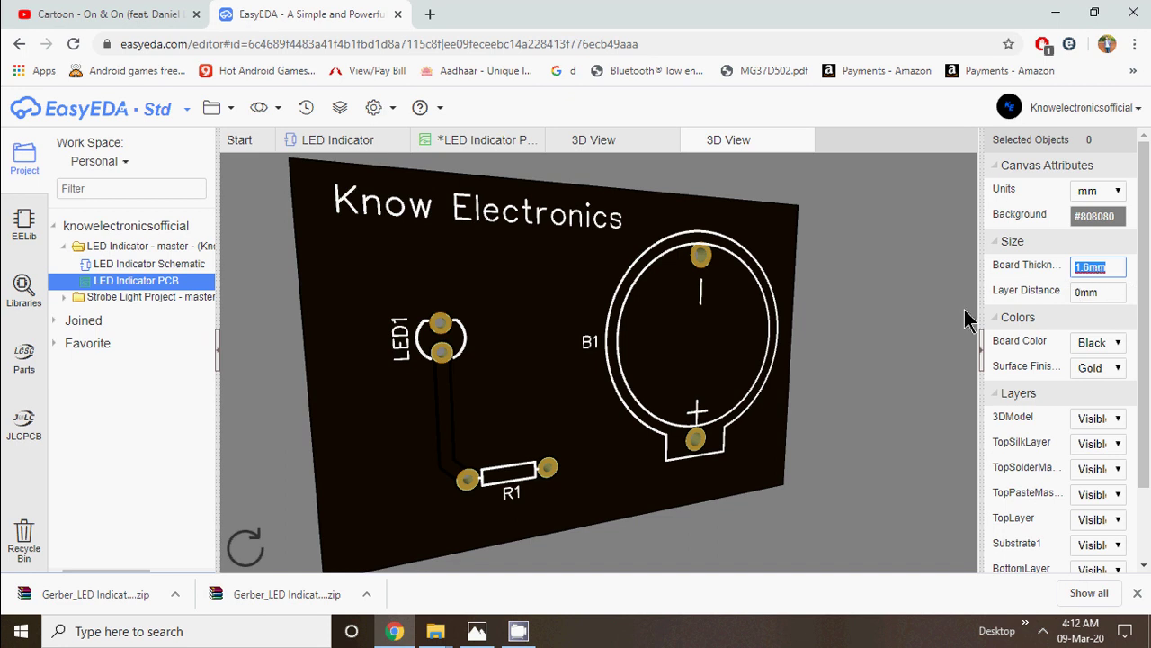
{"action": "left_click_drag", "start_coordinate": [891, 308], "coordinate": [549, 284]}
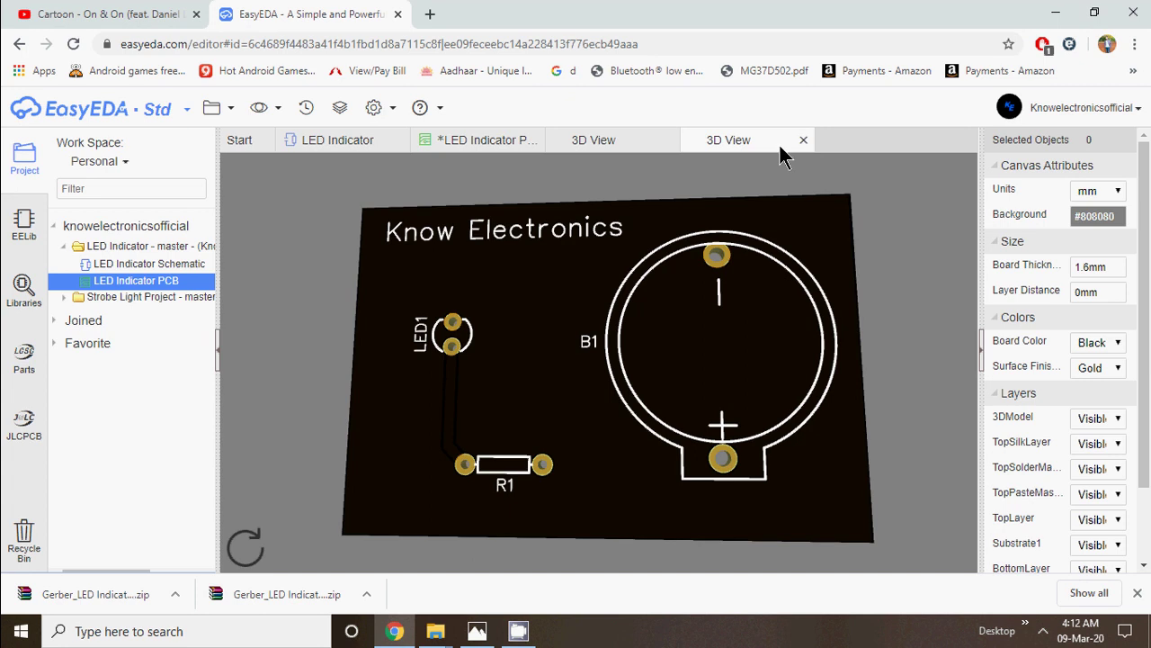
{"action": "left_click", "coordinate": [803, 139]}
- Back in the PCB view, save, pass the DRC check, and download the Gerber zip
{"action": "left_click", "coordinate": [668, 143]}
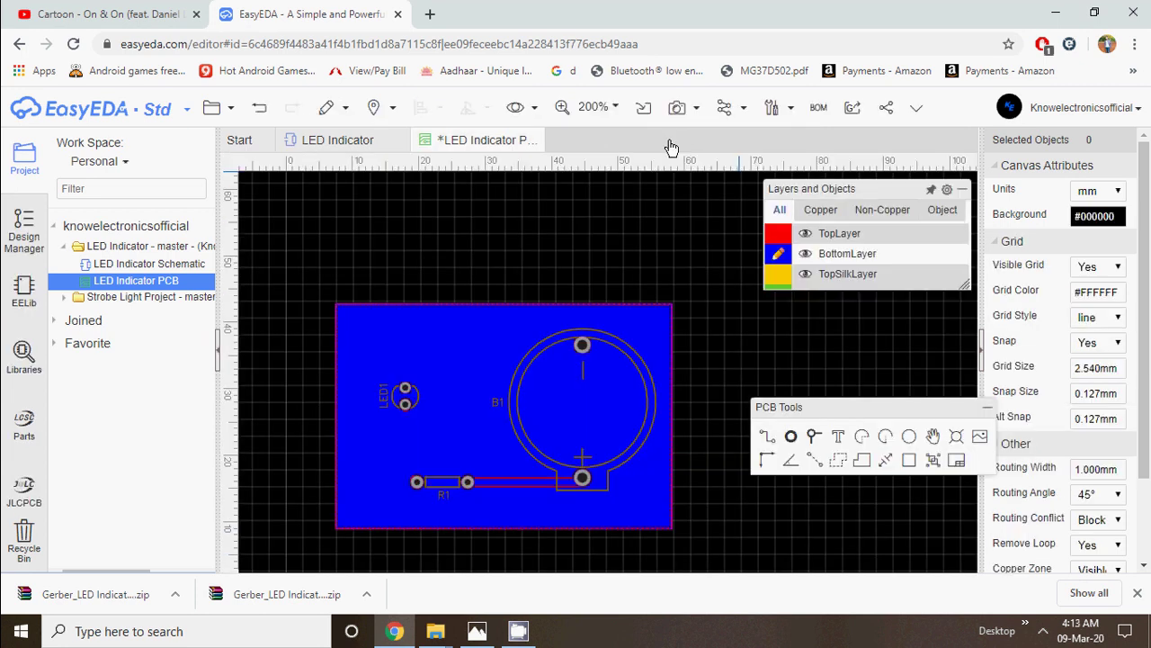
{"action": "key", "text": "ctrl+s"}
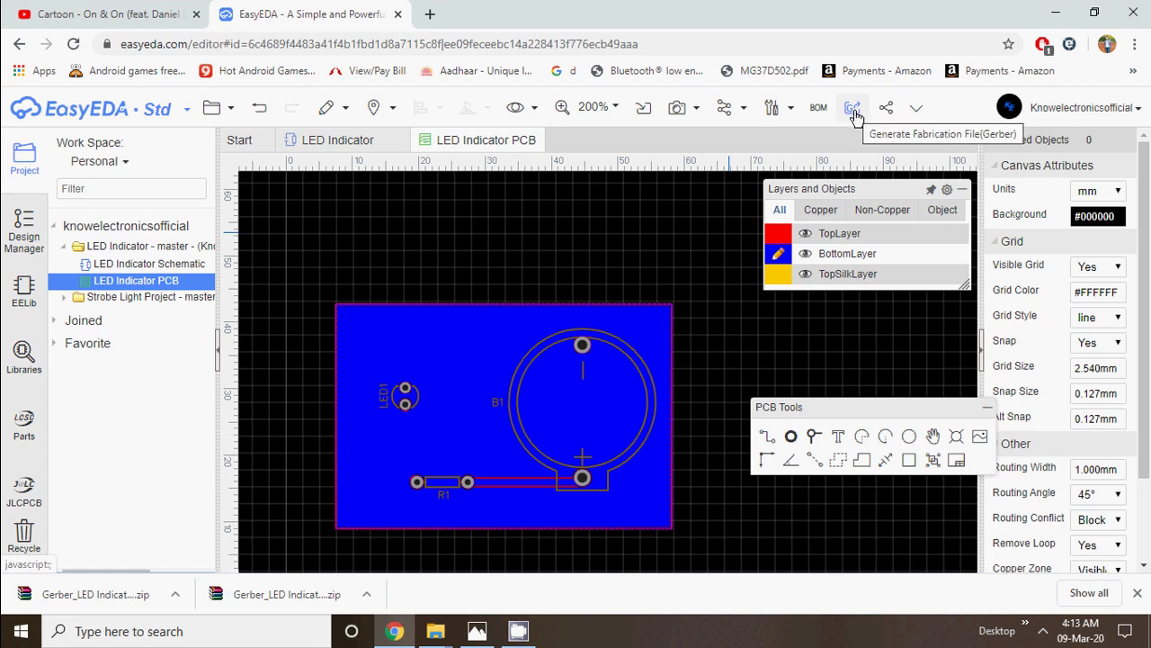
{"action": "left_click", "coordinate": [857, 111]}
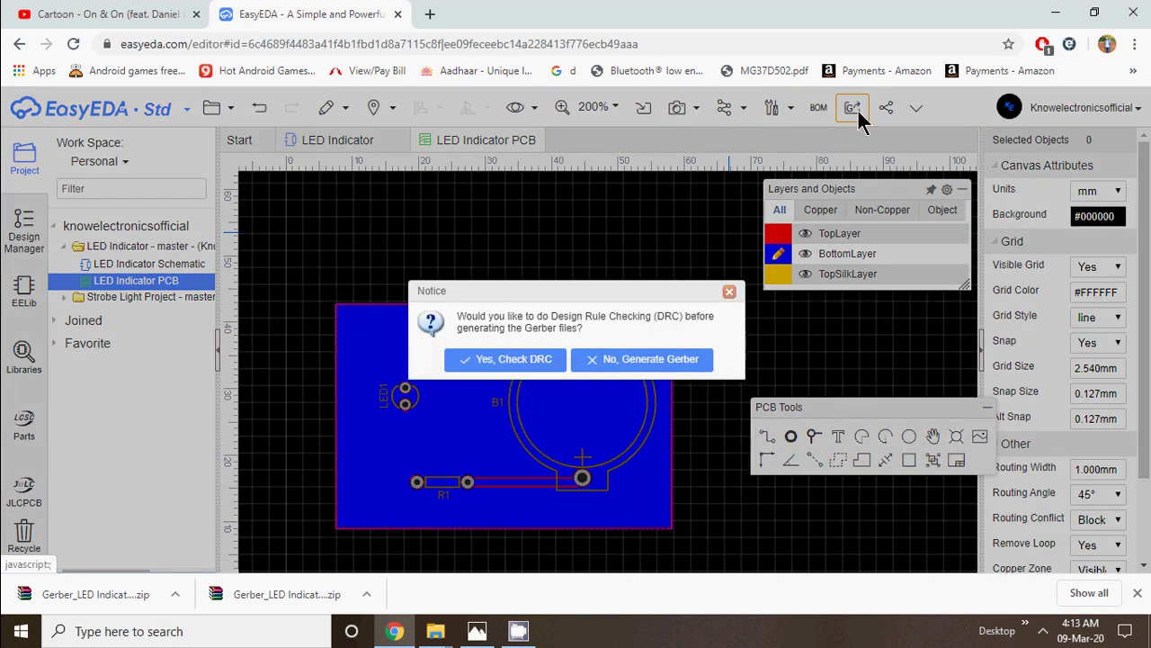
{"action": "left_click", "coordinate": [503, 360]}
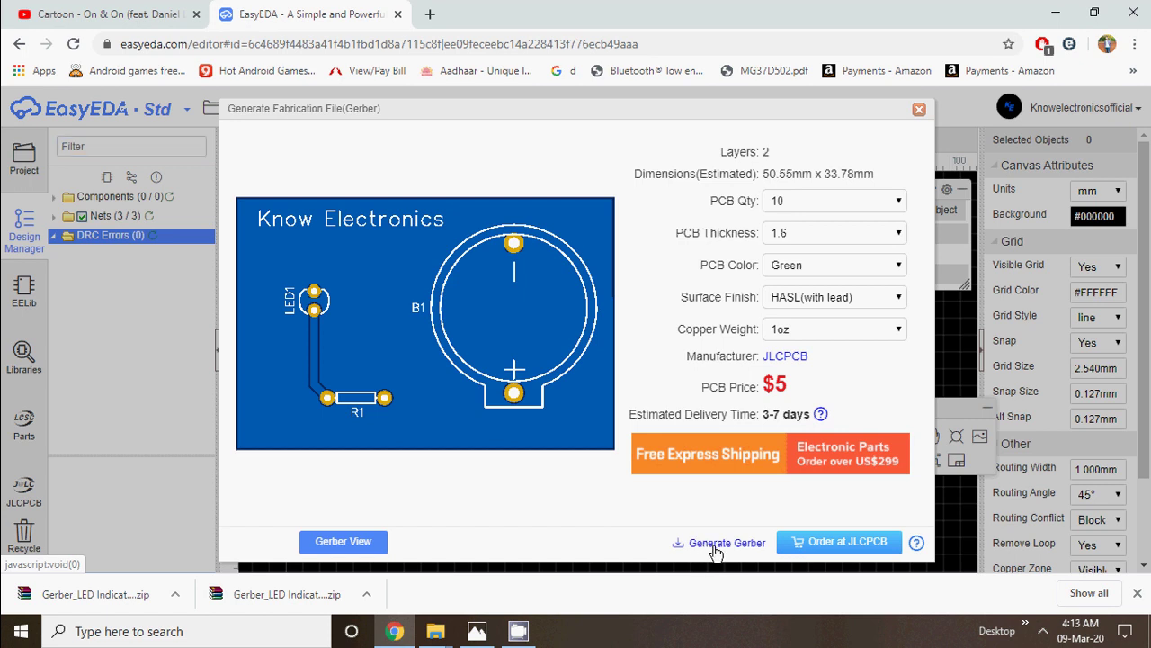
{"action": "left_click", "coordinate": [716, 543]}
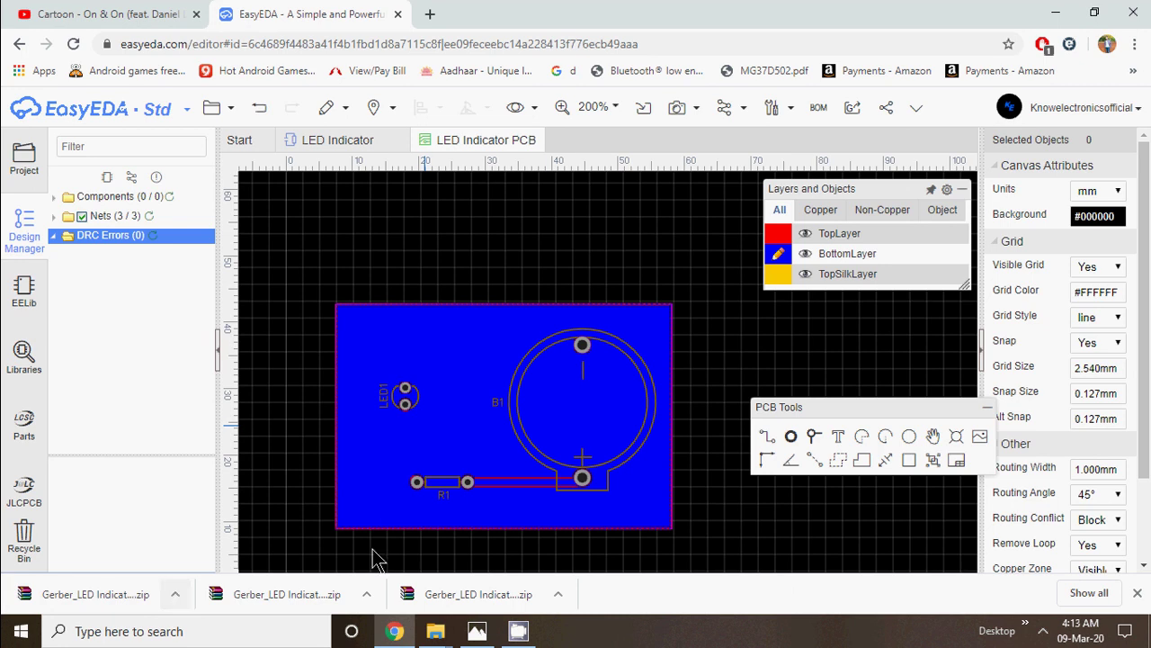
{"action": "left_click", "coordinate": [857, 112]}
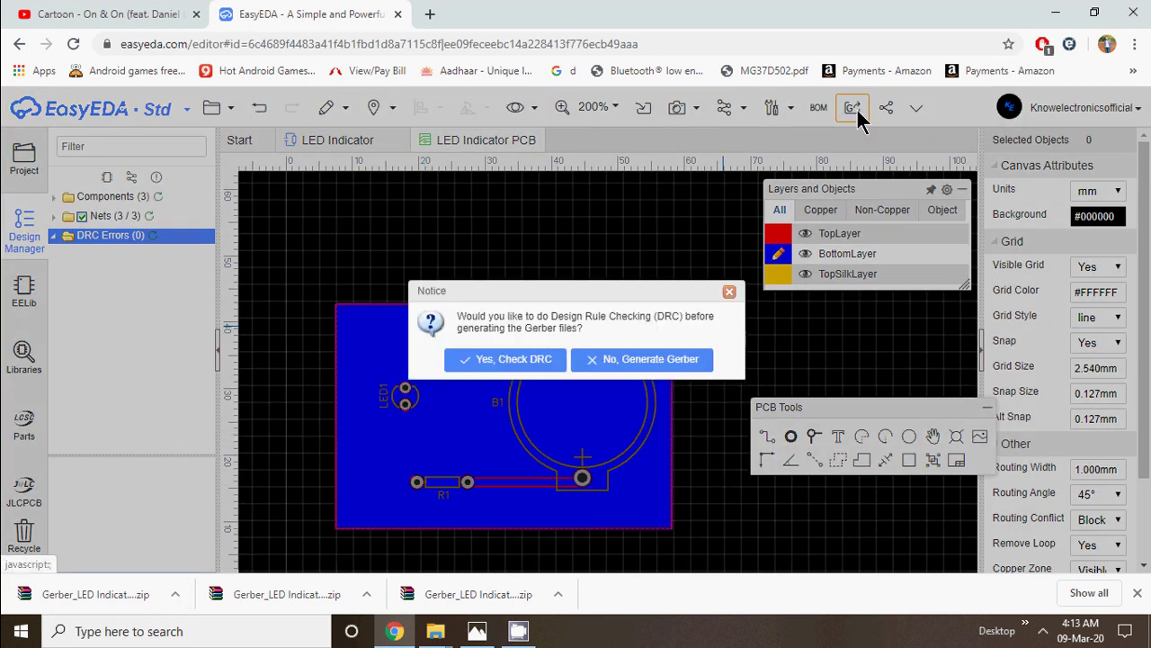
{"action": "left_click", "coordinate": [486, 358]}
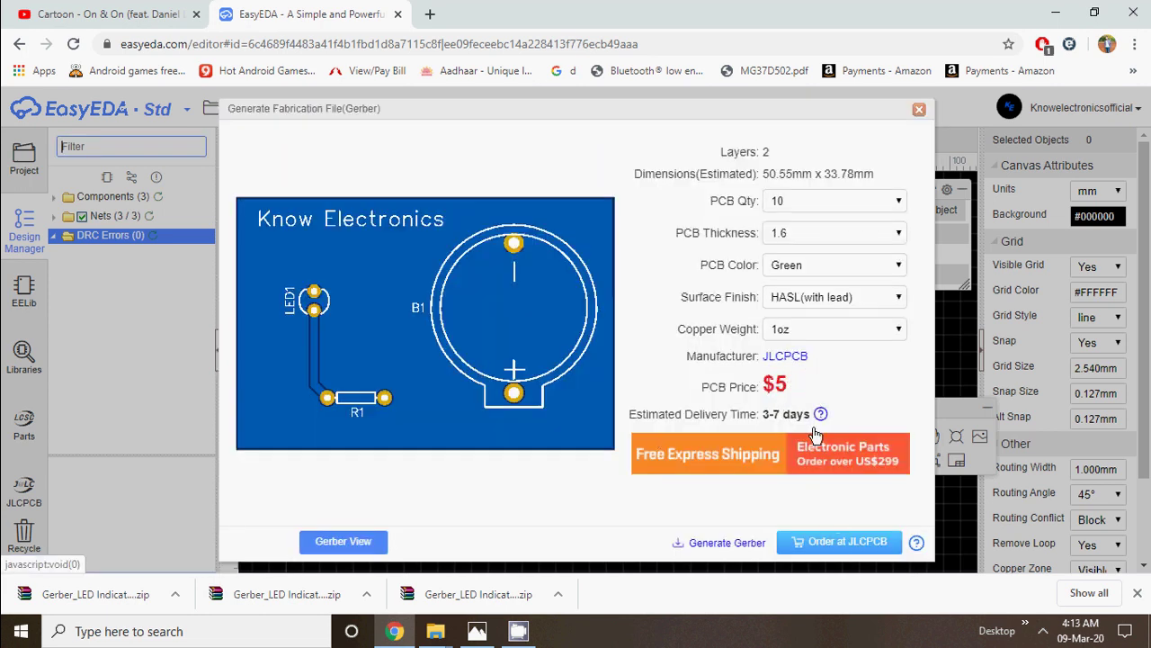
{"action": "left_click", "coordinate": [846, 541]}
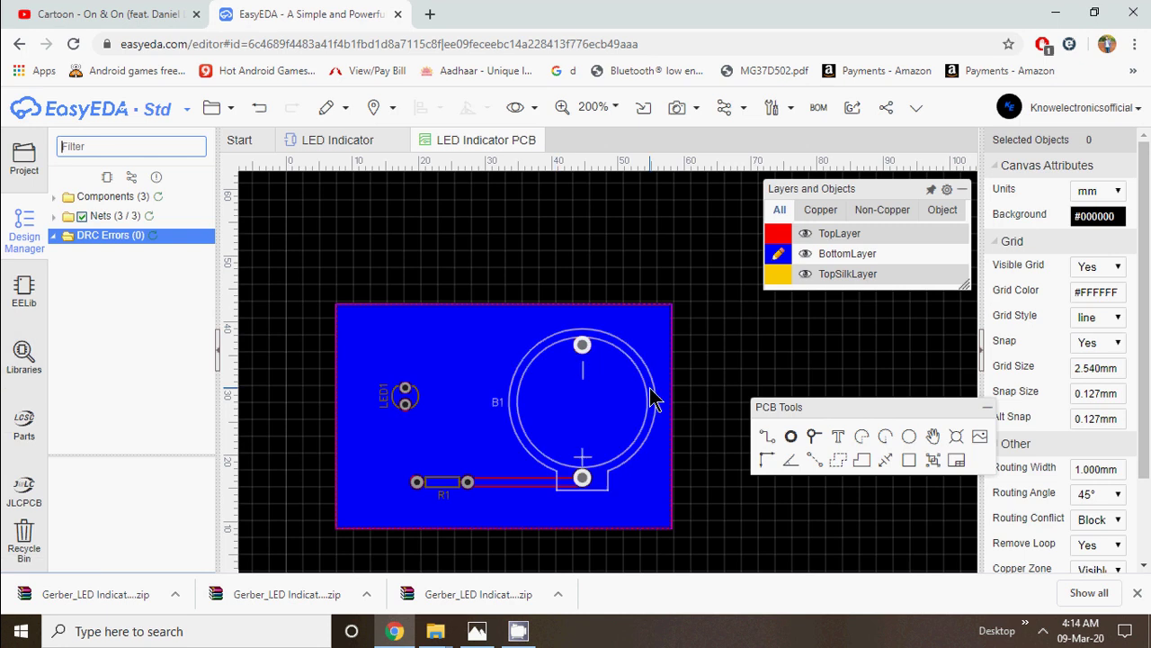
- Open the LED Indicator board in a 3D View and orbit it to a face-on angle
{"action": "mouse_move", "coordinate": [692, 108]}
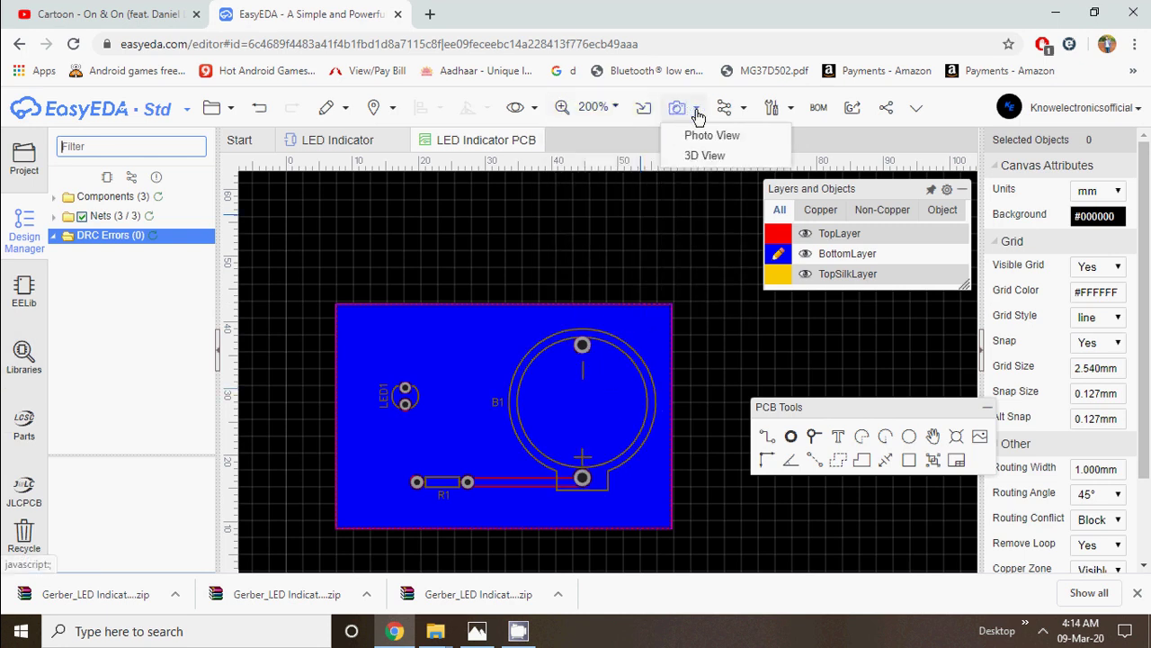
{"action": "left_click", "coordinate": [710, 156]}
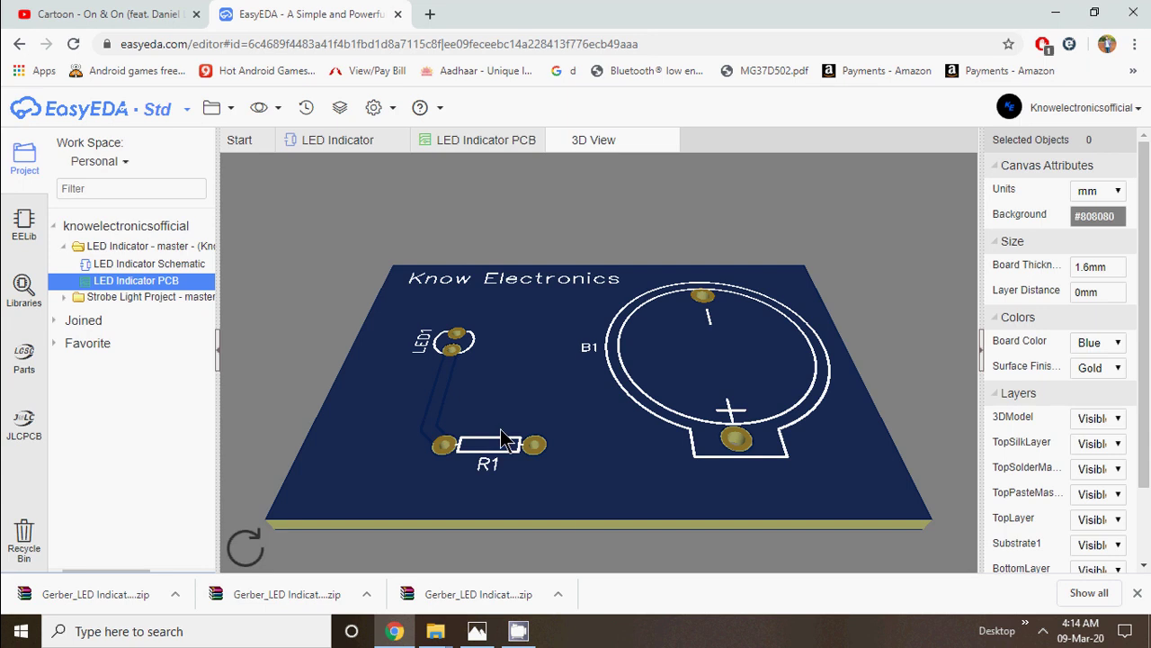
{"action": "left_click_drag", "start_coordinate": [502, 432], "coordinate": [506, 479]}
{"action": "left_click_drag", "start_coordinate": [738, 378], "coordinate": [697, 428]}
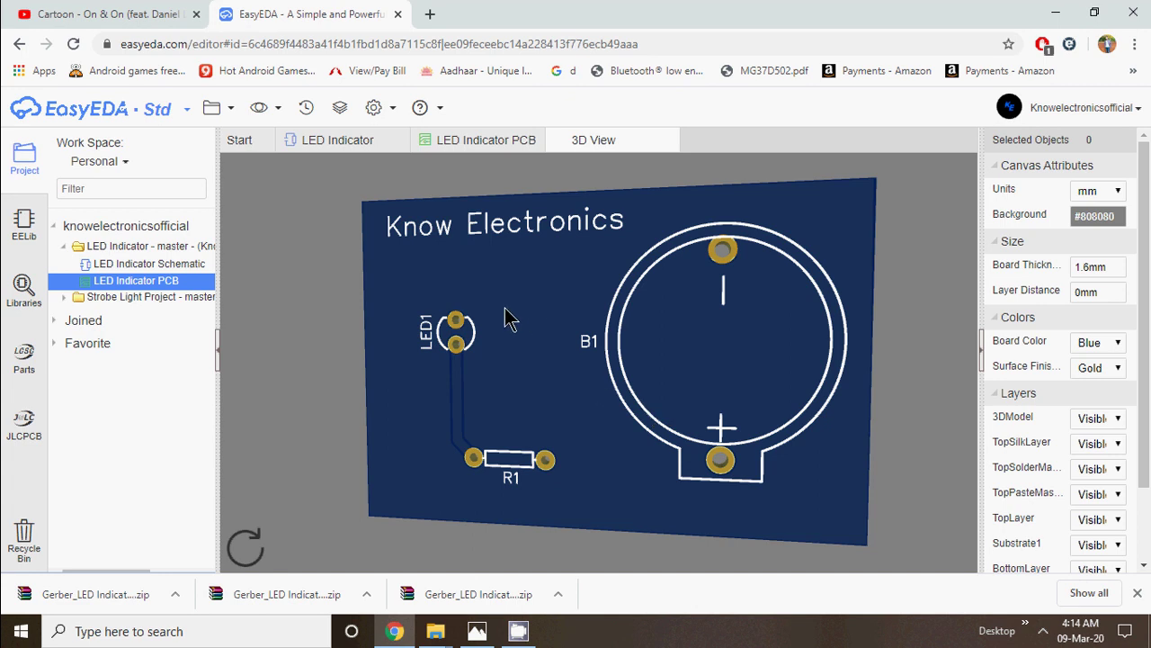
- Orbit the 3D board to inspect its back side, then return to a view from above
{"action": "left_click_drag", "start_coordinate": [509, 319], "coordinate": [478, 358]}
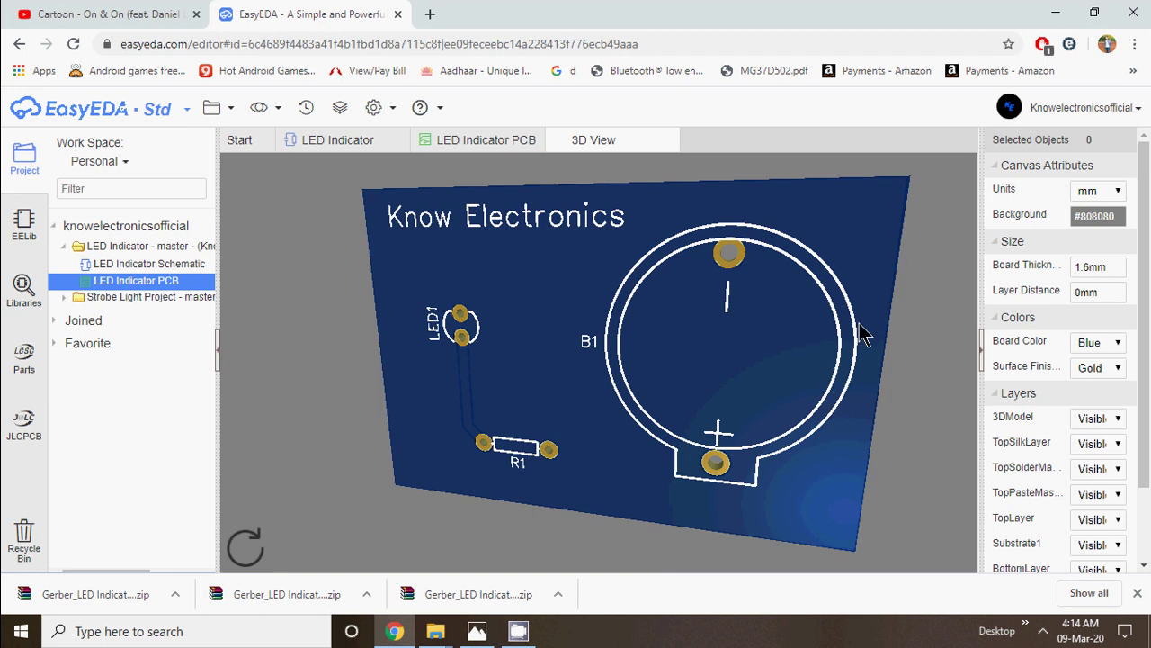
{"action": "left_click_drag", "start_coordinate": [859, 333], "coordinate": [596, 411]}
{"action": "left_click_drag", "start_coordinate": [690, 254], "coordinate": [502, 212]}
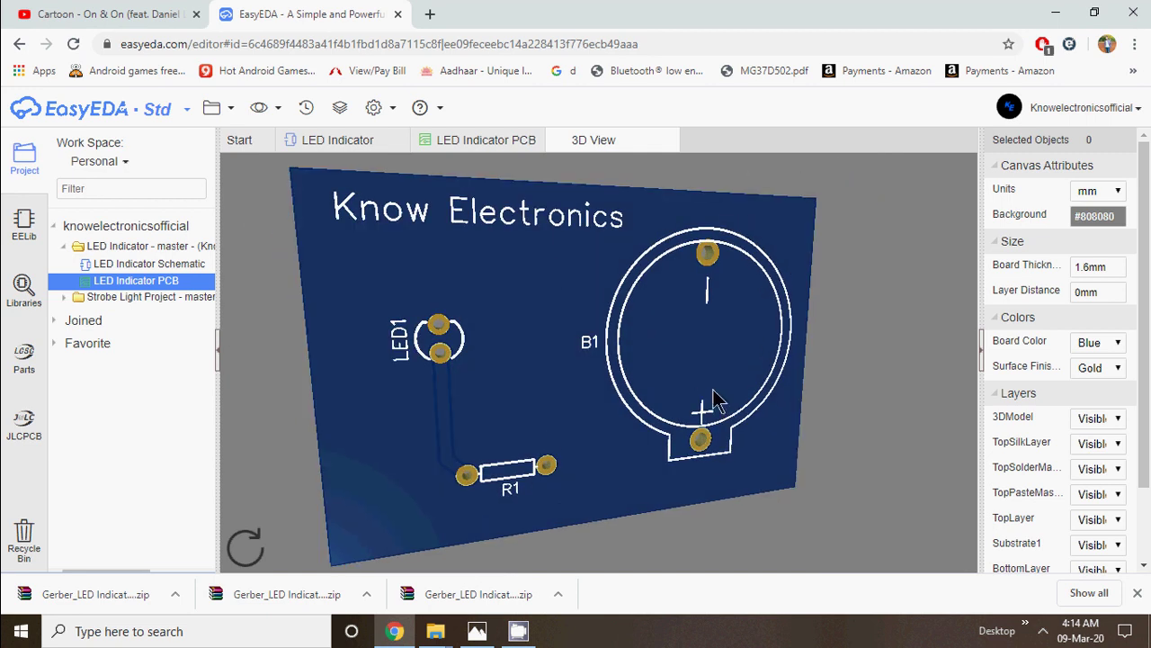
{"action": "left_click_drag", "start_coordinate": [867, 372], "coordinate": [709, 387]}
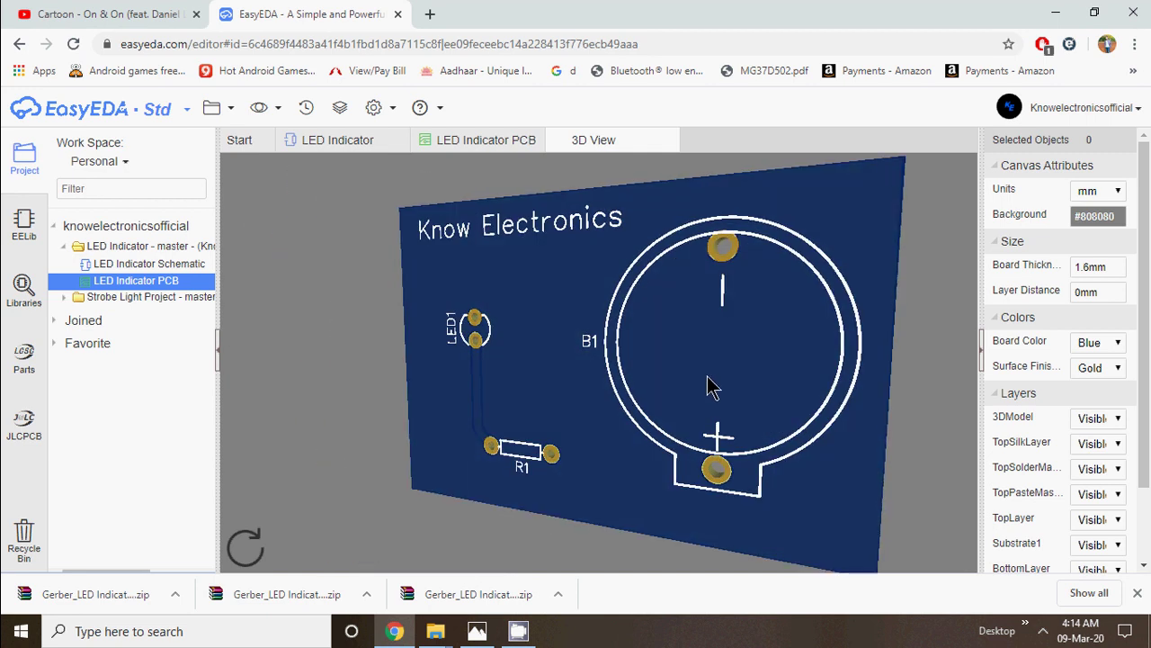
{"action": "left_click_drag", "start_coordinate": [581, 456], "coordinate": [608, 331]}
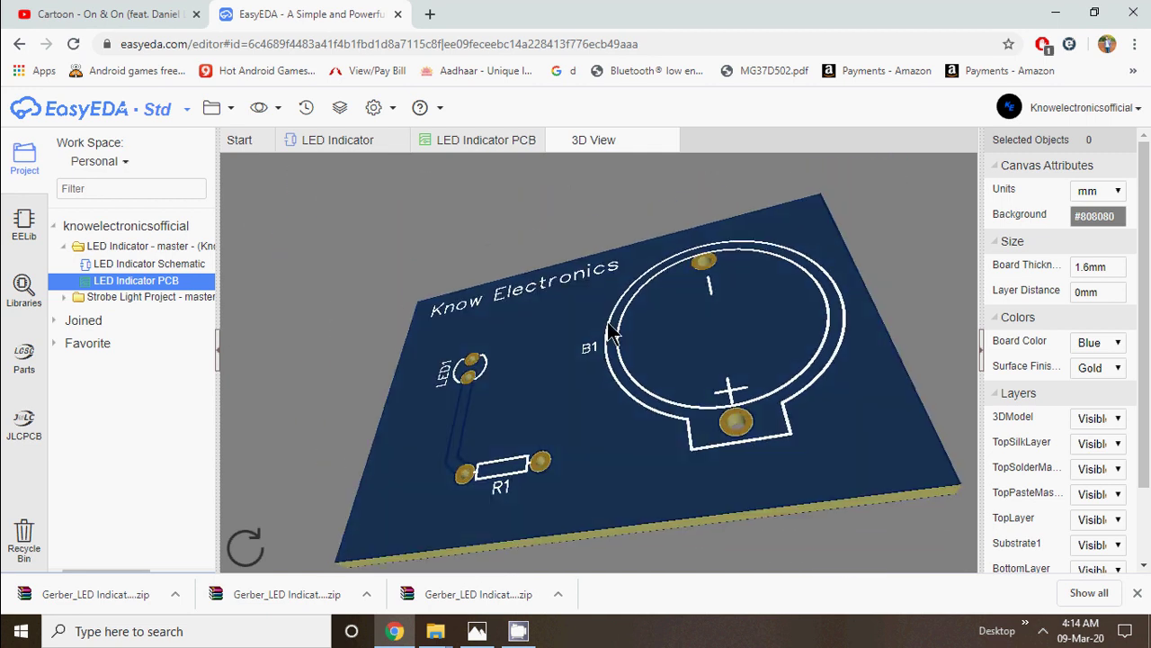